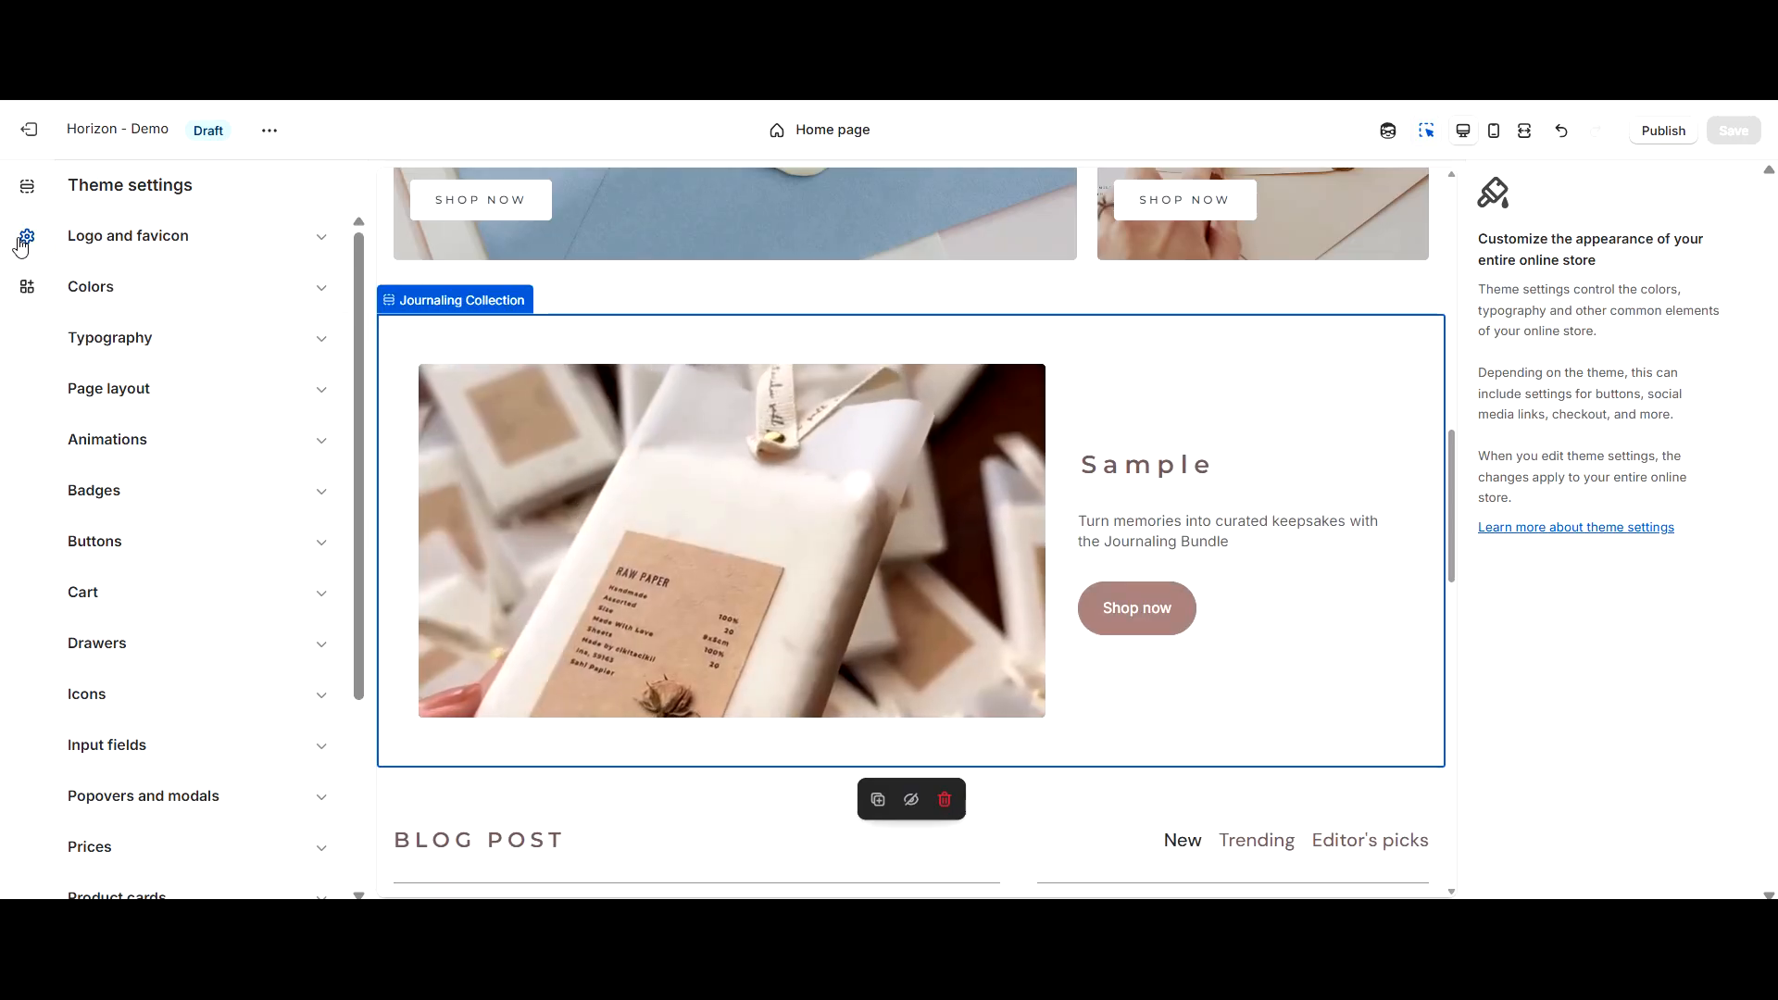
Add a new color scheme in the theme's color settings and look through its color fields
left_click(197, 306)
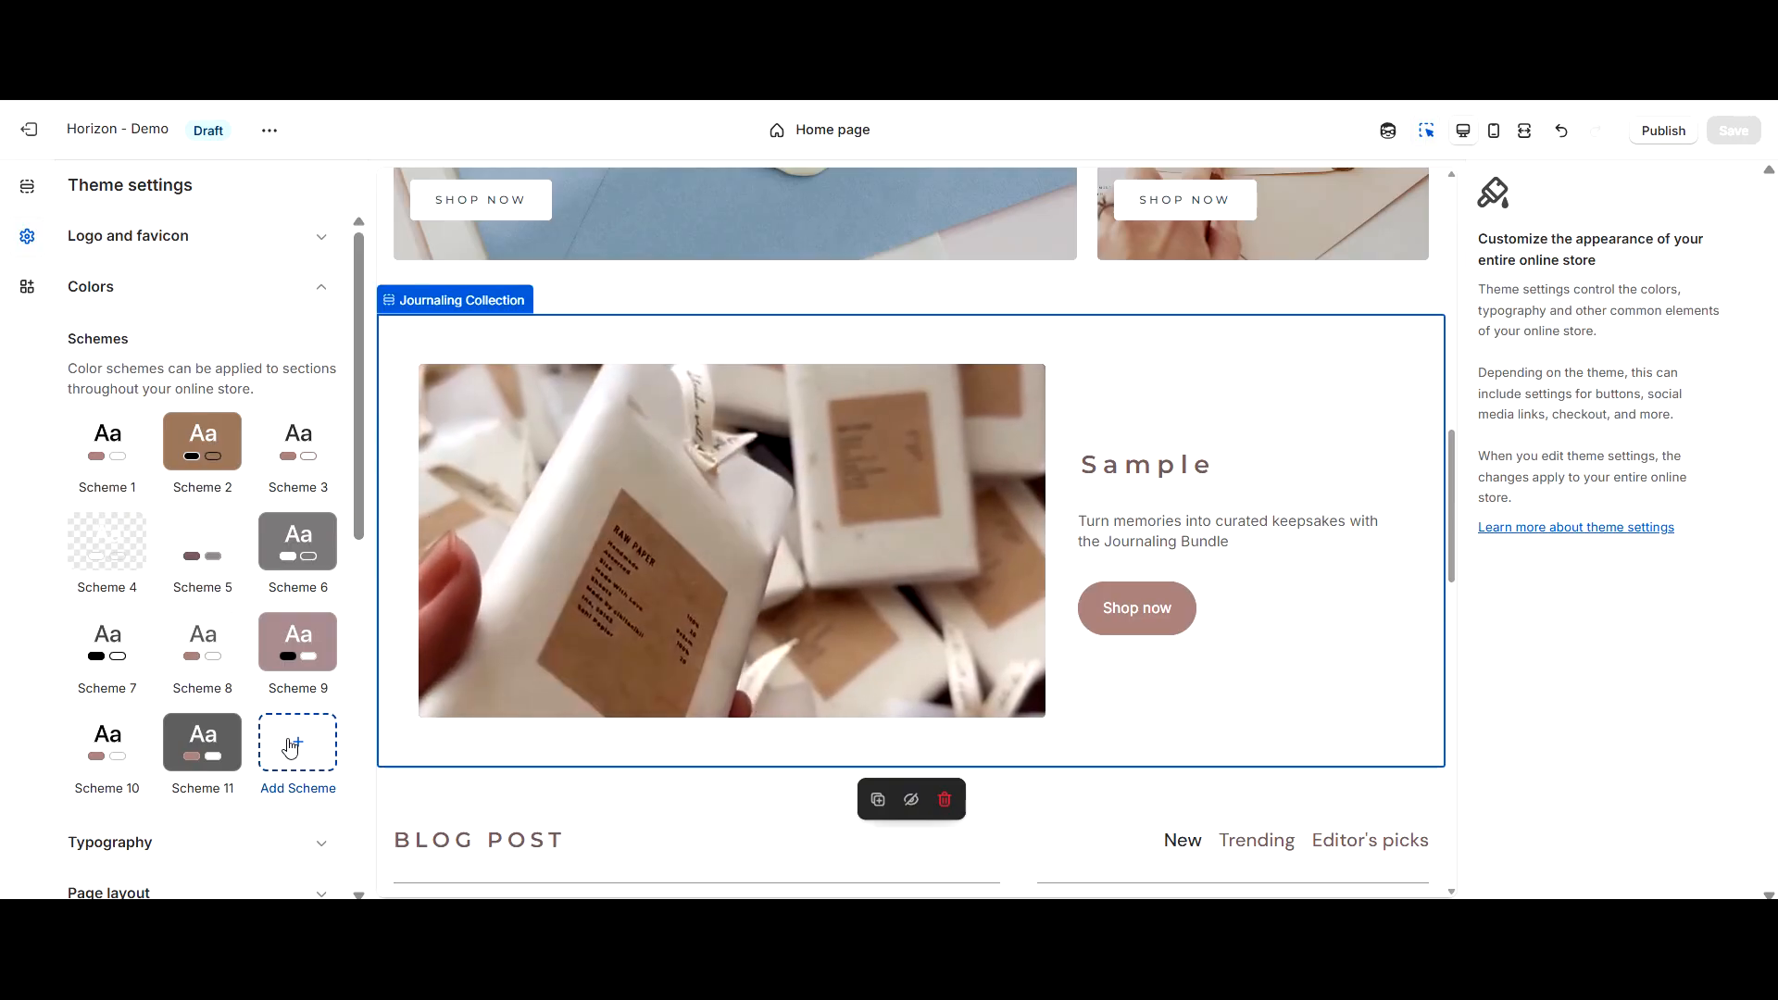
left_click(293, 743)
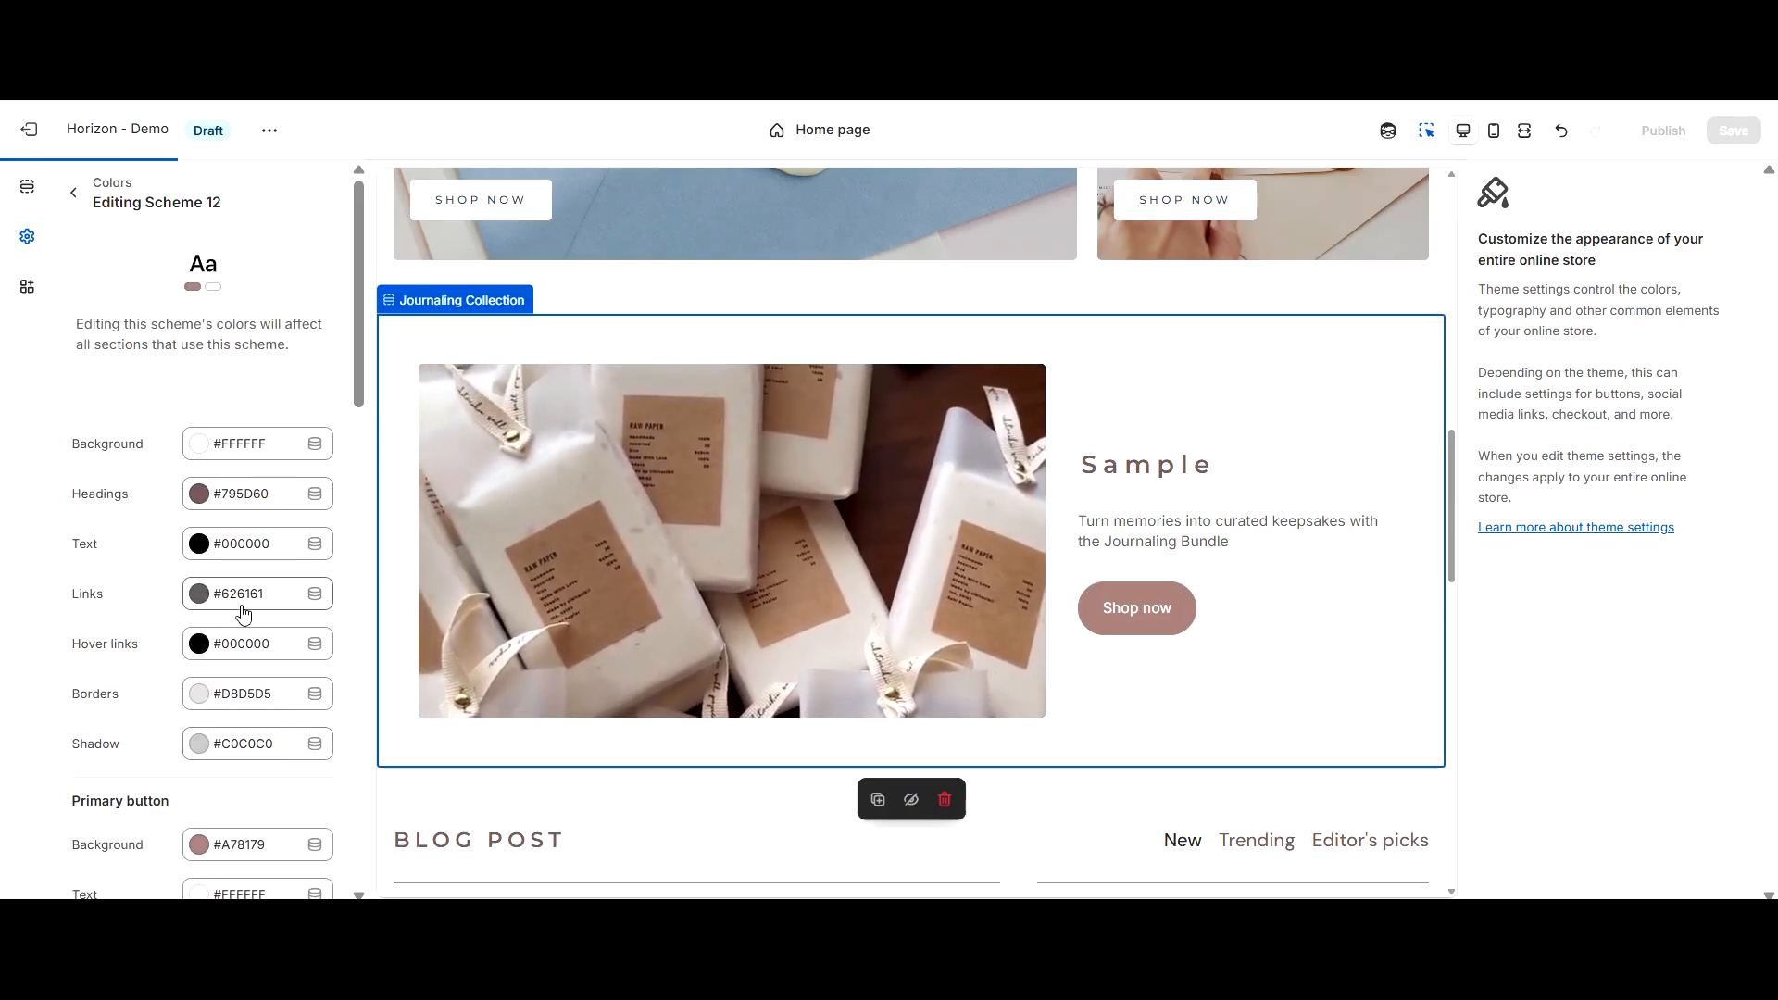
scroll(242, 614, "down", 6)
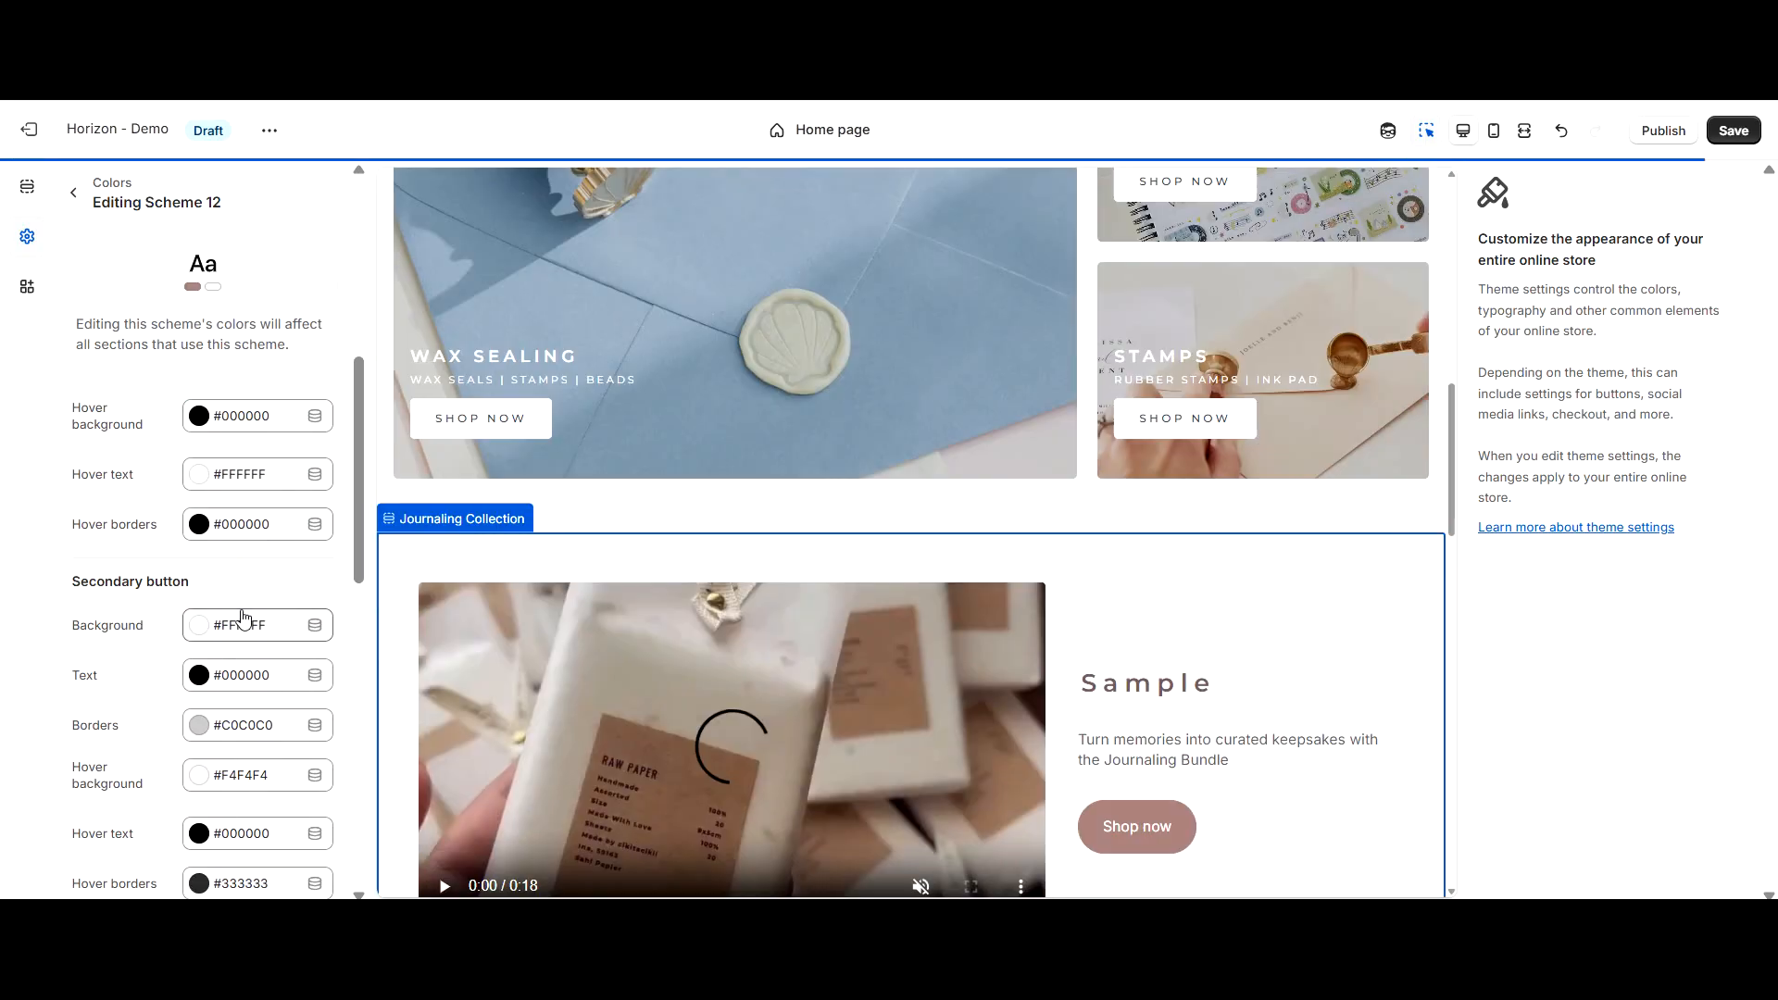
scroll(243, 616, "up", 6)
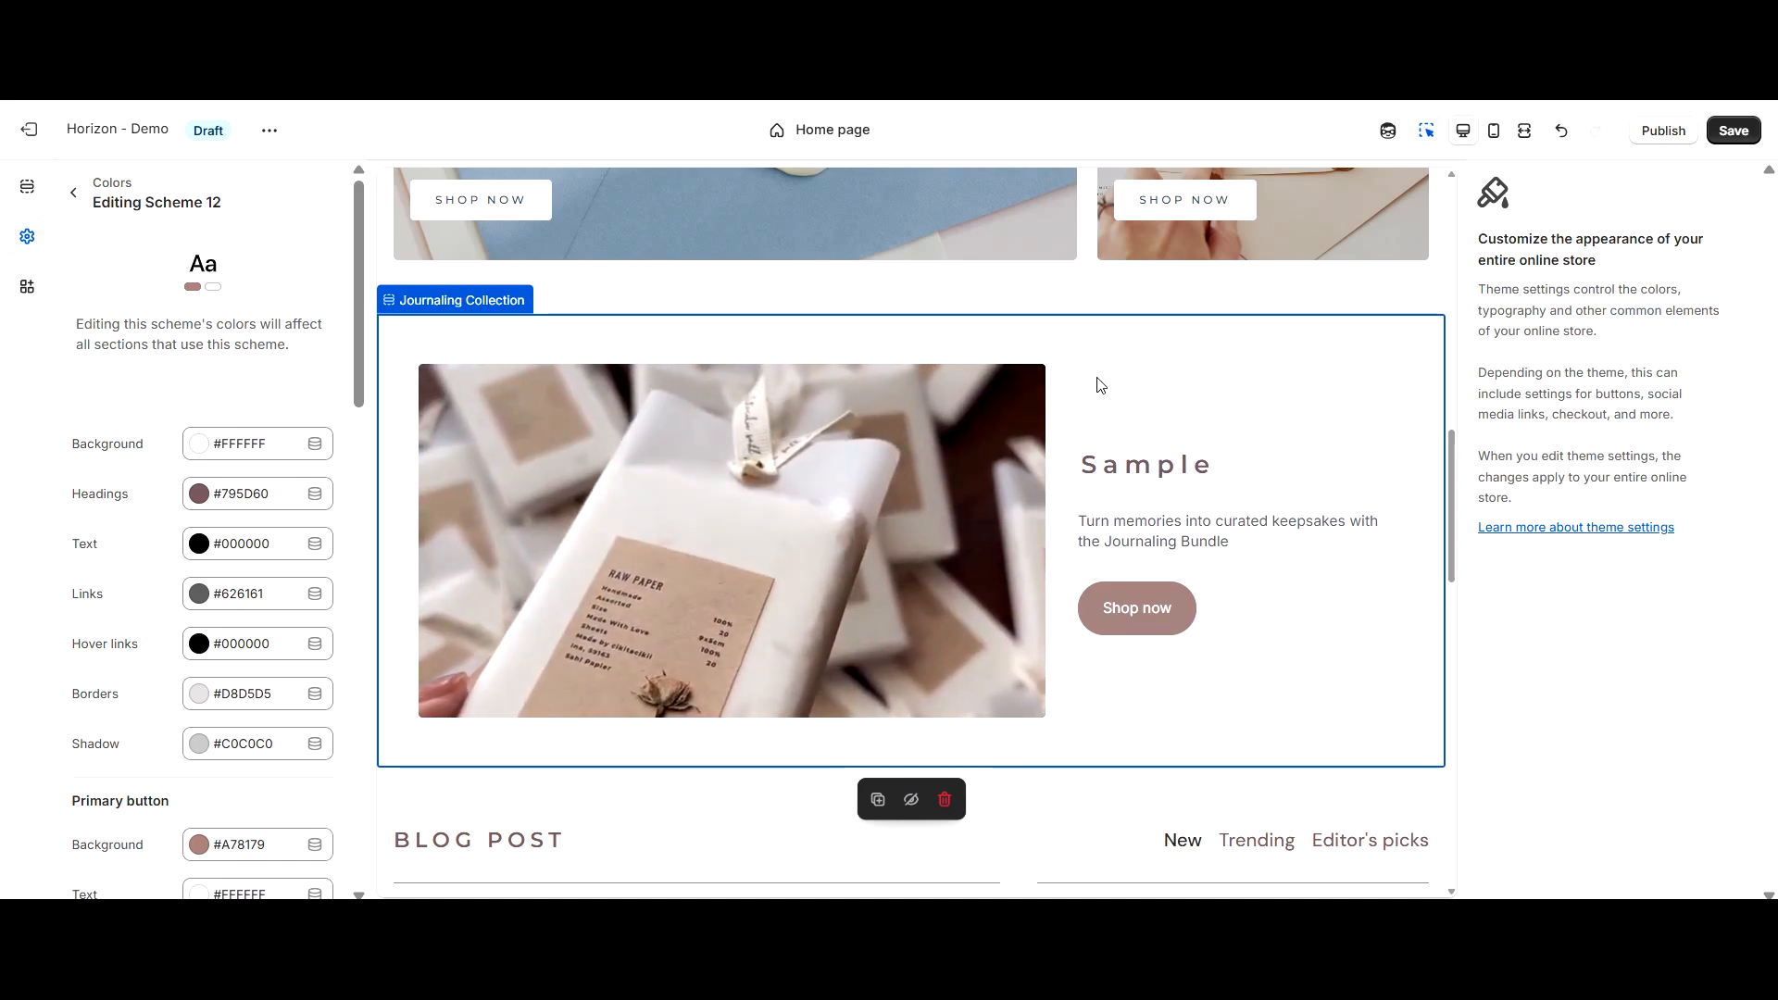
Apply Scheme 9 as the color scheme of the Journaling Collection section
left_click(1139, 347)
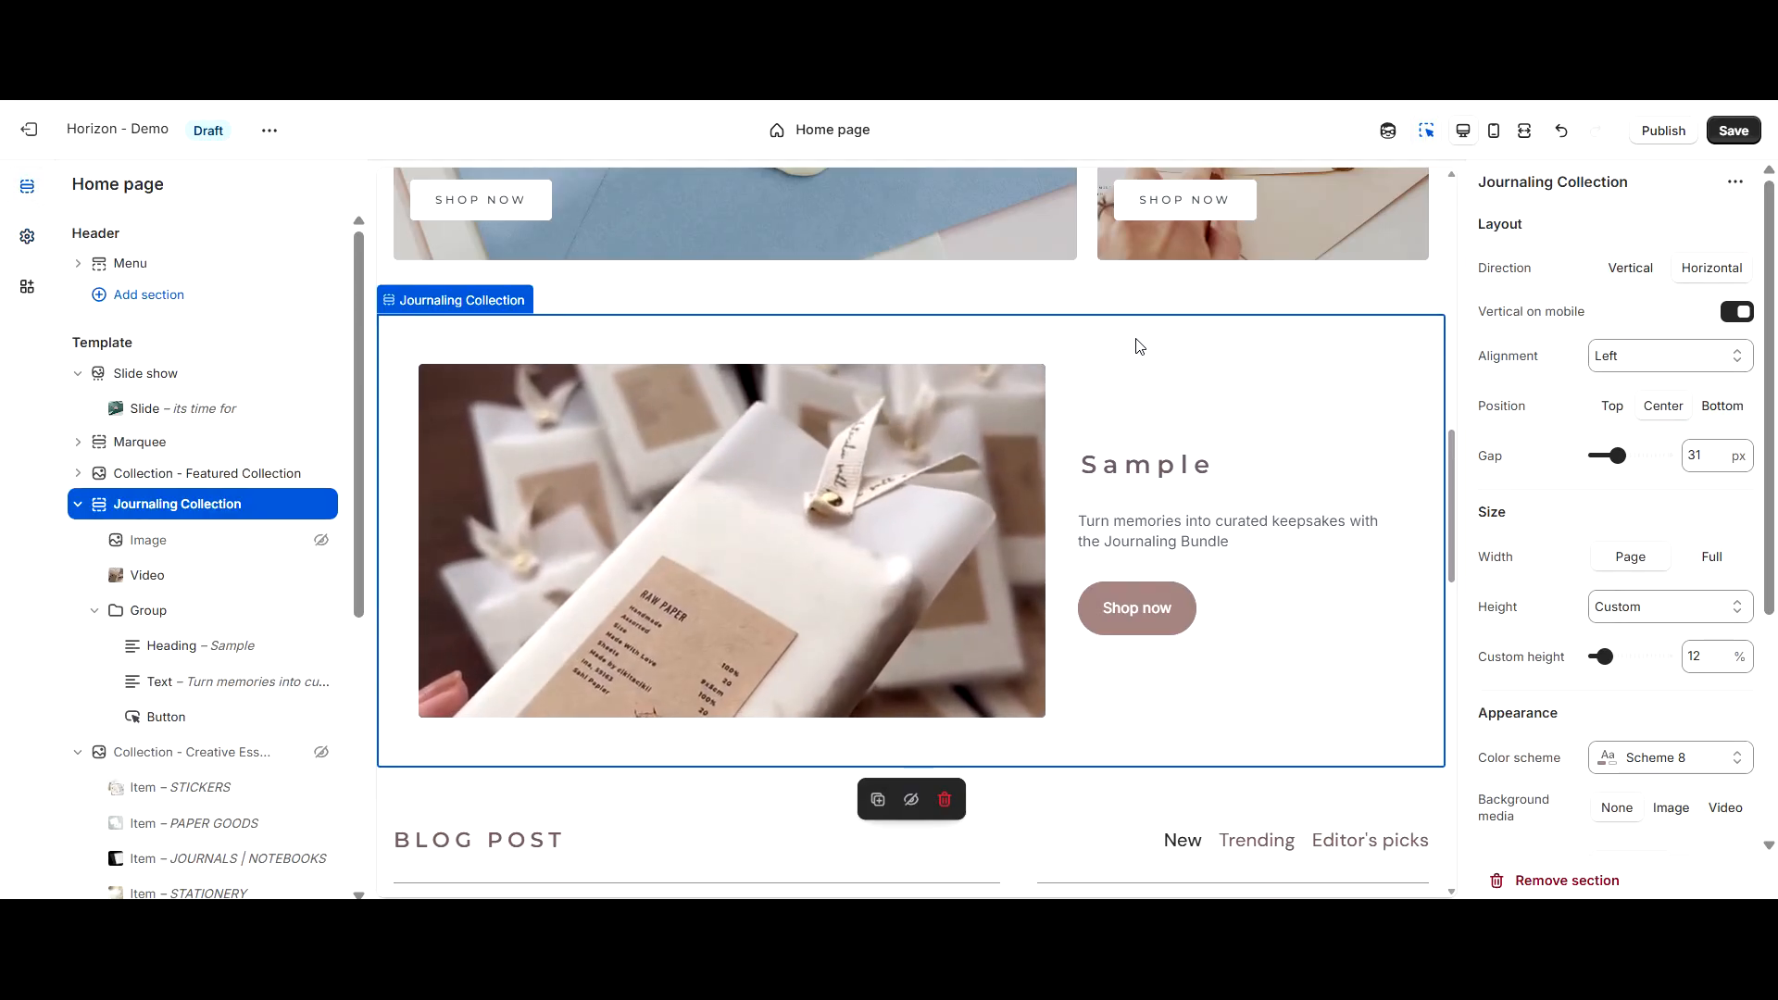
scroll(1636, 555, "down", 3)
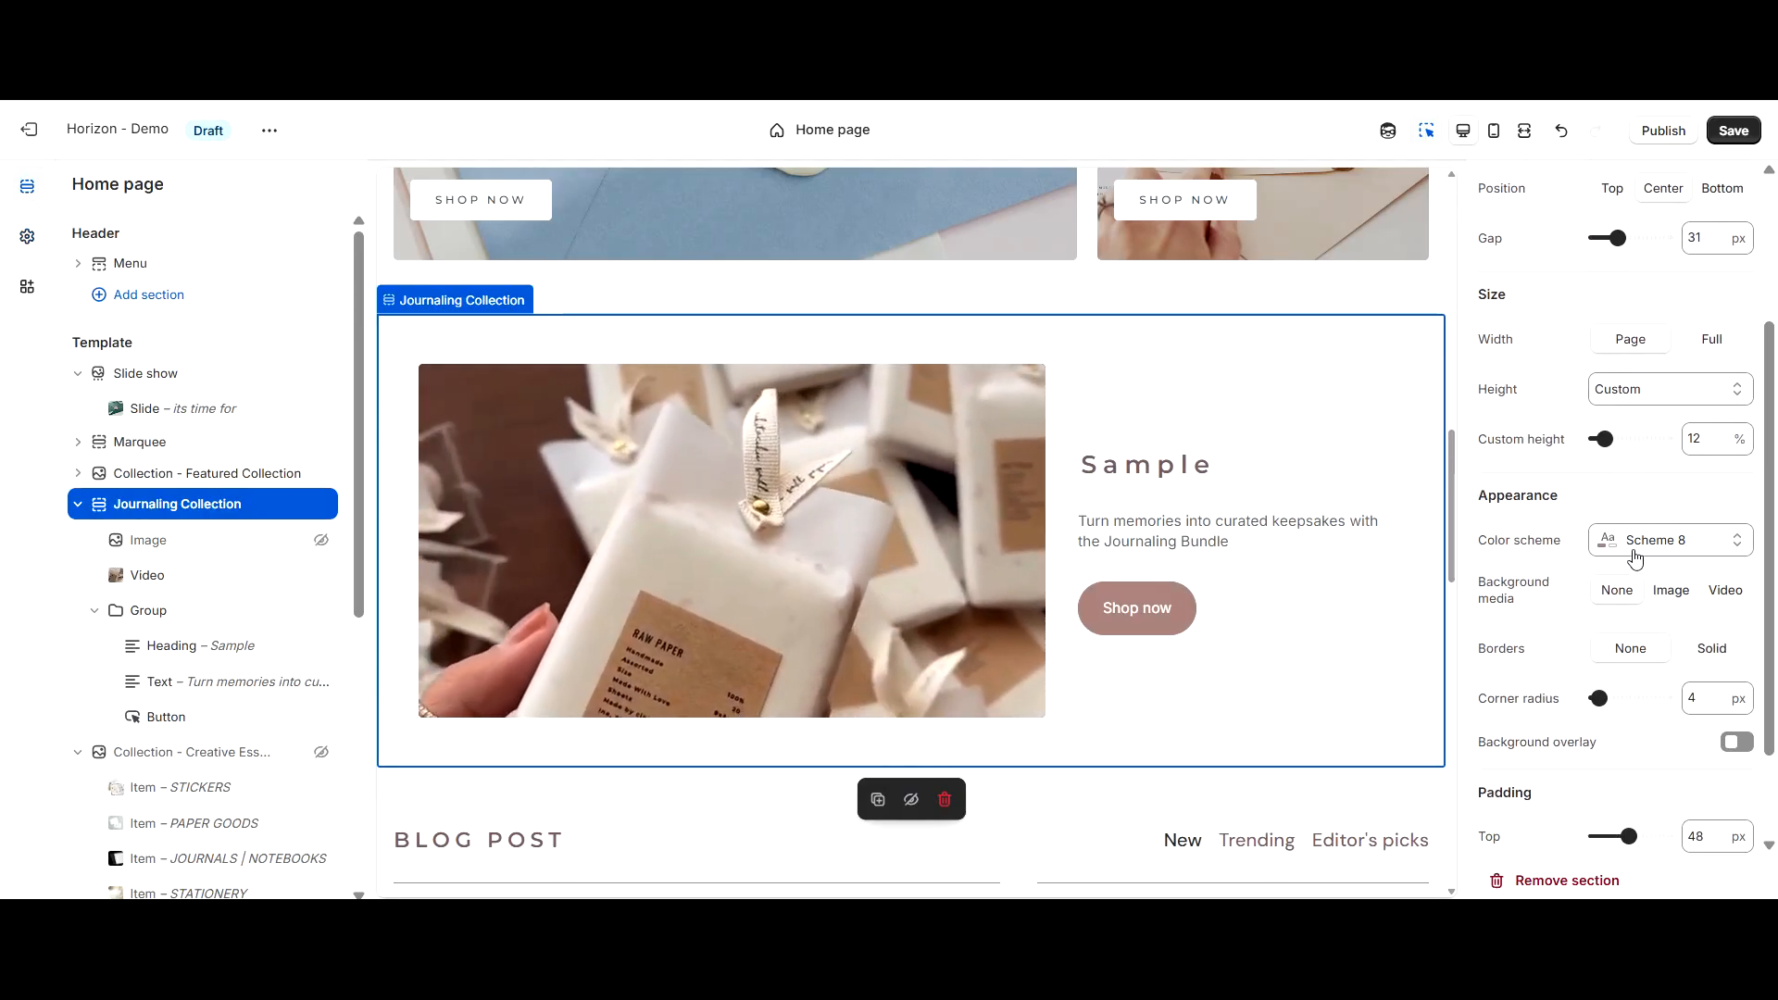
left_click(1632, 546)
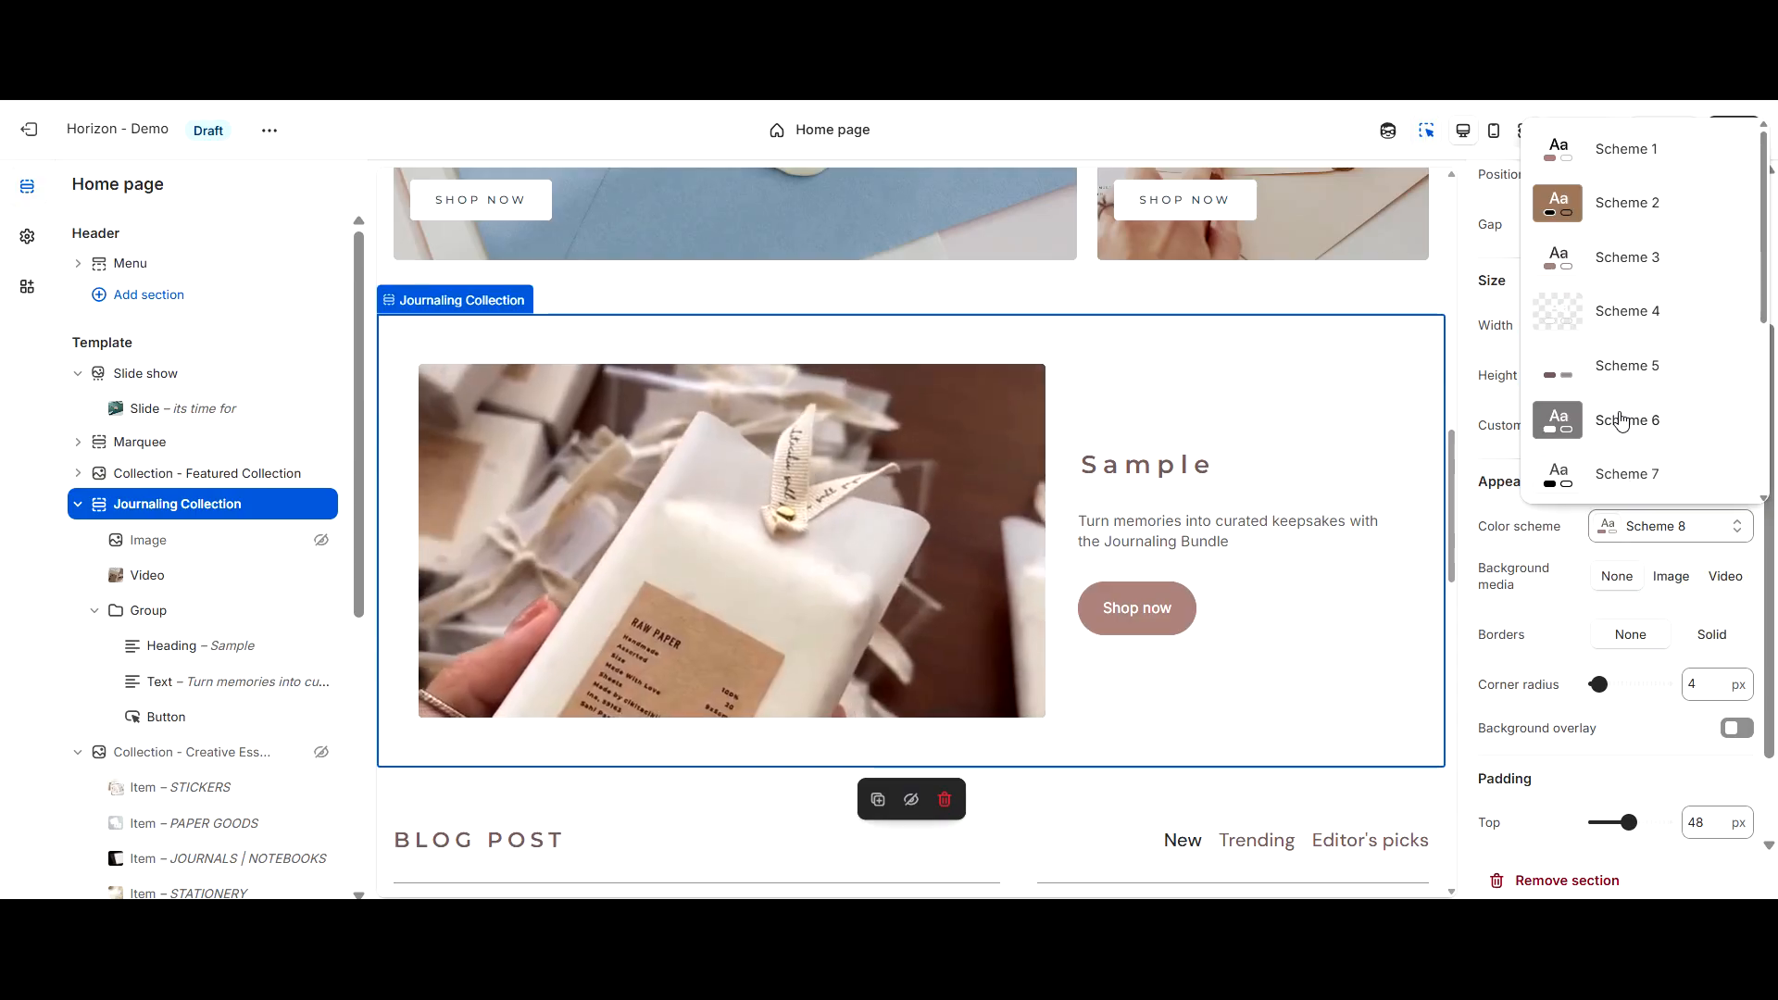
scroll(1621, 315, "down", 3)
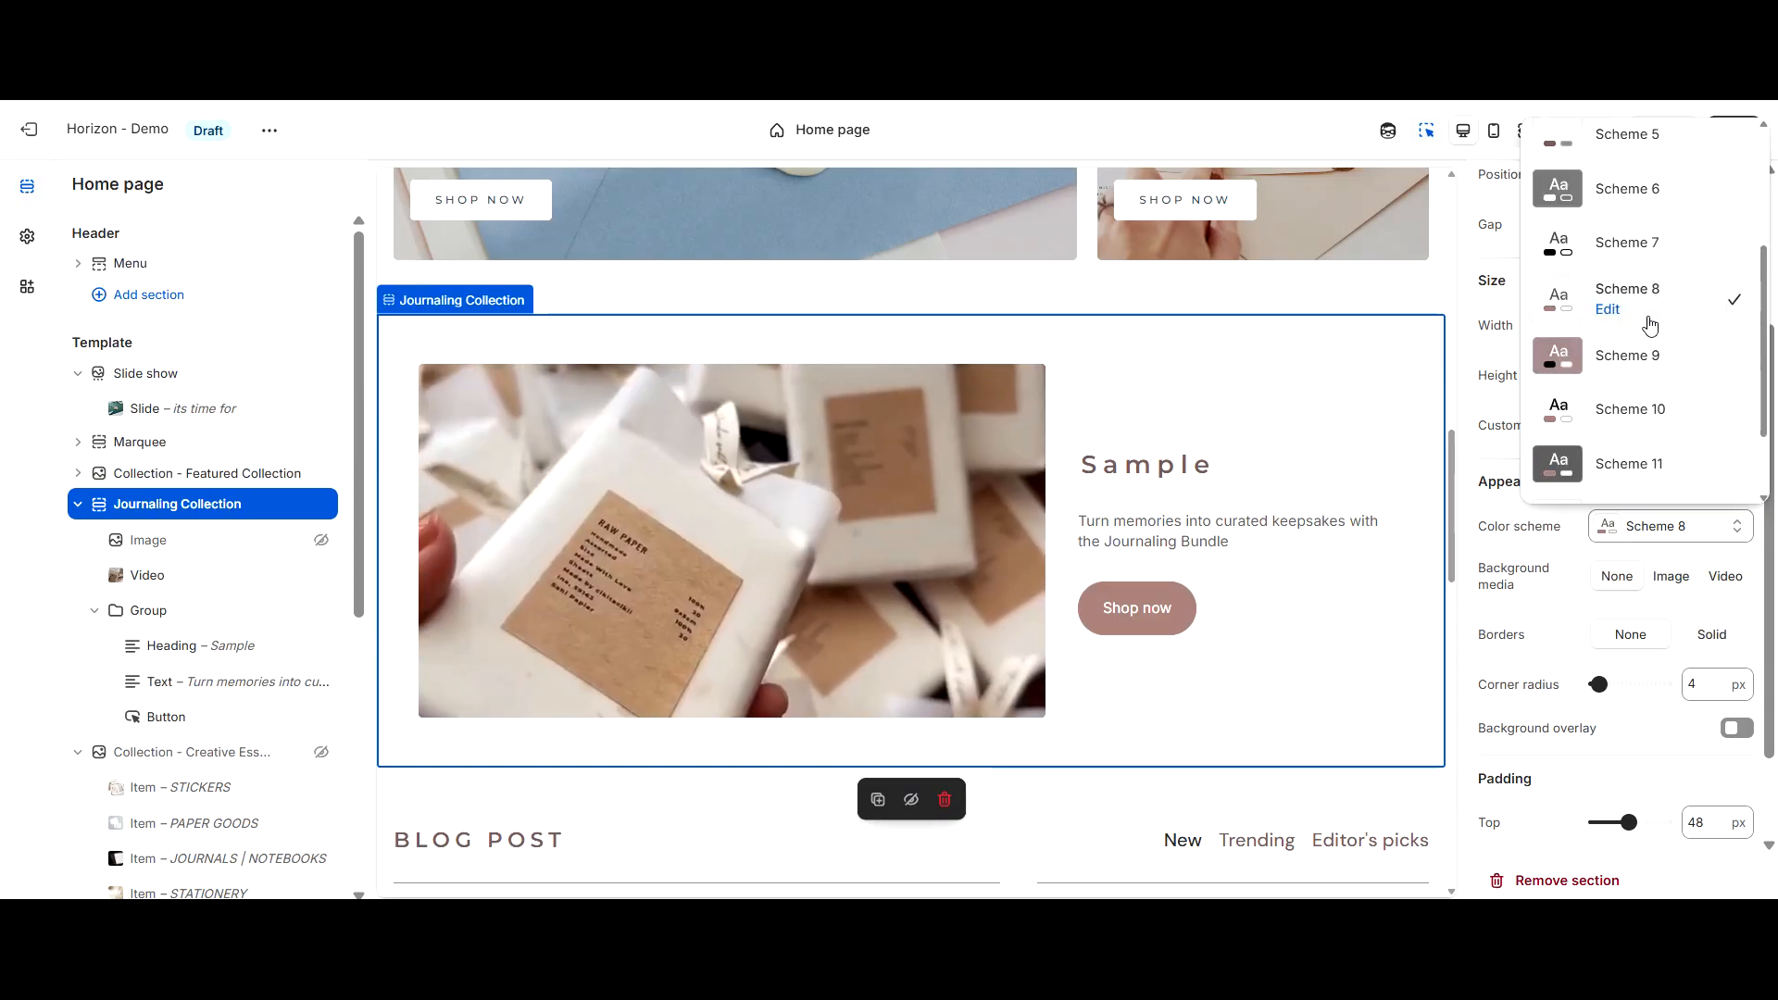
left_click(1632, 359)
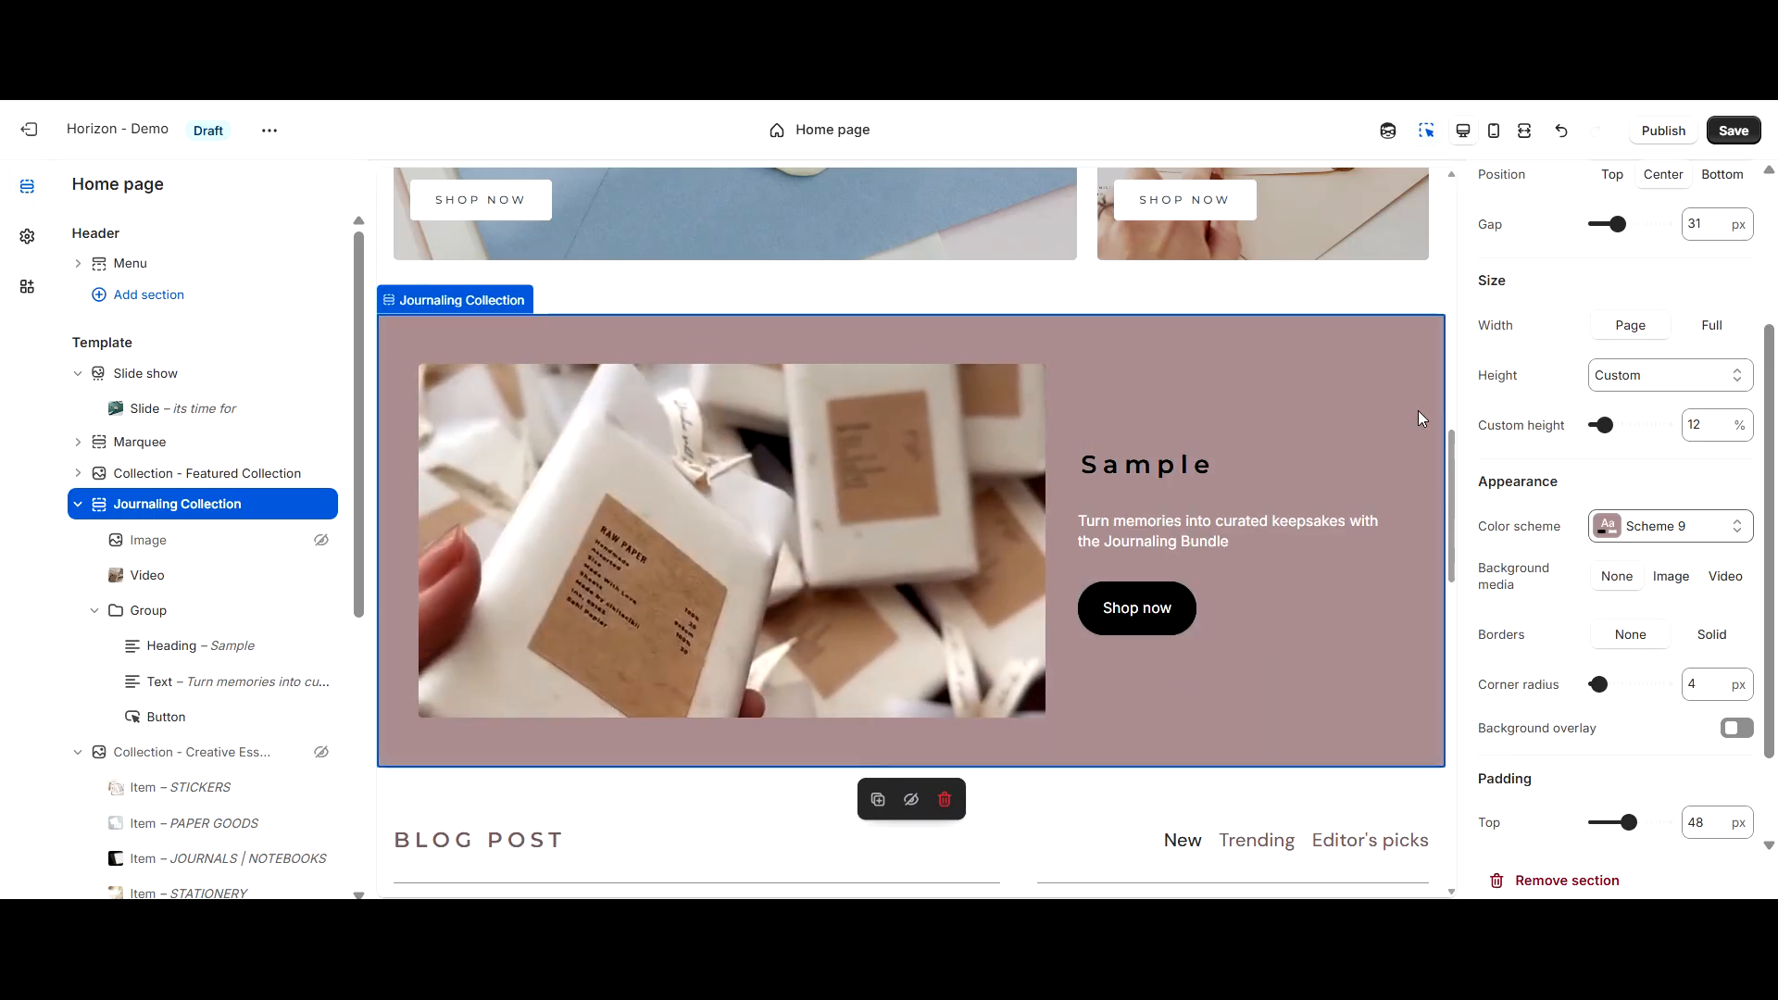
left_click(1680, 526)
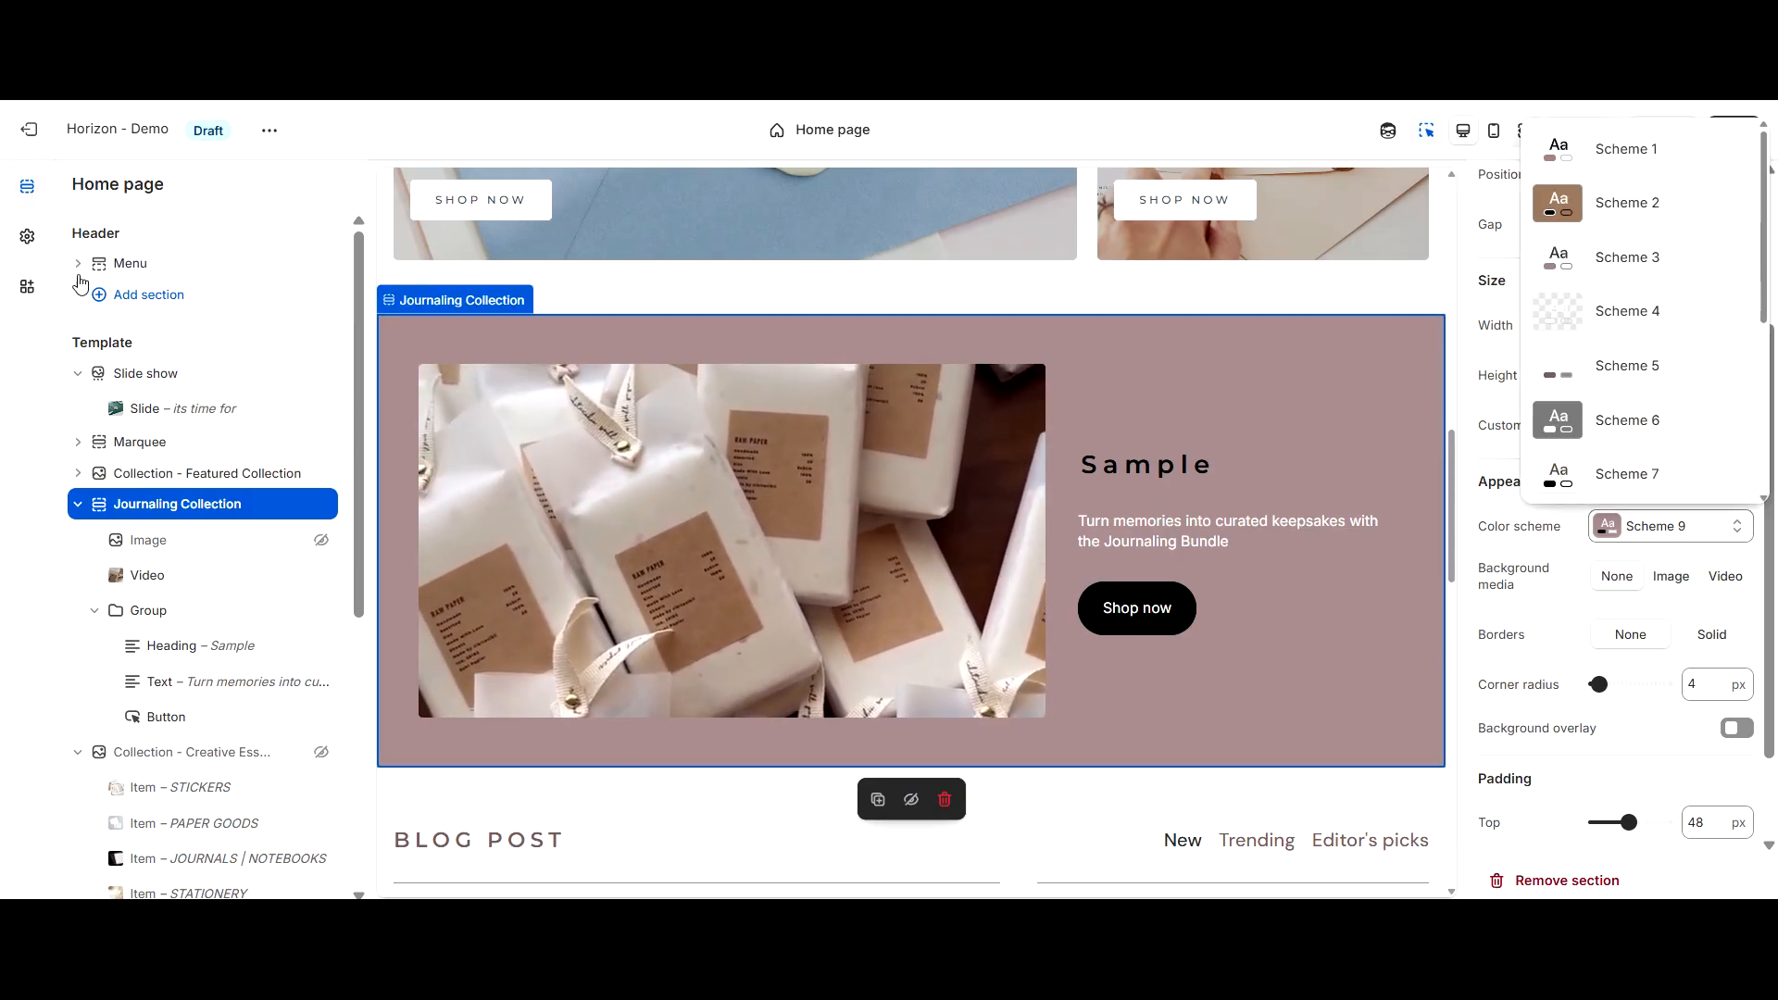
Add another color scheme to the theme's color settings and return to the scheme list
left_click(28, 238)
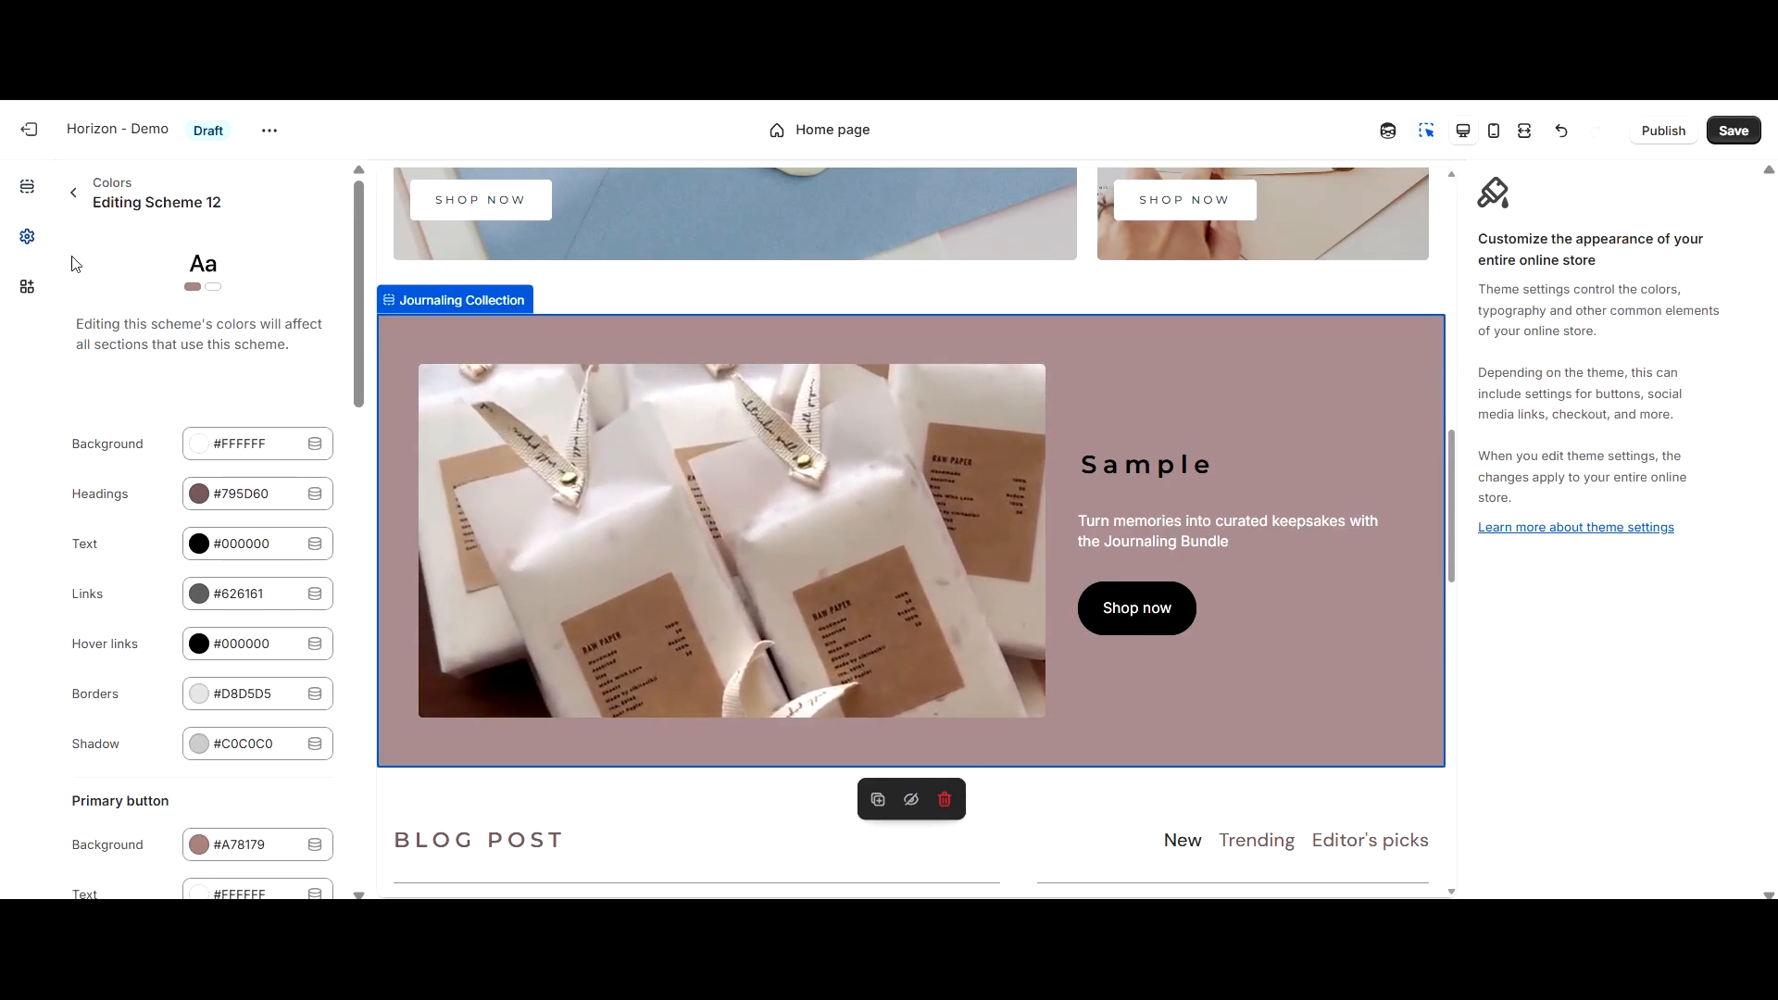
left_click(74, 192)
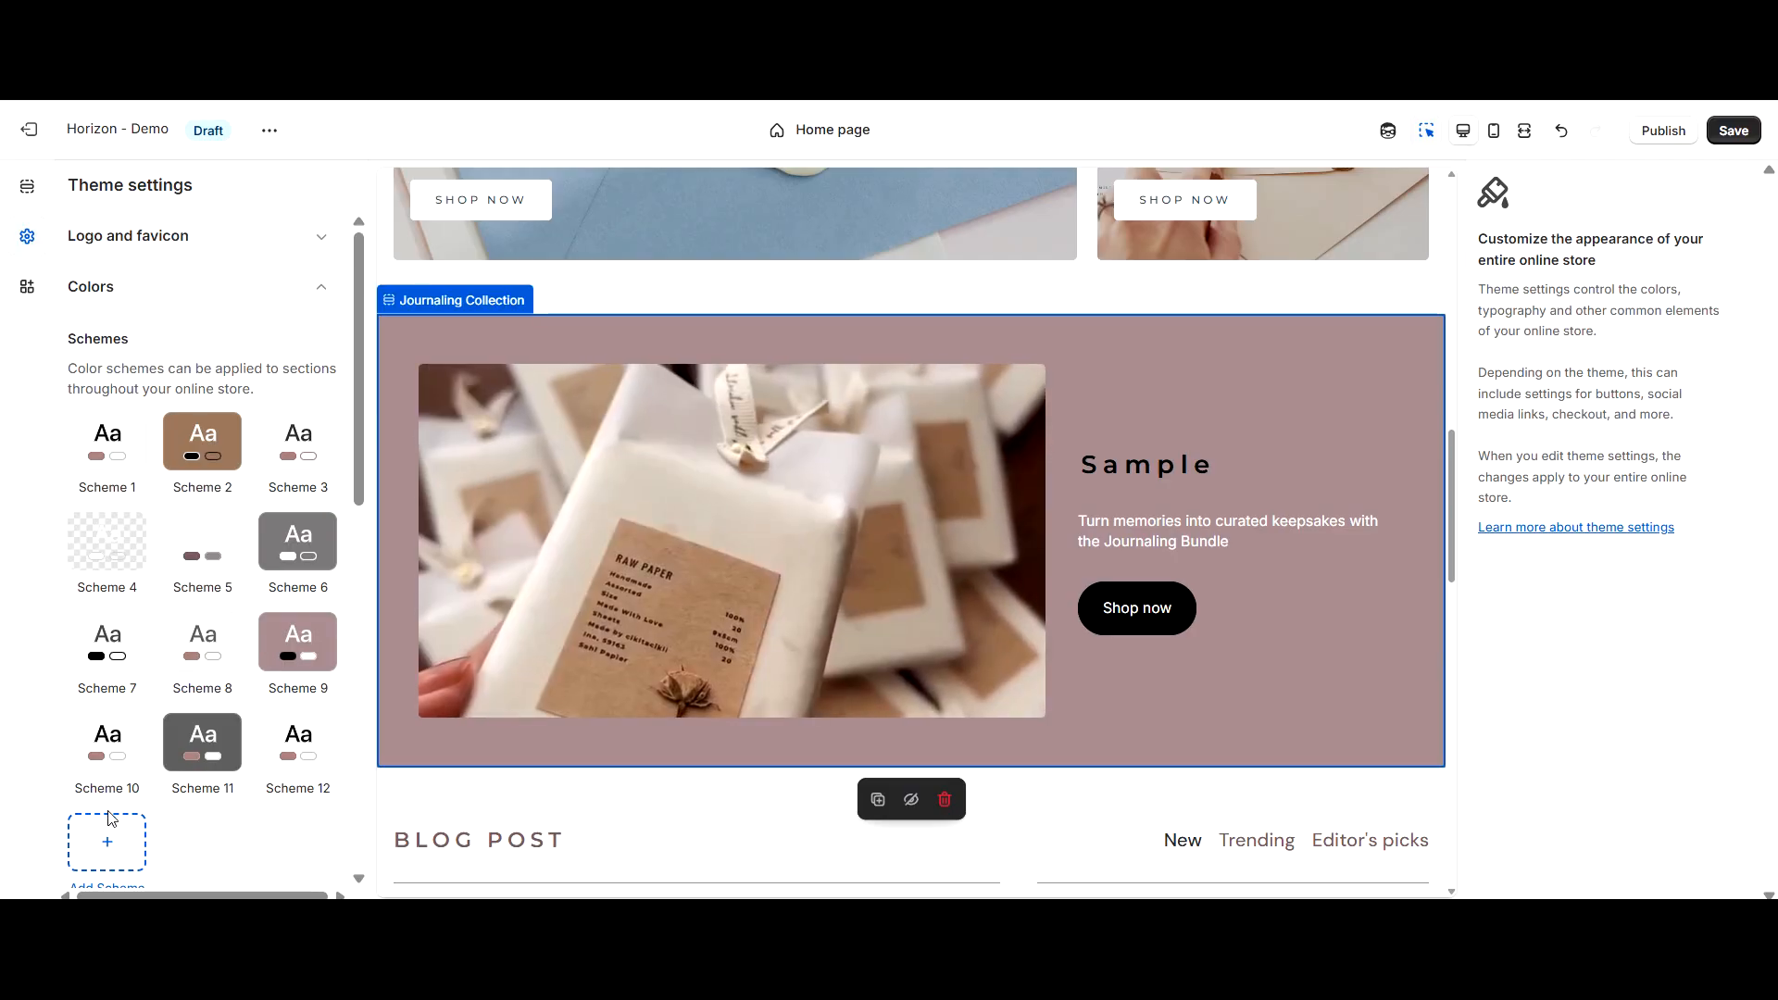
left_click(104, 842)
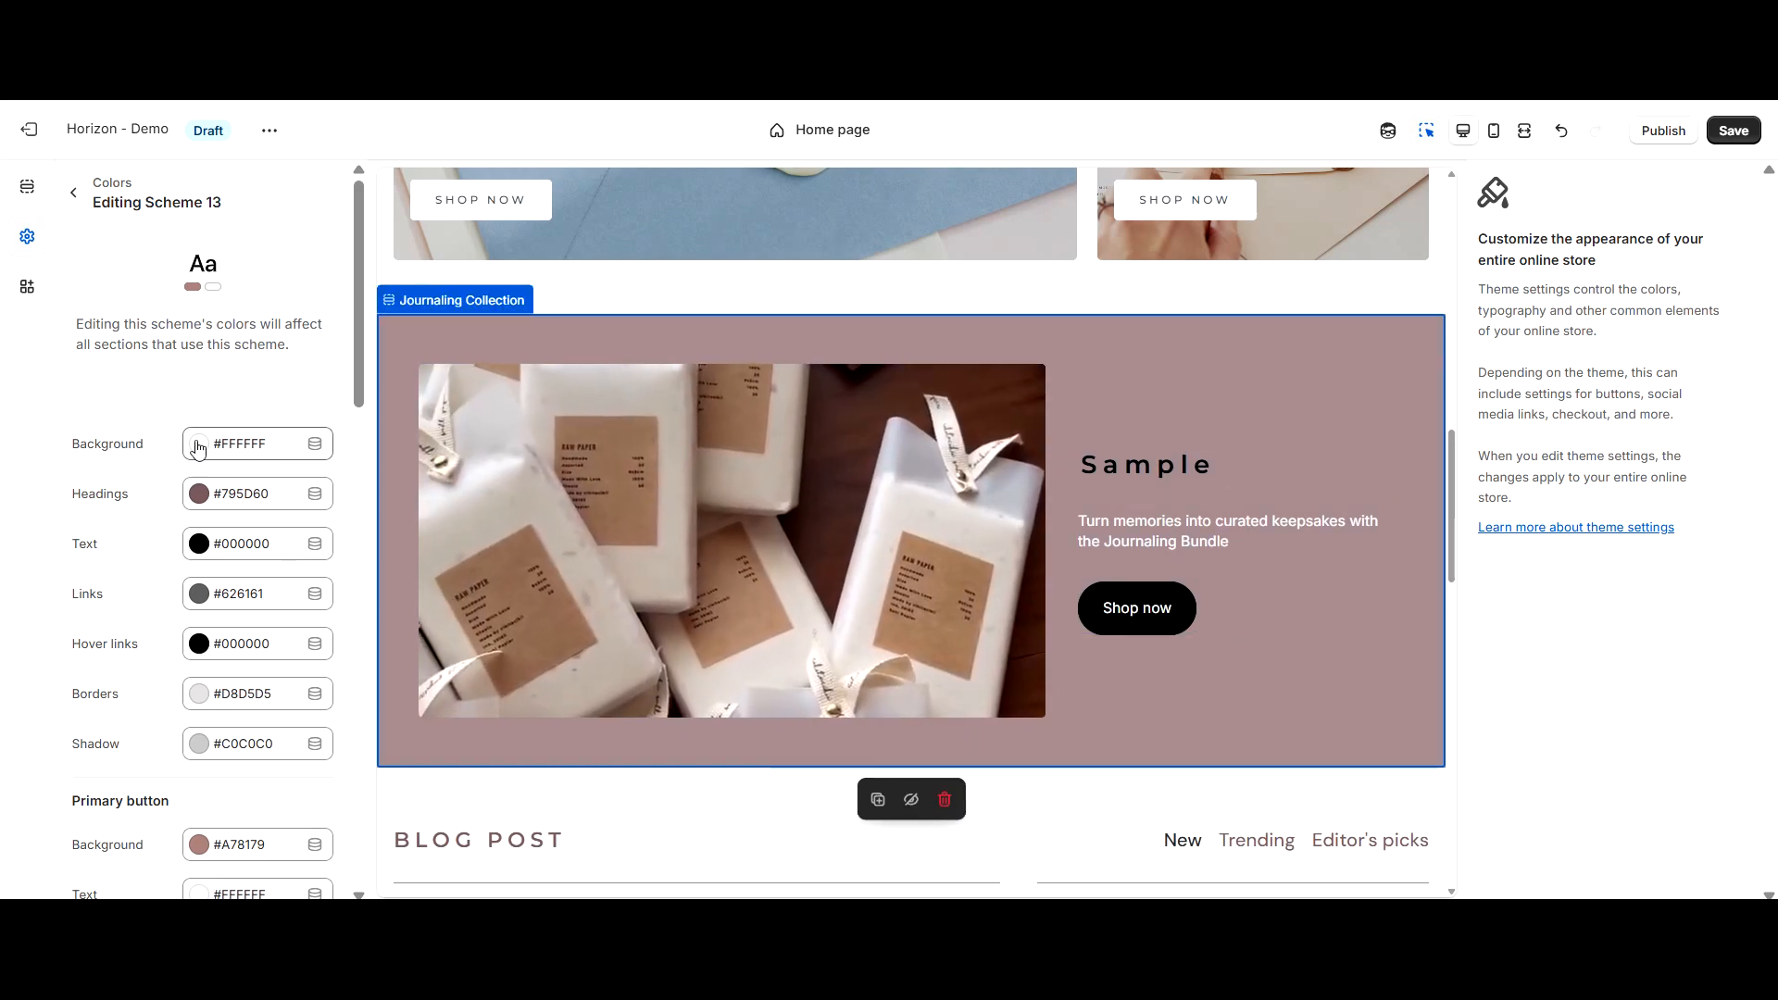
left_click(72, 198)
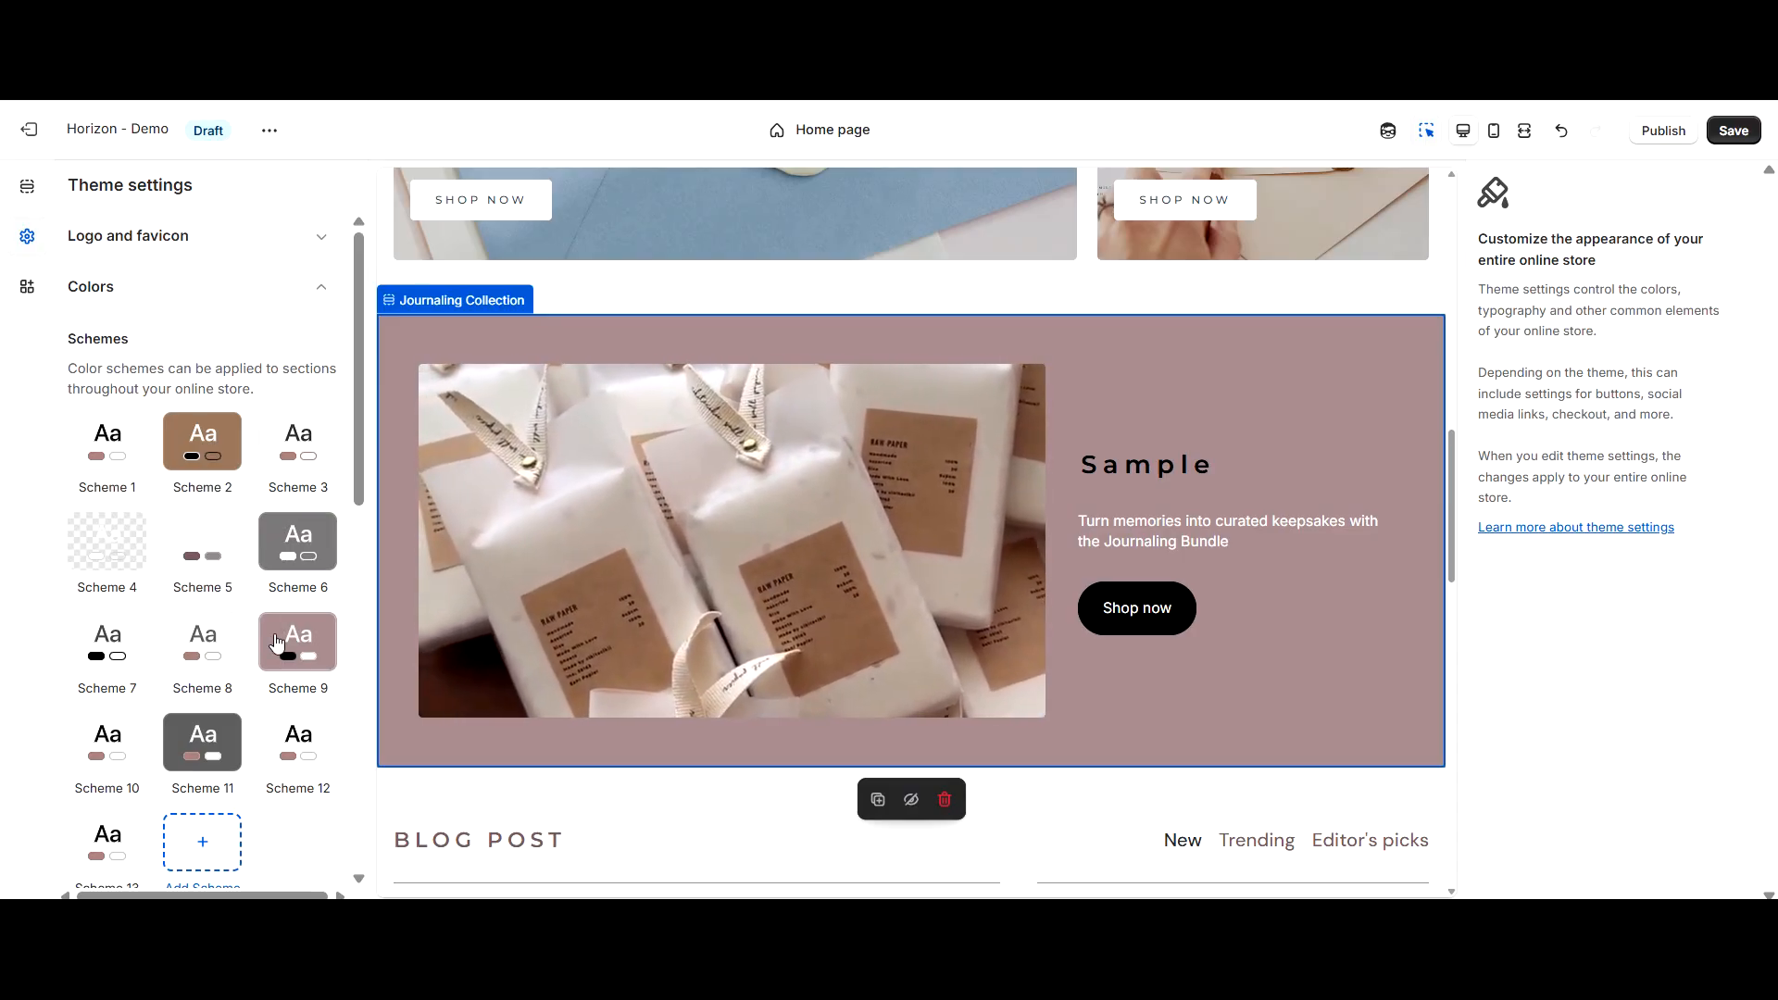
Open Scheme 9 for editing and inspect its background color
left_click(207, 640)
left_click(75, 196)
left_click(296, 641)
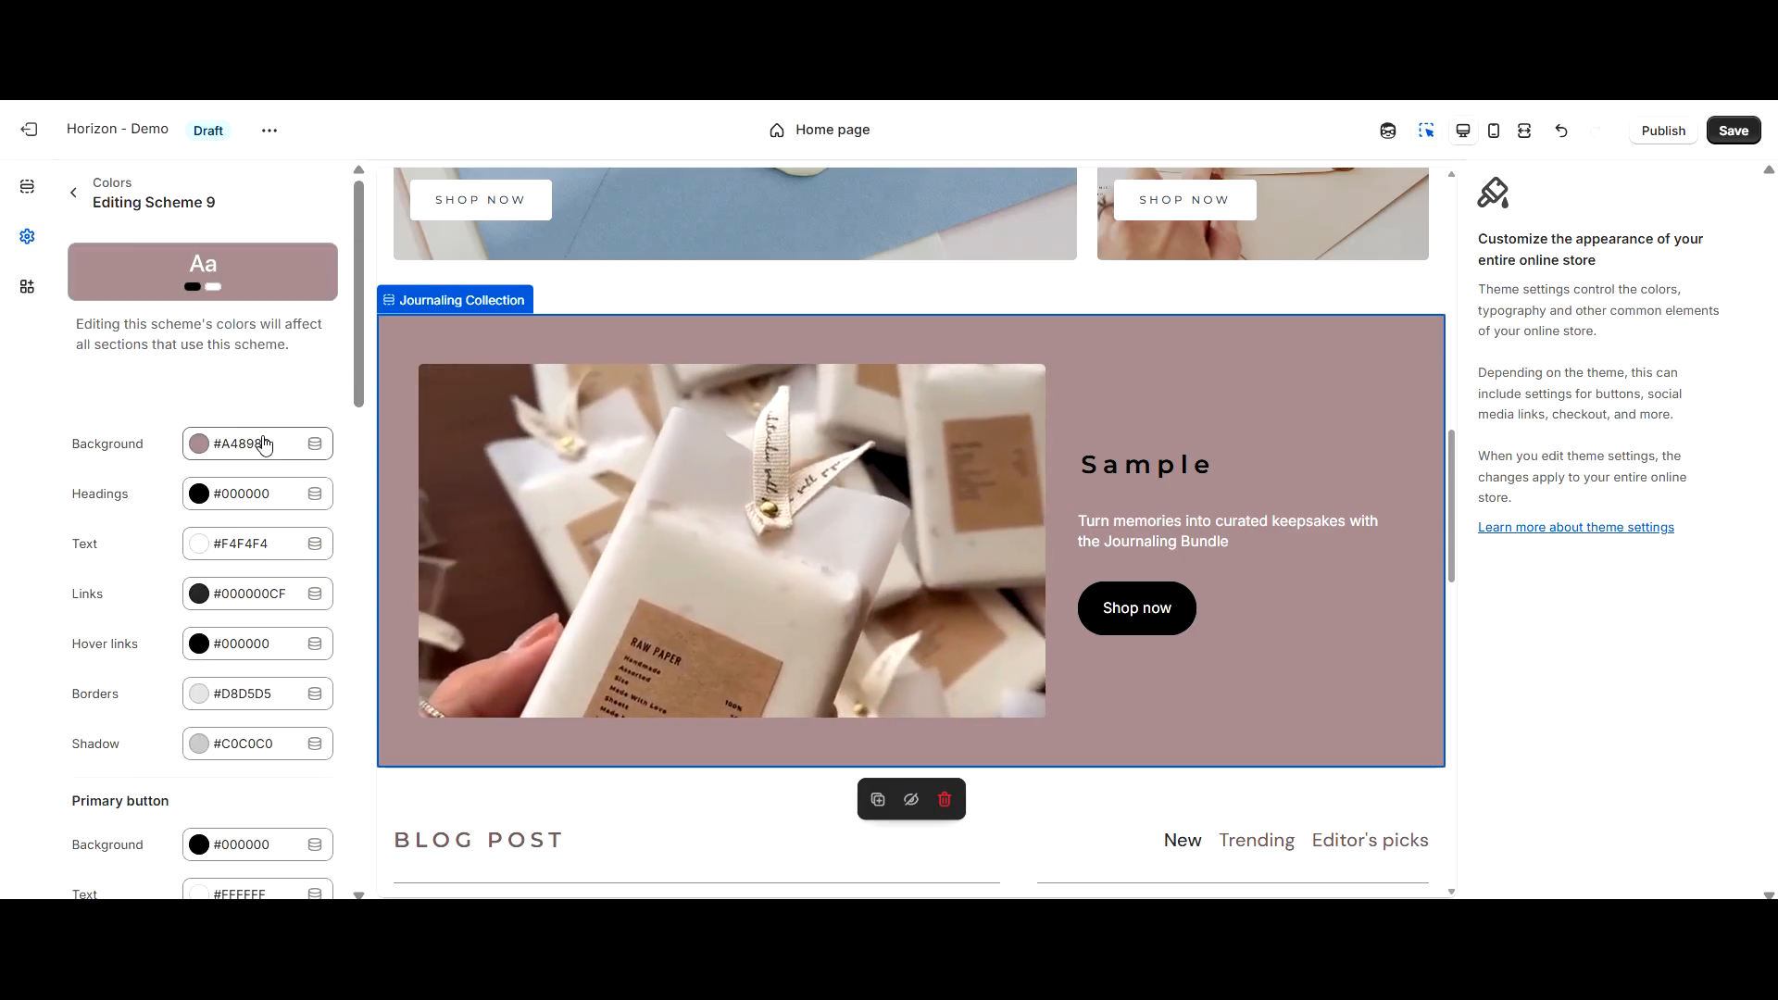
scroll(265, 447, "down", 2)
scroll(265, 447, "up", 2)
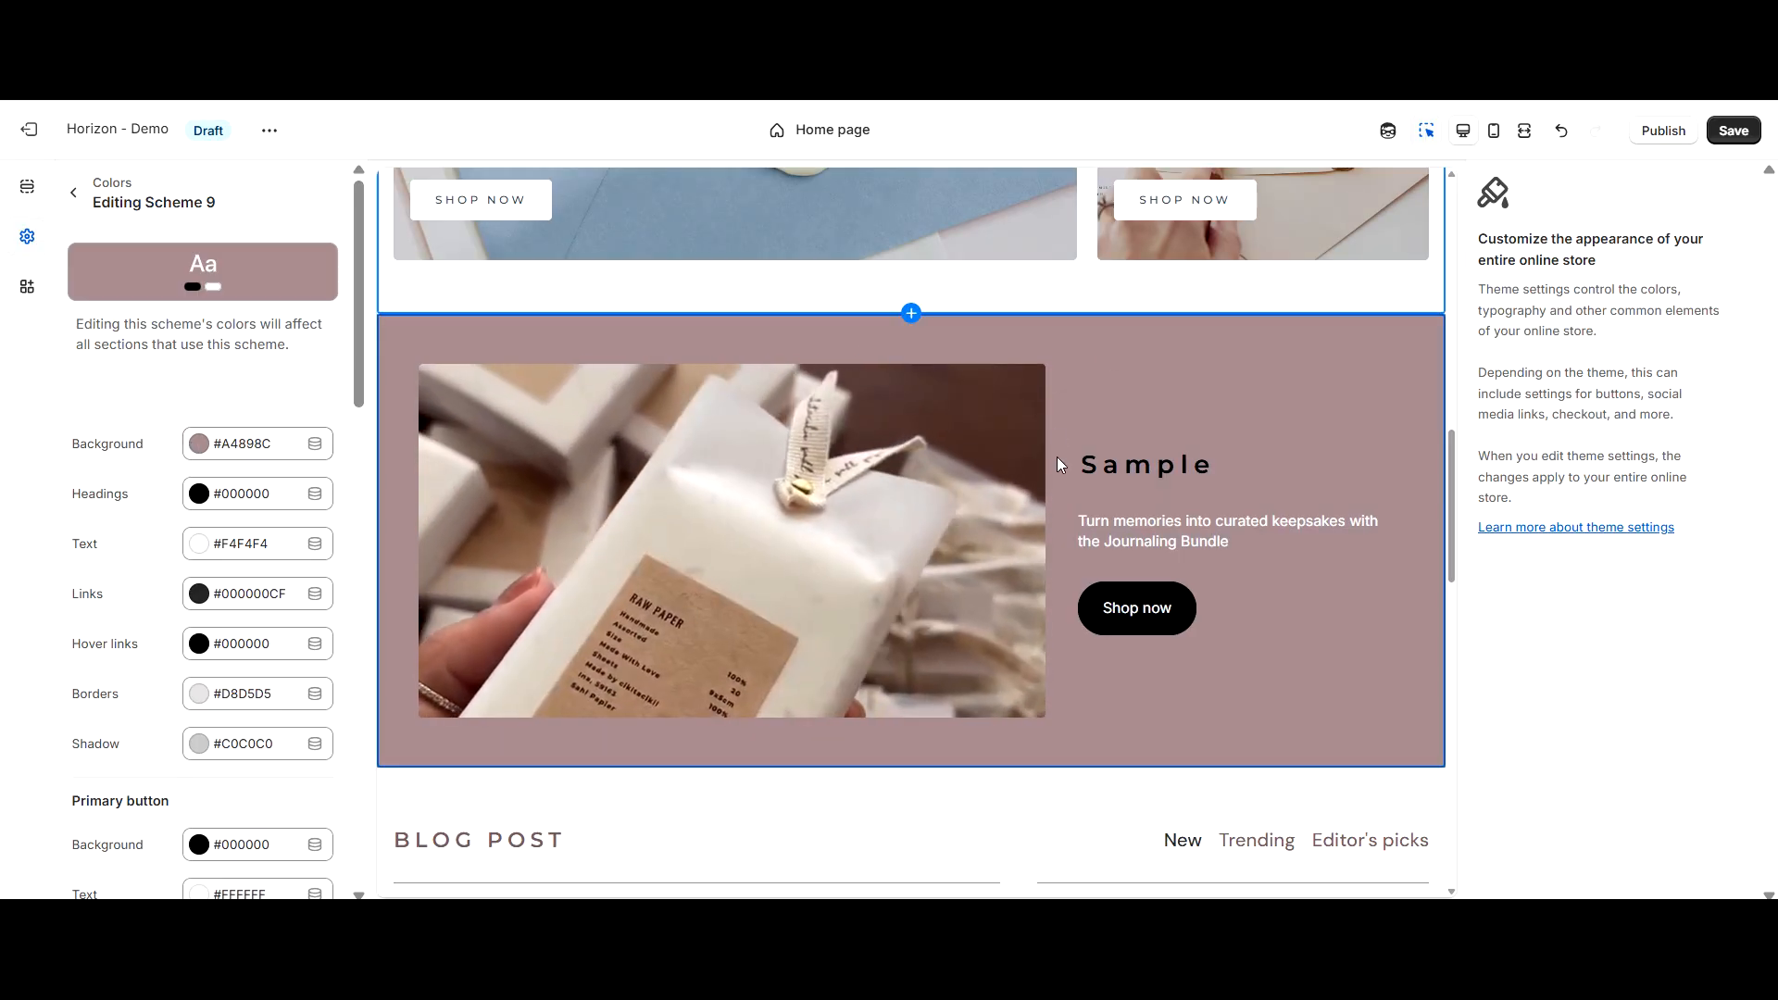
left_click(200, 445)
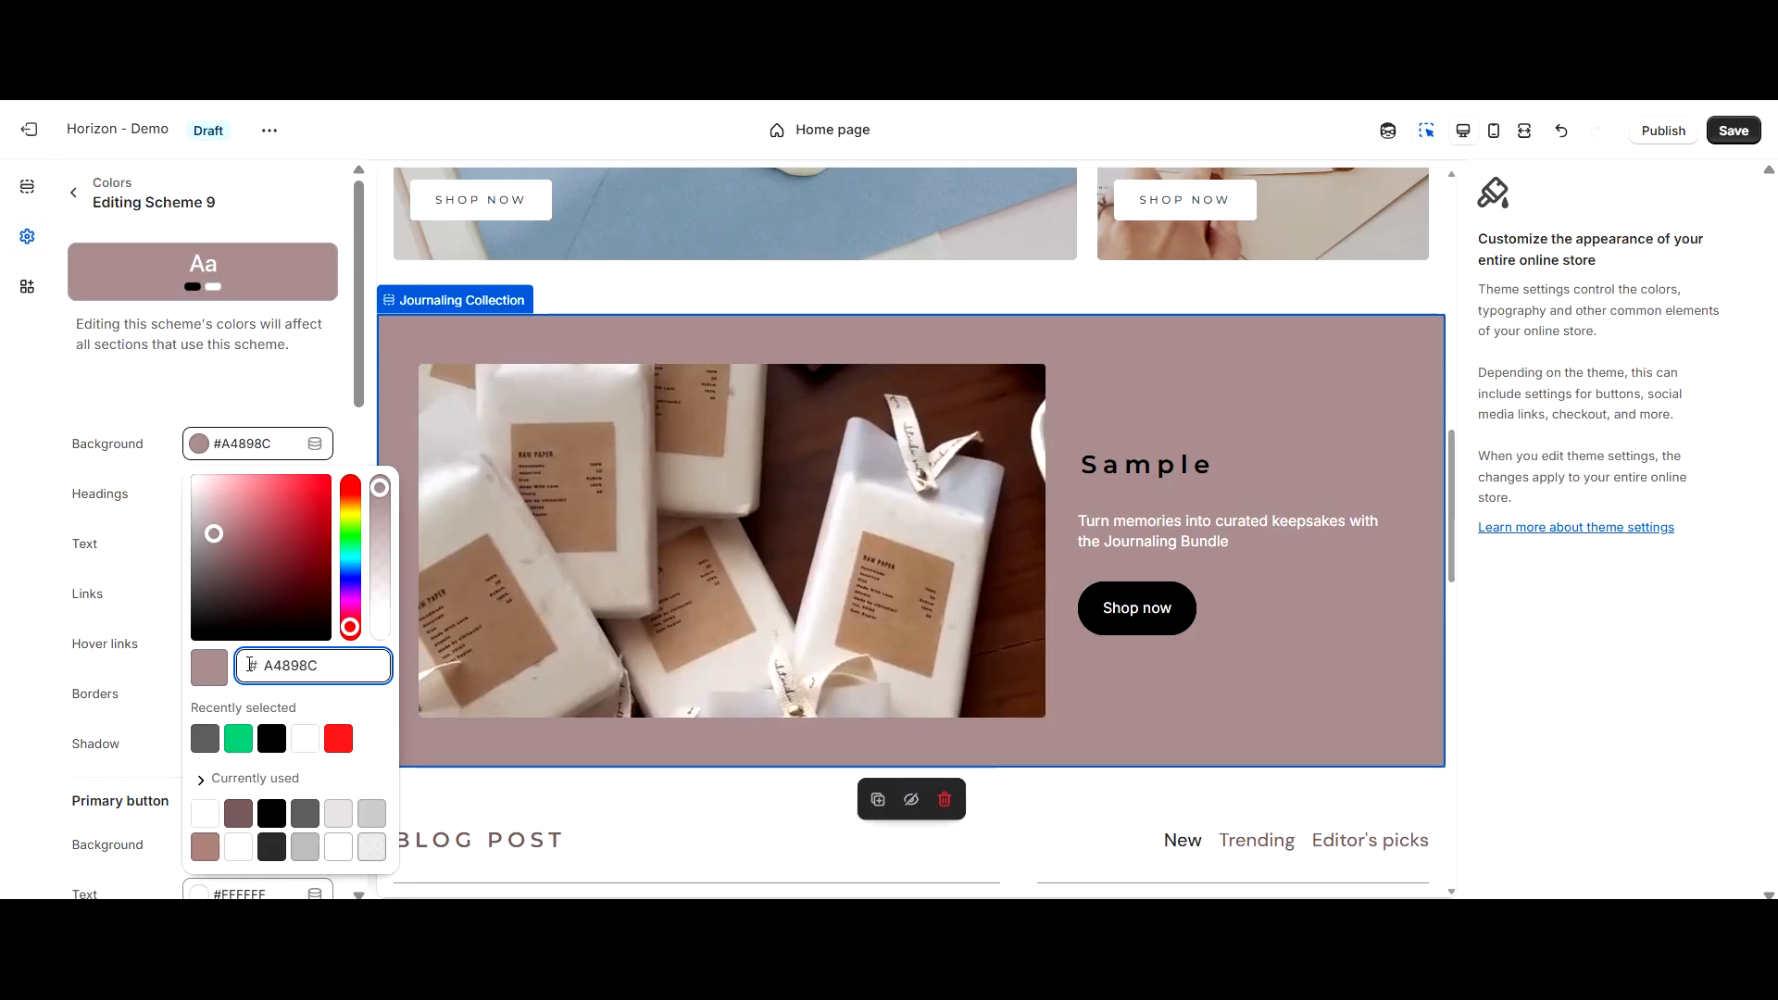
left_click(112, 589)
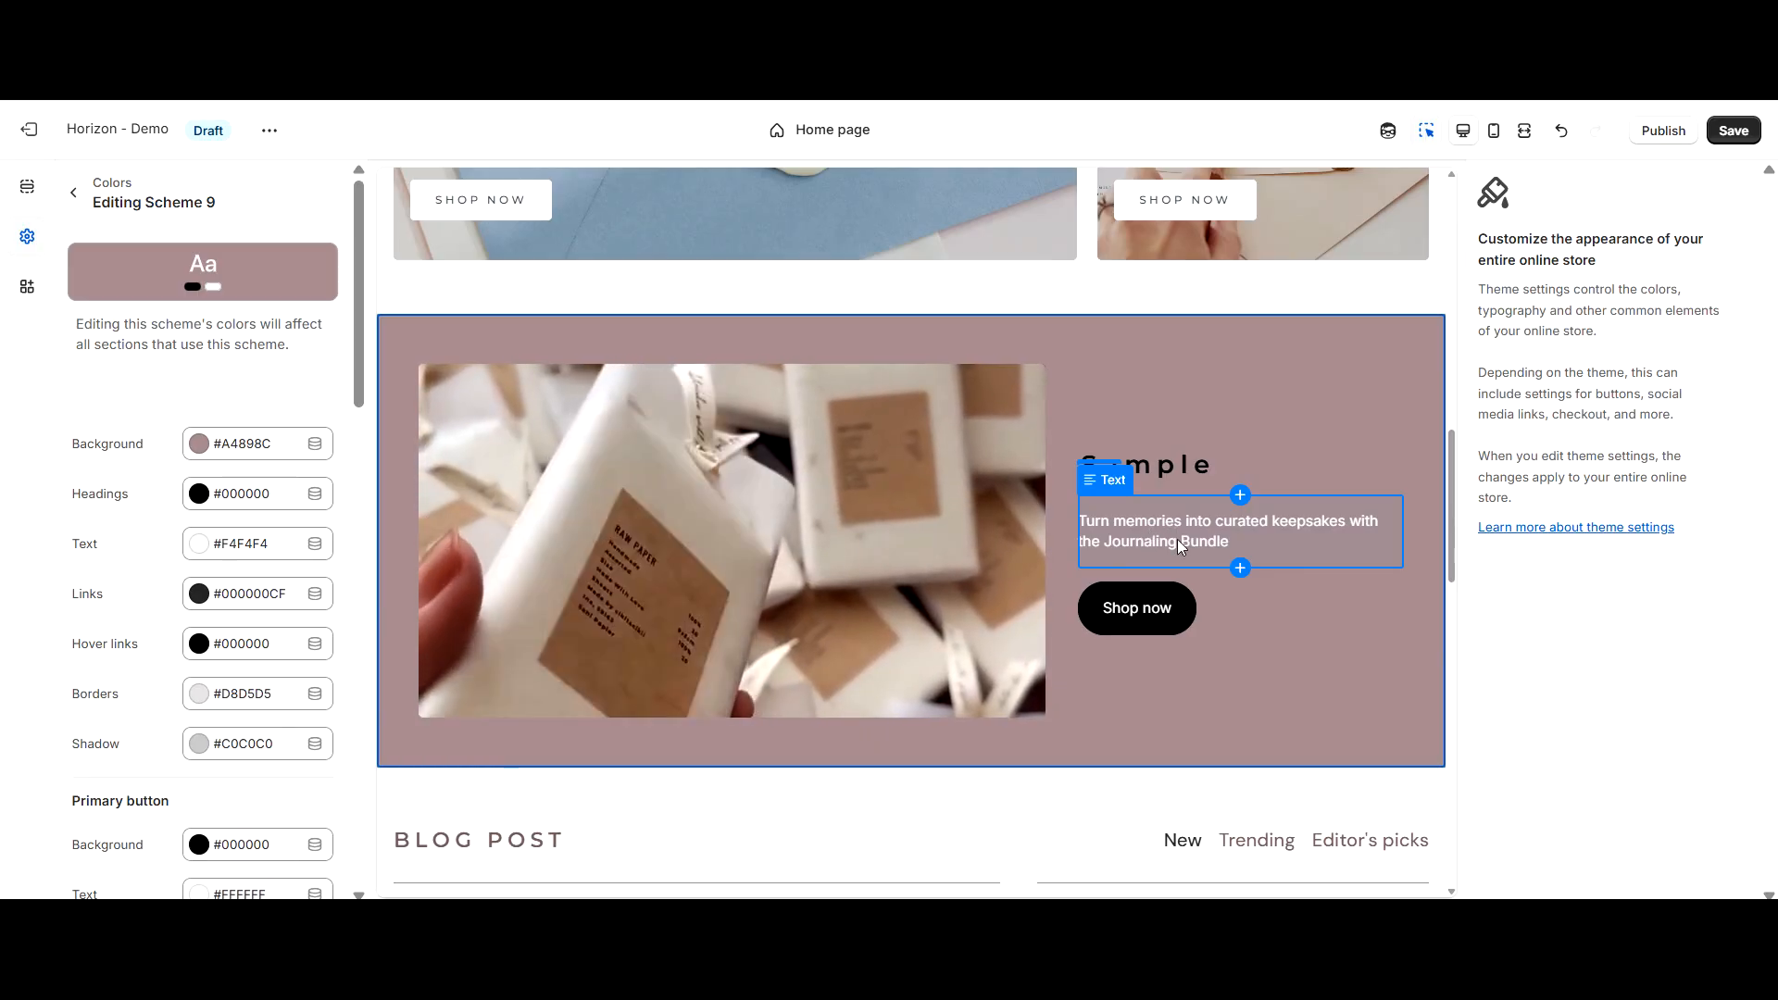
Inspect the Links color of Scheme 9
scroll(101, 567, "down", 1)
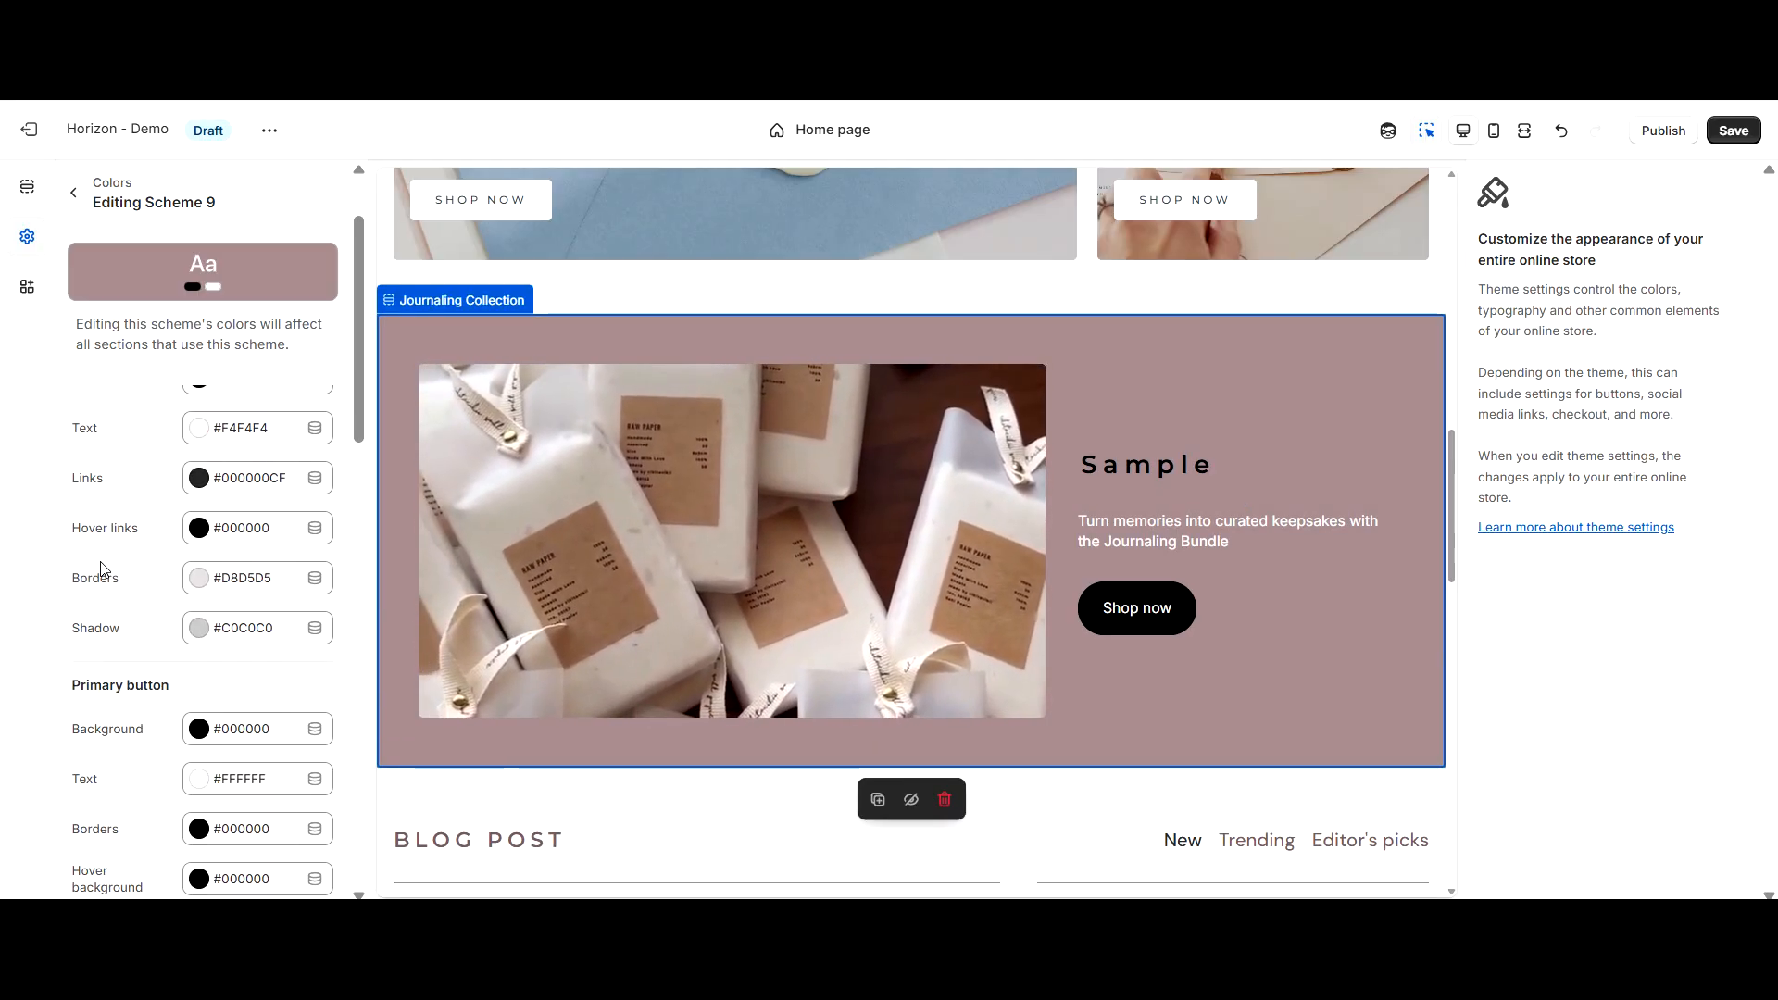
scroll(104, 569, "up", 1)
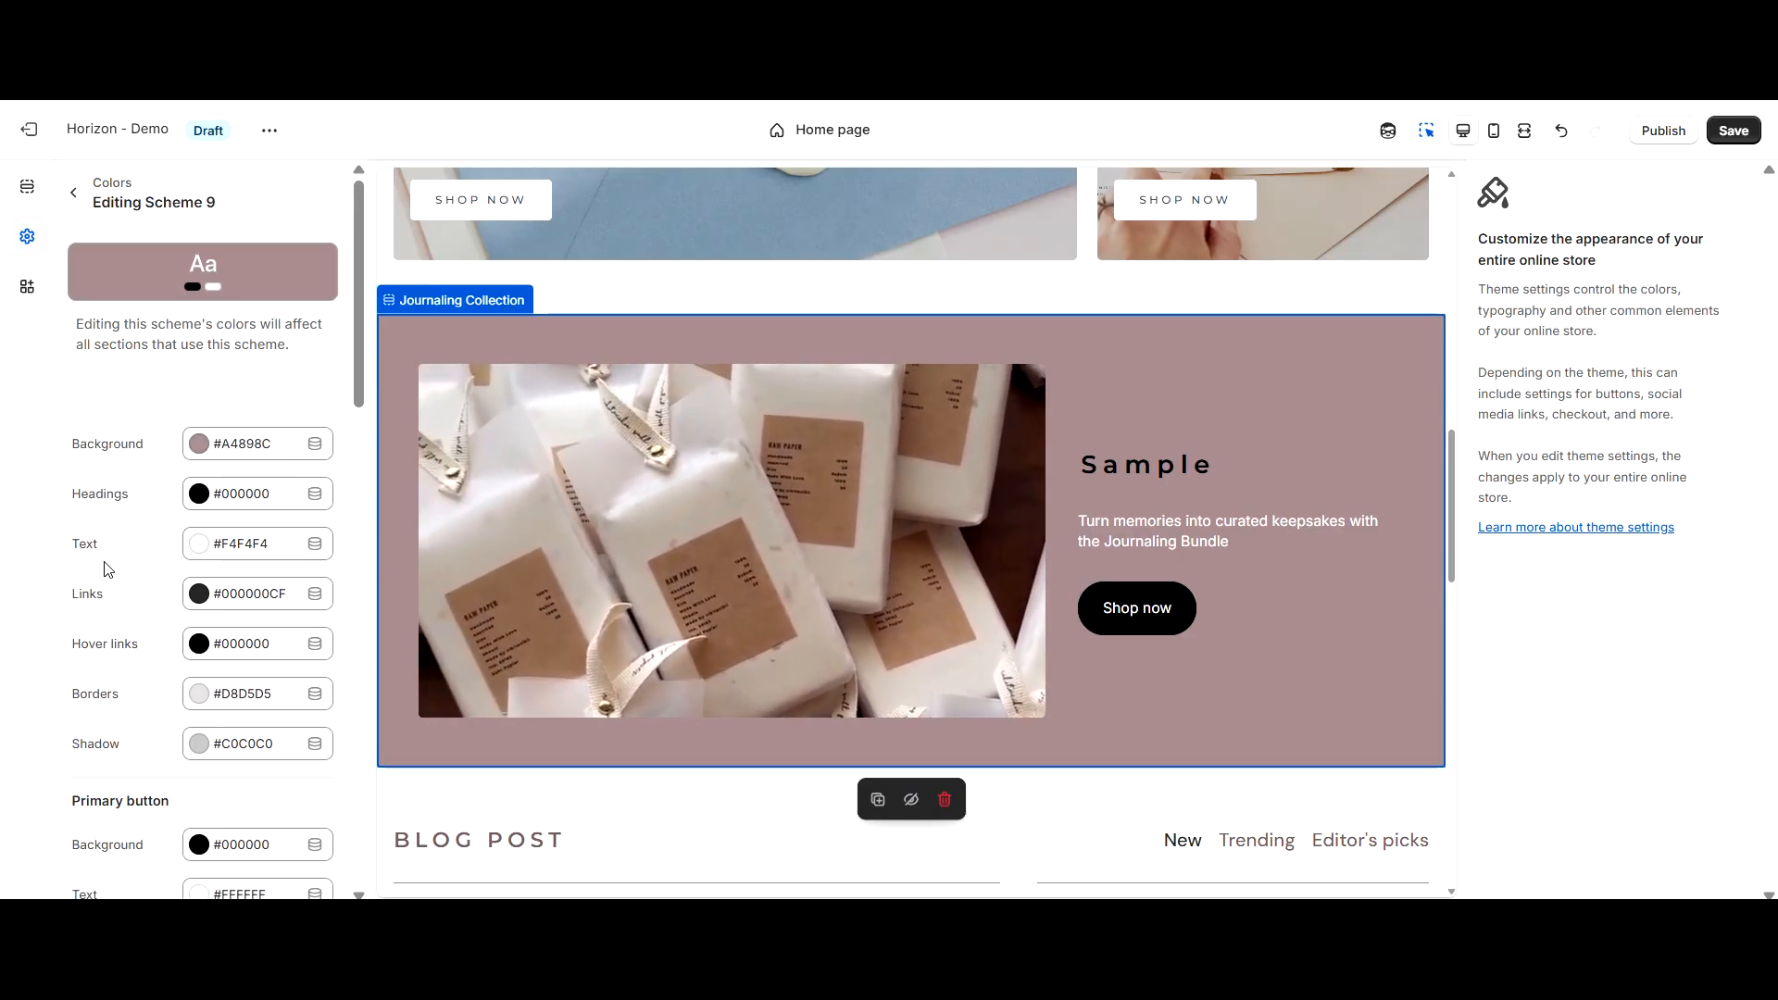
left_click(199, 597)
left_click(198, 596)
left_click(198, 597)
left_click(198, 597)
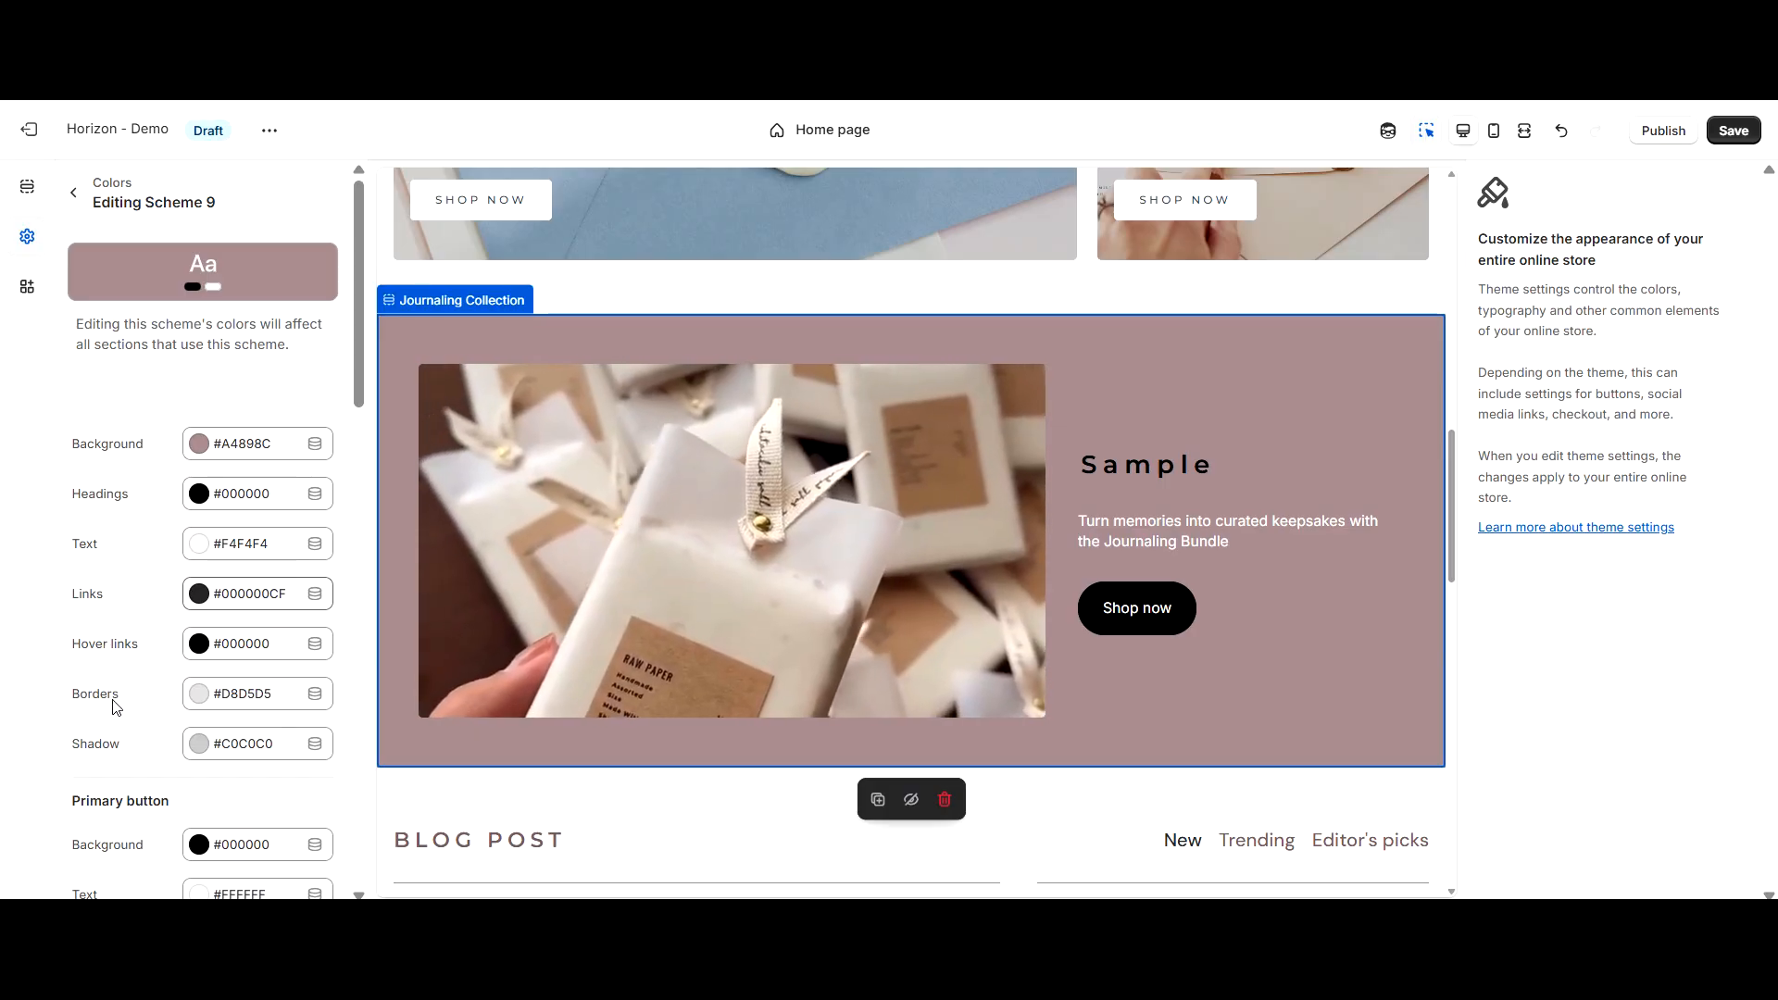
Examine the general Borders and Shadow colors of Scheme 9
scroll(111, 707, "down", 1)
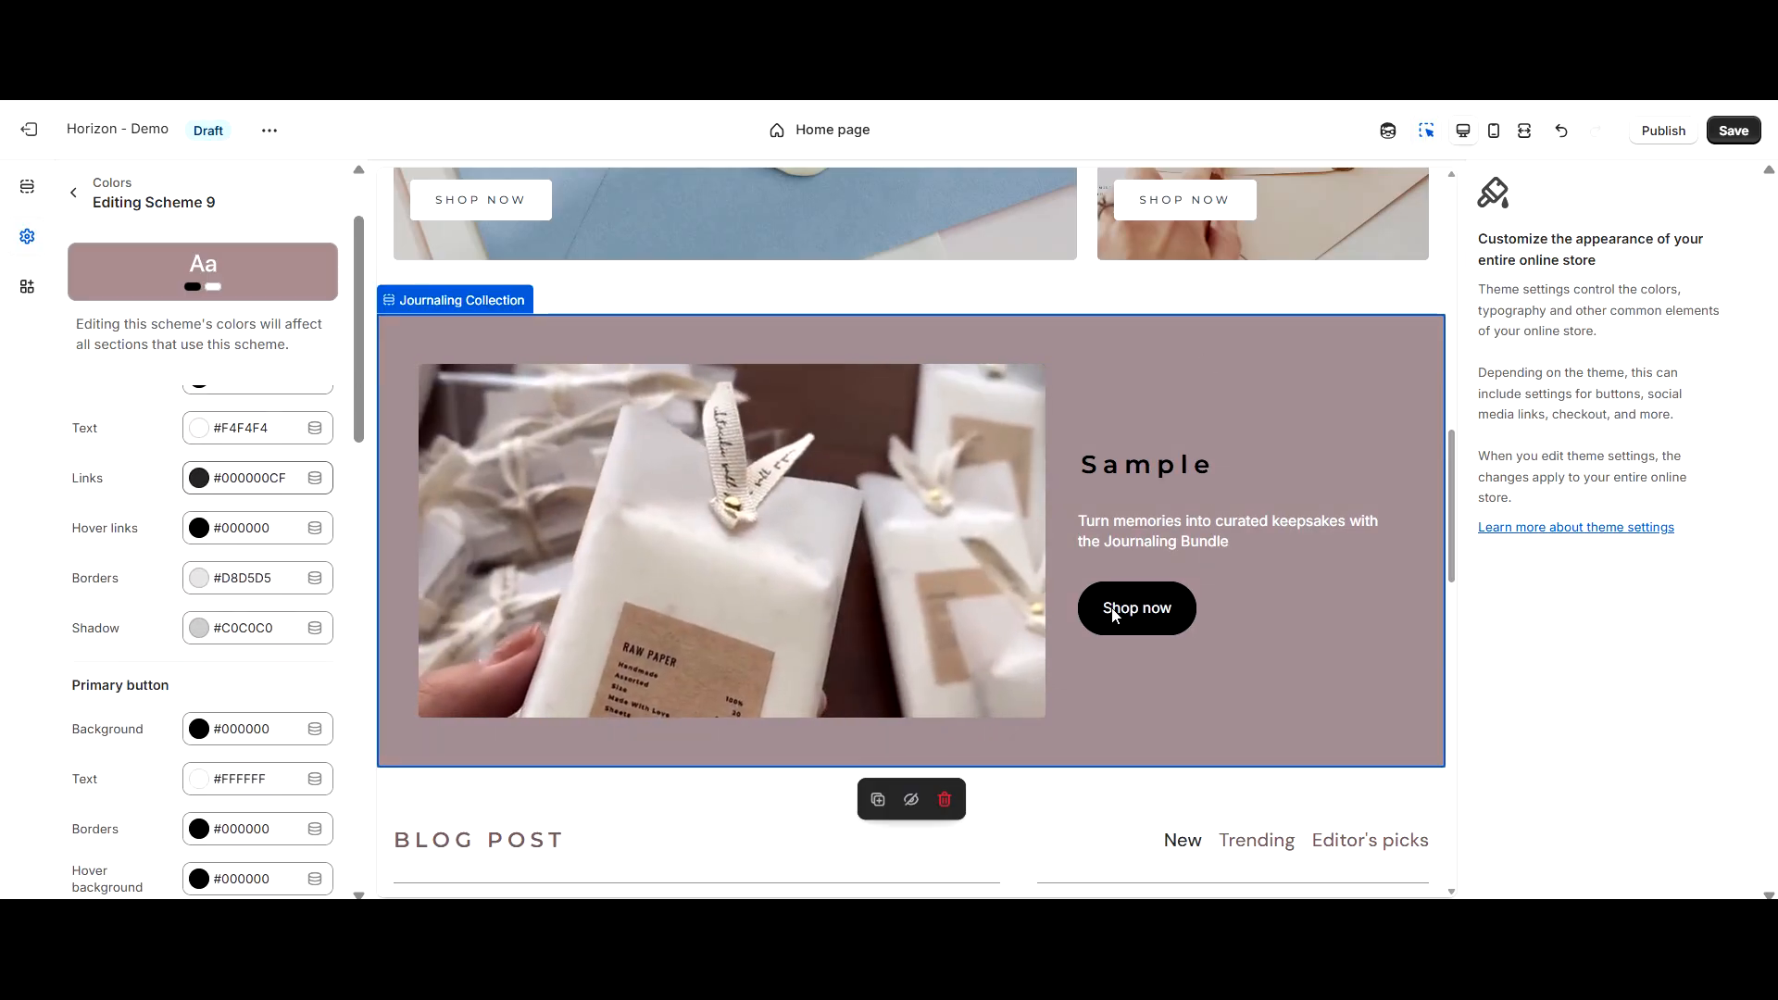
scroll(290, 445, "up", 1)
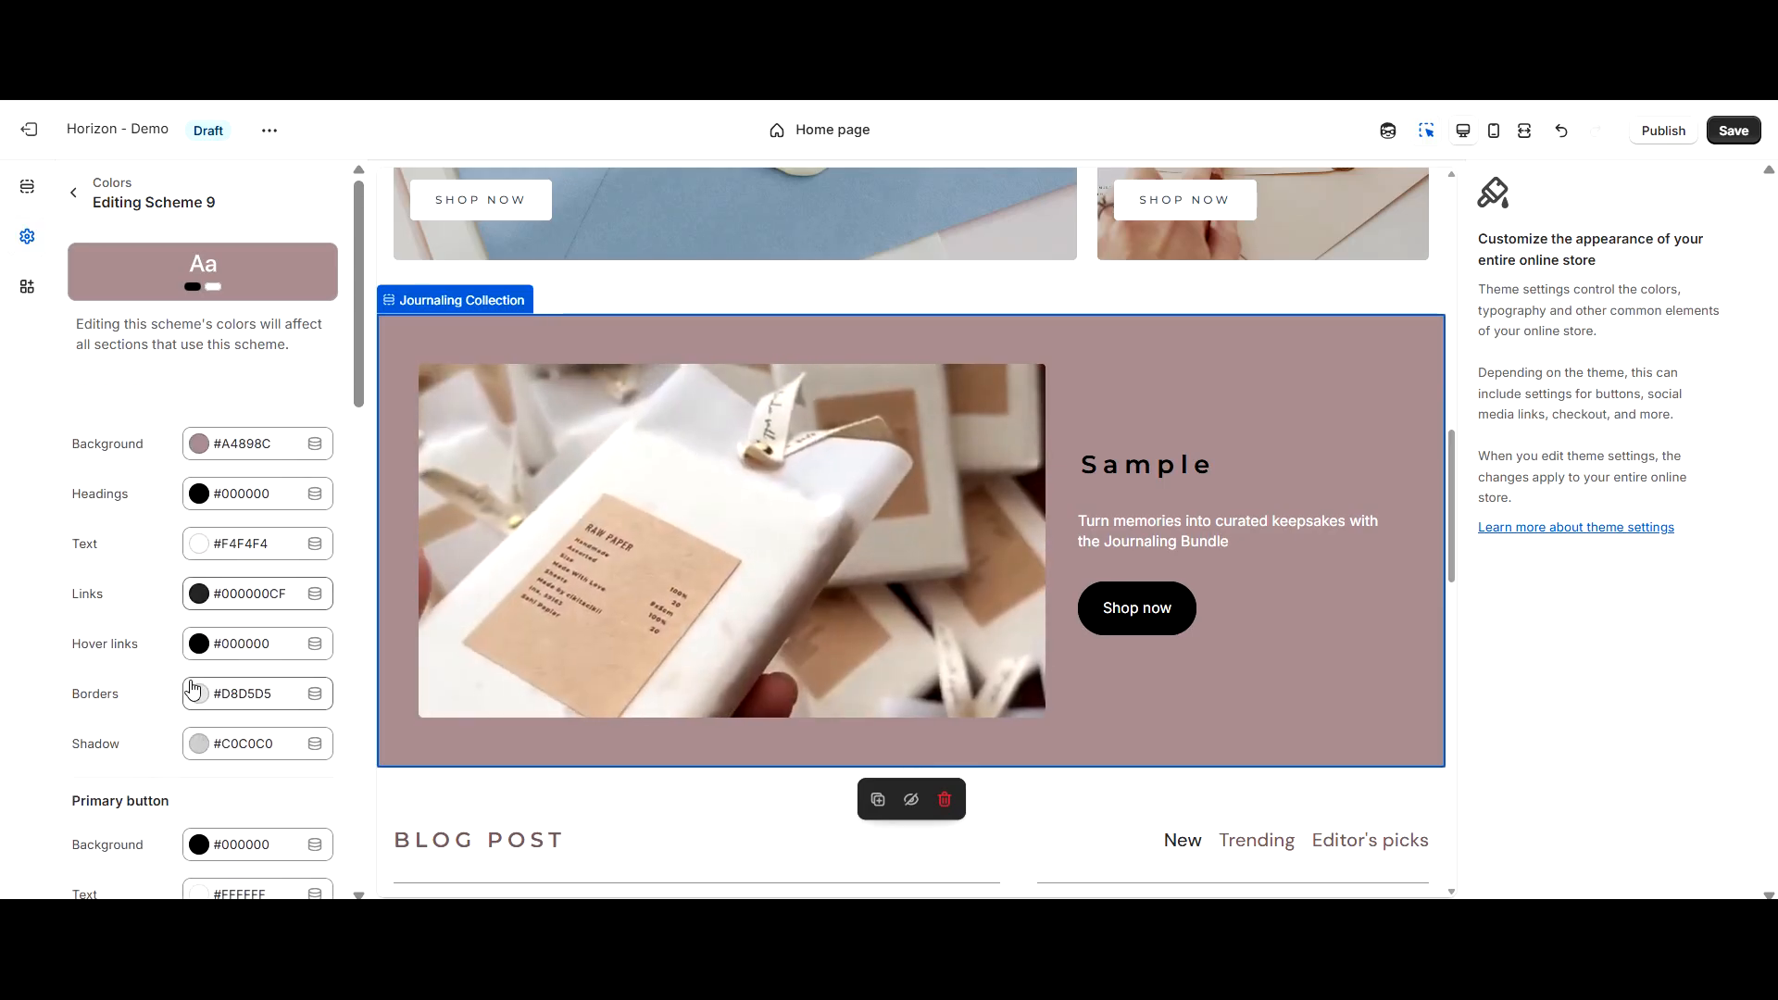
scroll(196, 702, "down", 1)
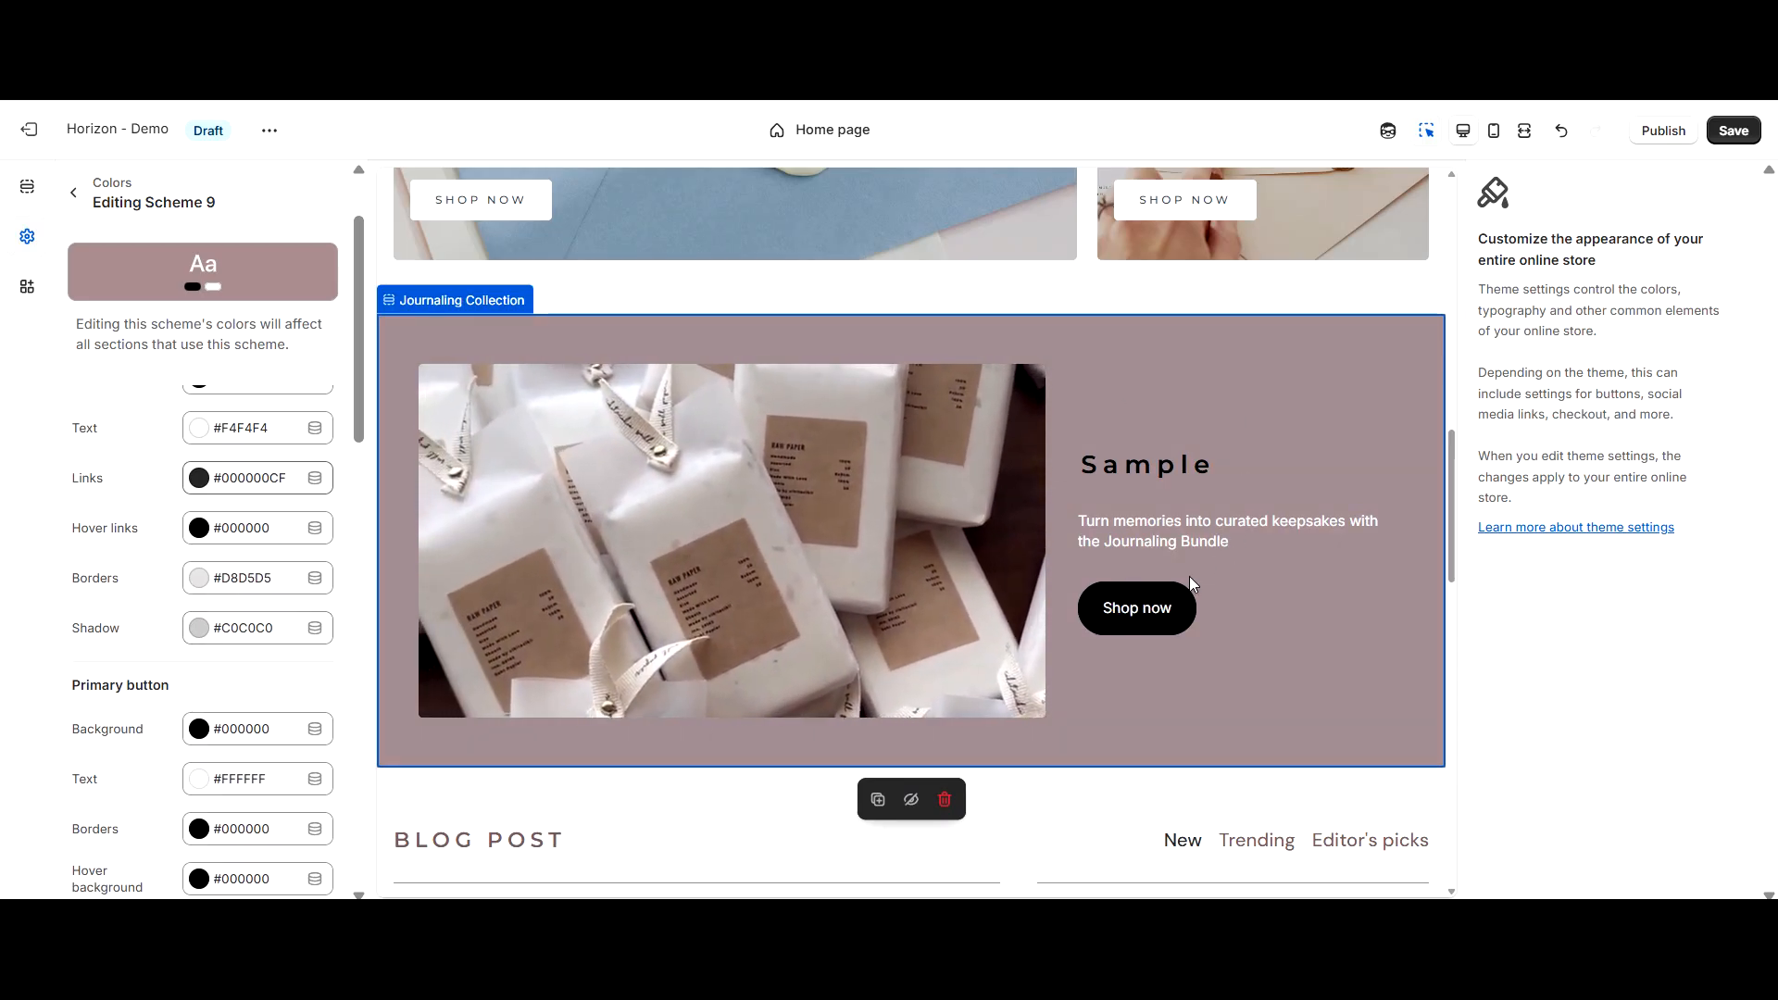
left_click(199, 628)
left_click(144, 622)
scroll(154, 584, "up", 2)
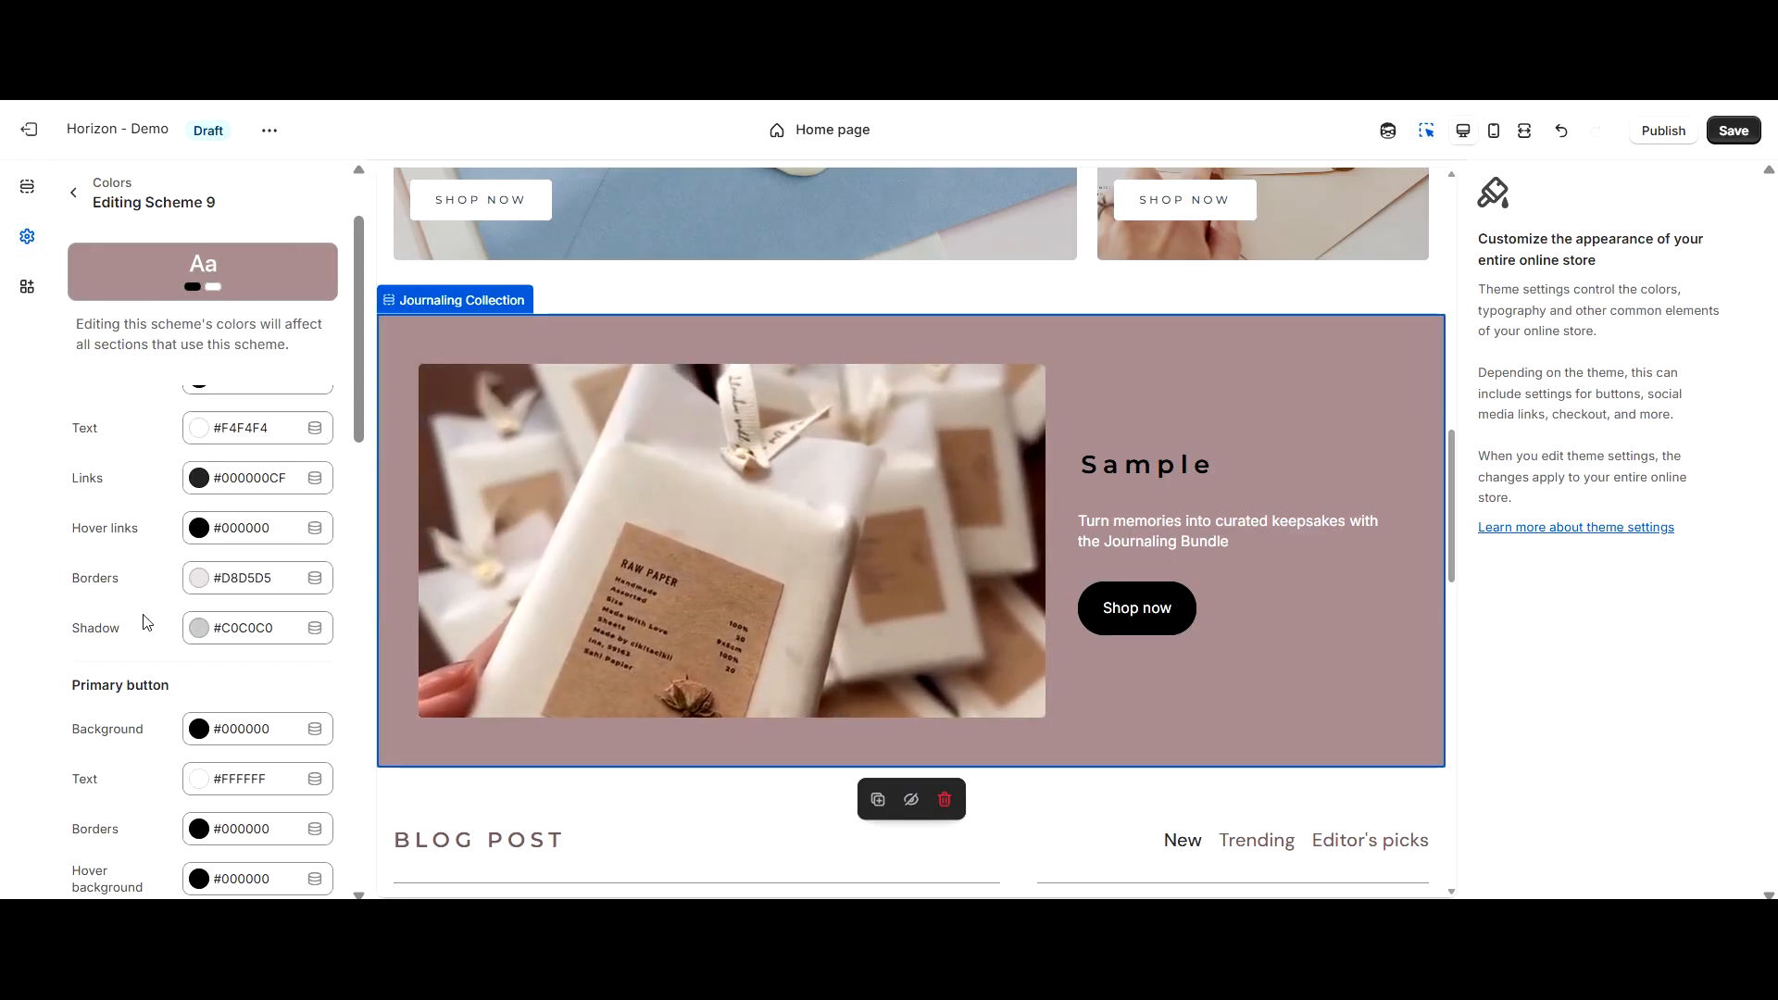
Review the primary button colors of Scheme 9, including its hover background, hover text and hover borders
scroll(144, 549, "down", 3)
scroll(143, 549, "down", 1)
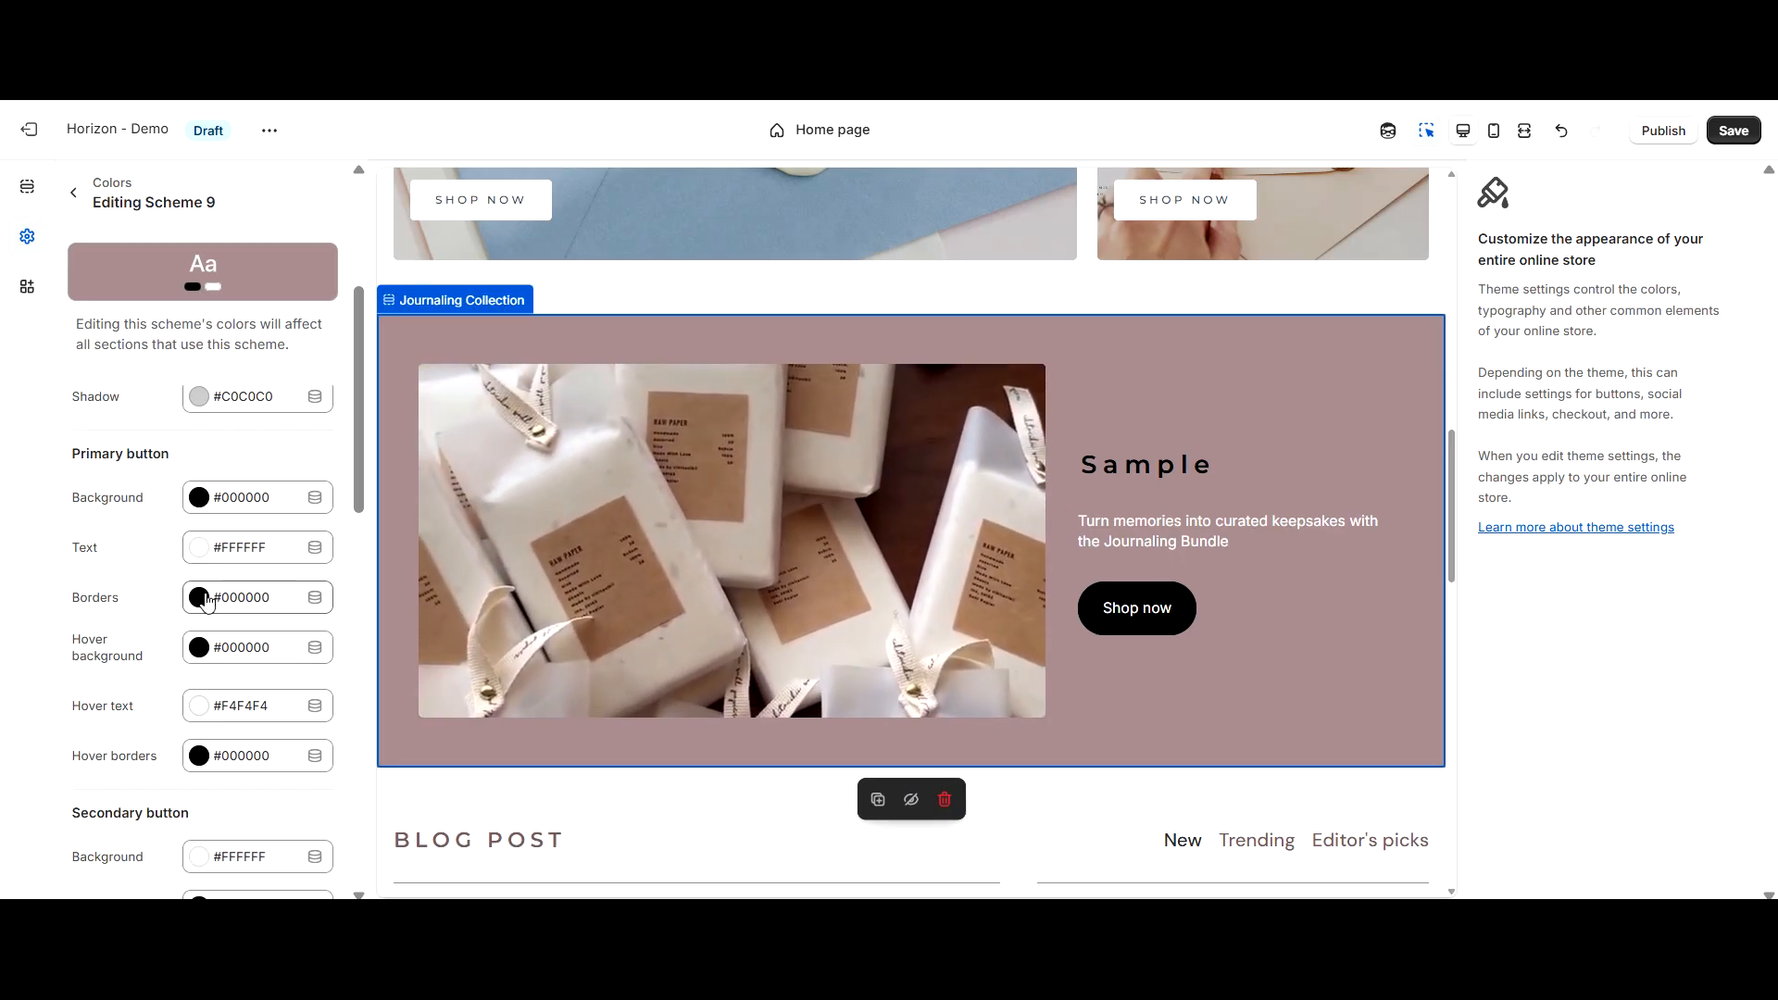
scroll(148, 665, "down", 2)
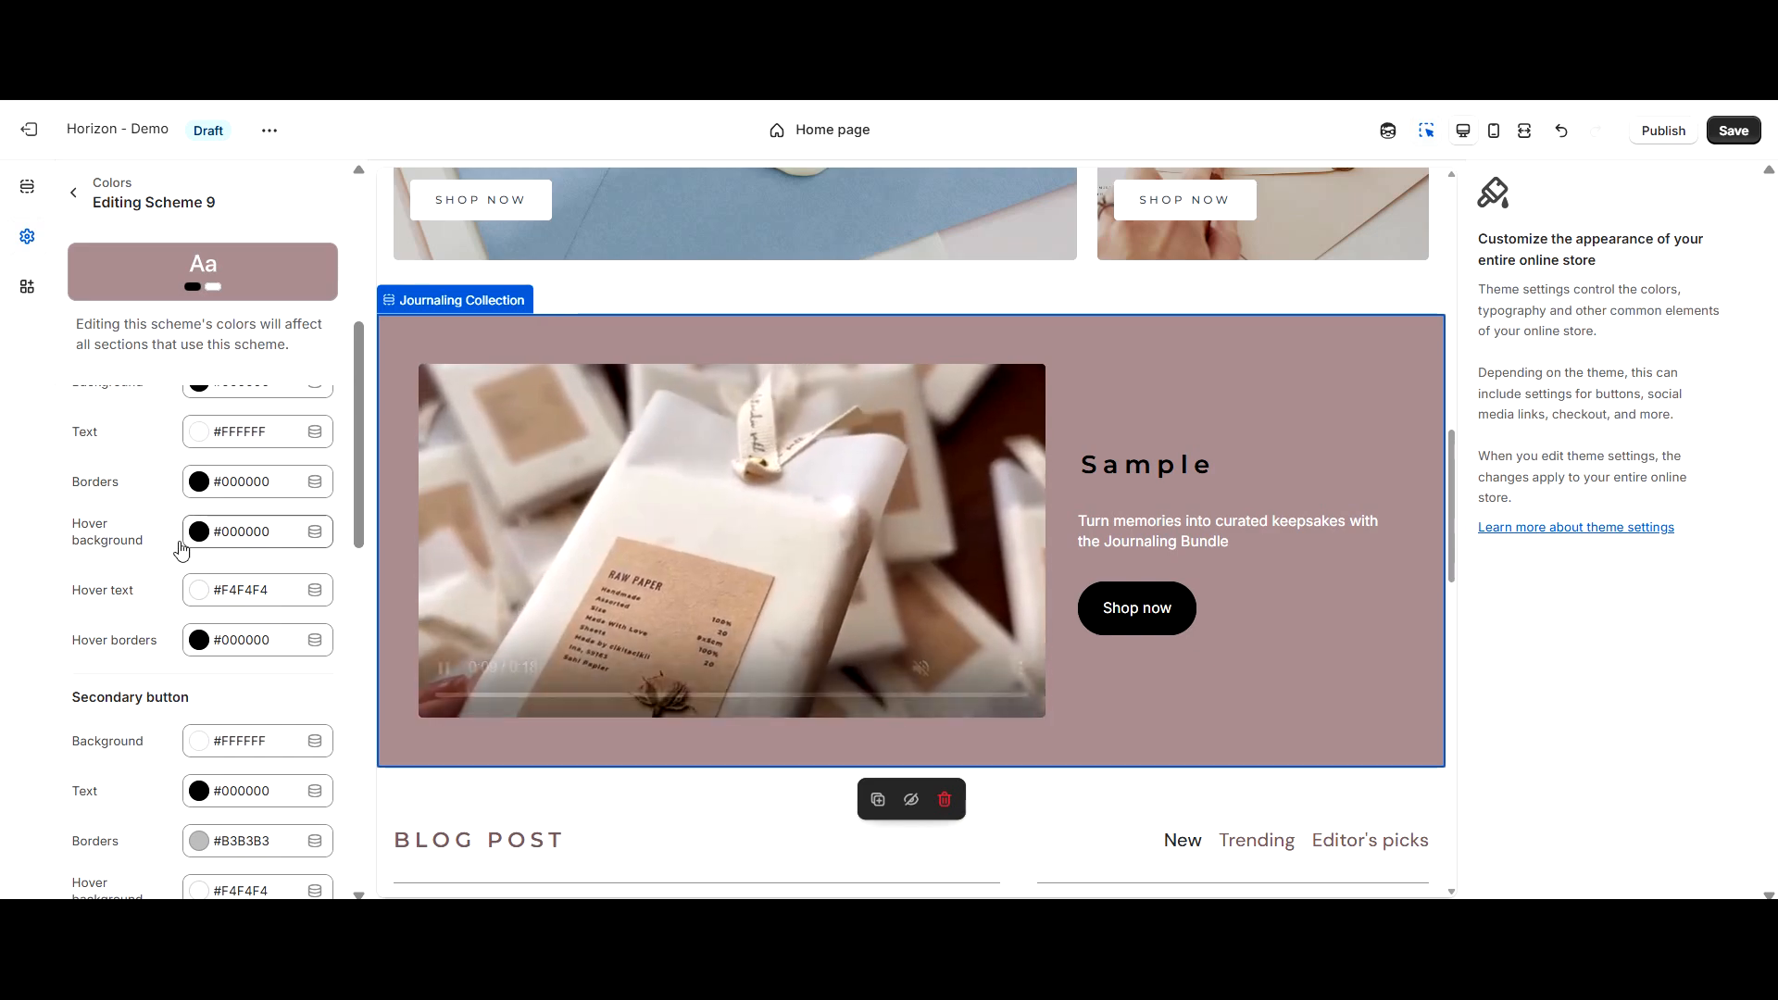
scroll(205, 574, "down", 2)
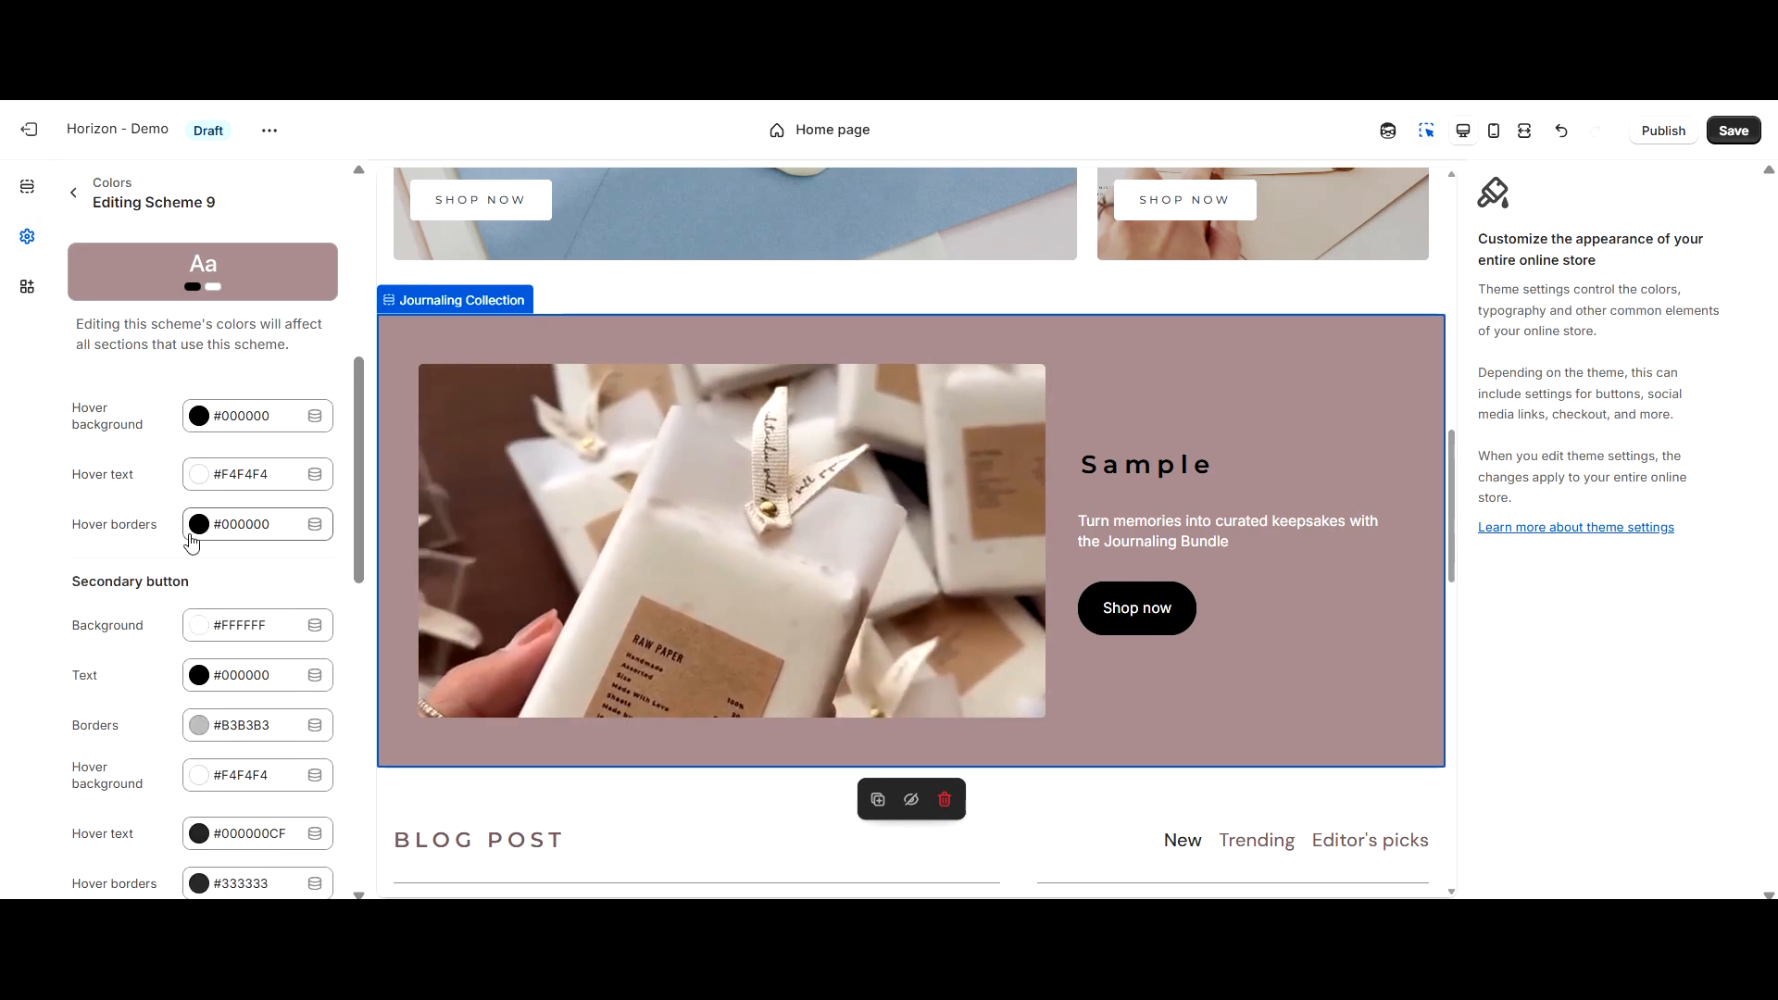
scroll(193, 542, "down", 2)
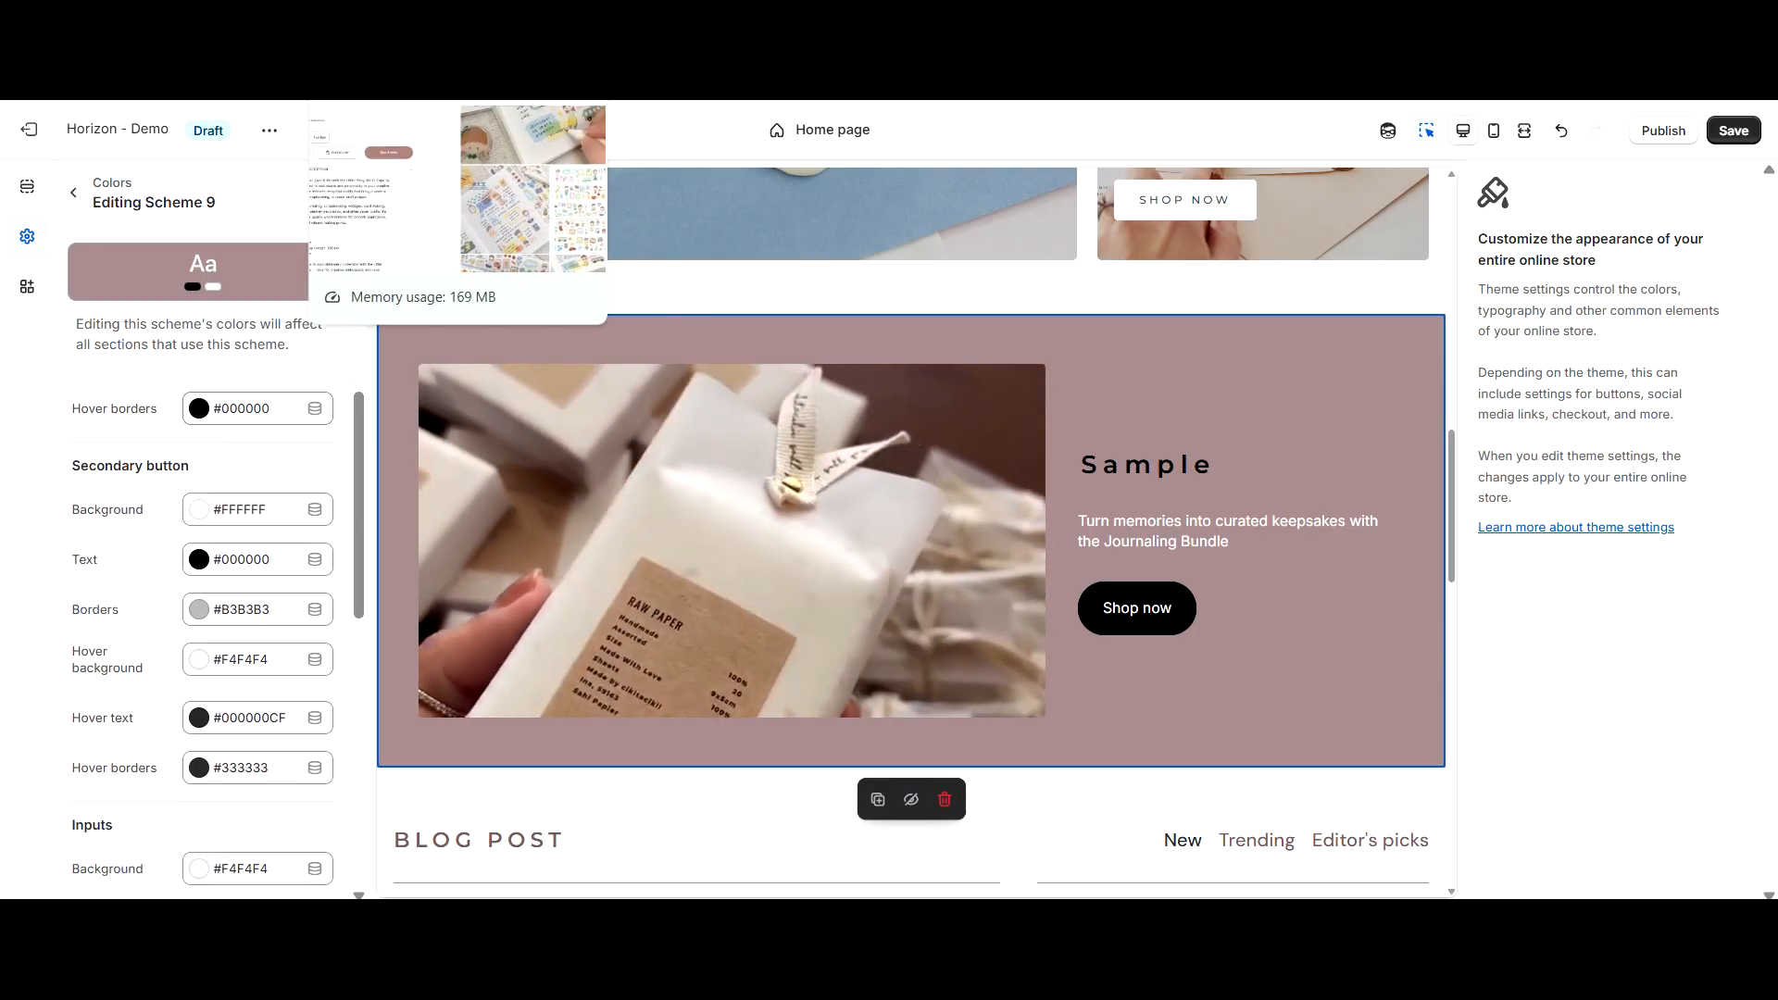
Check the button styles on the washi tape product page, and return to Scheme 9's secondary button colors
left_click(389, 19)
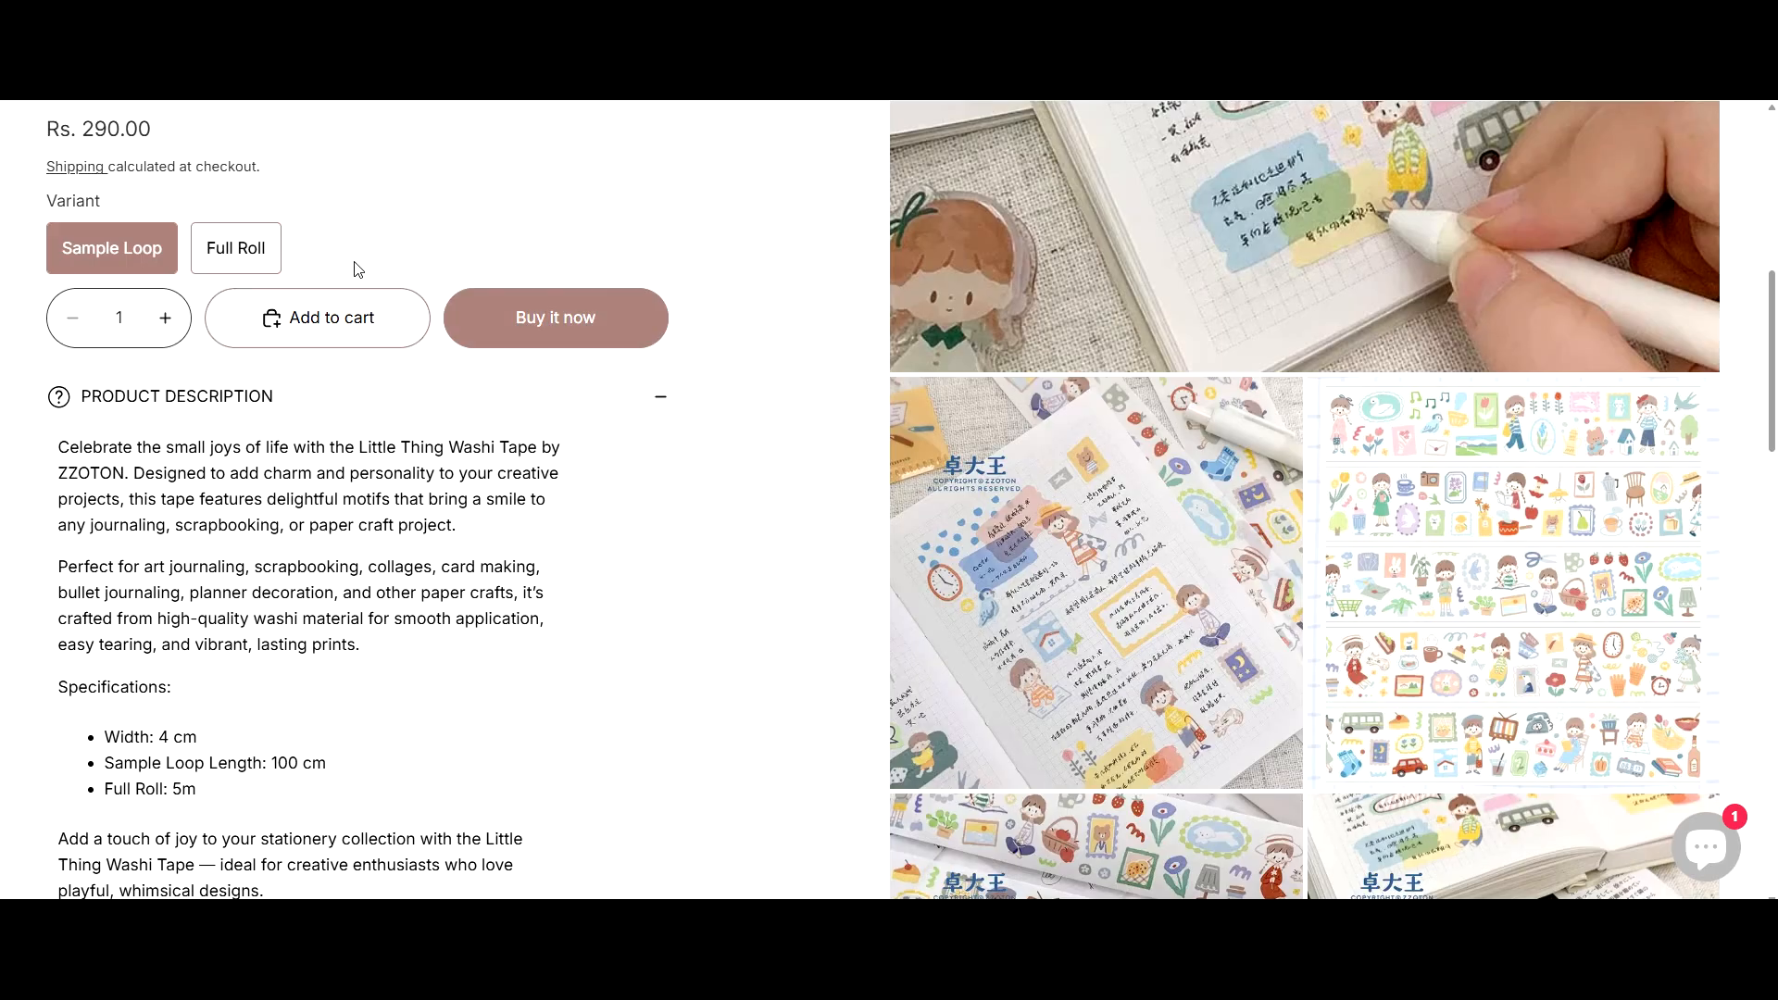
left_click(185, 18)
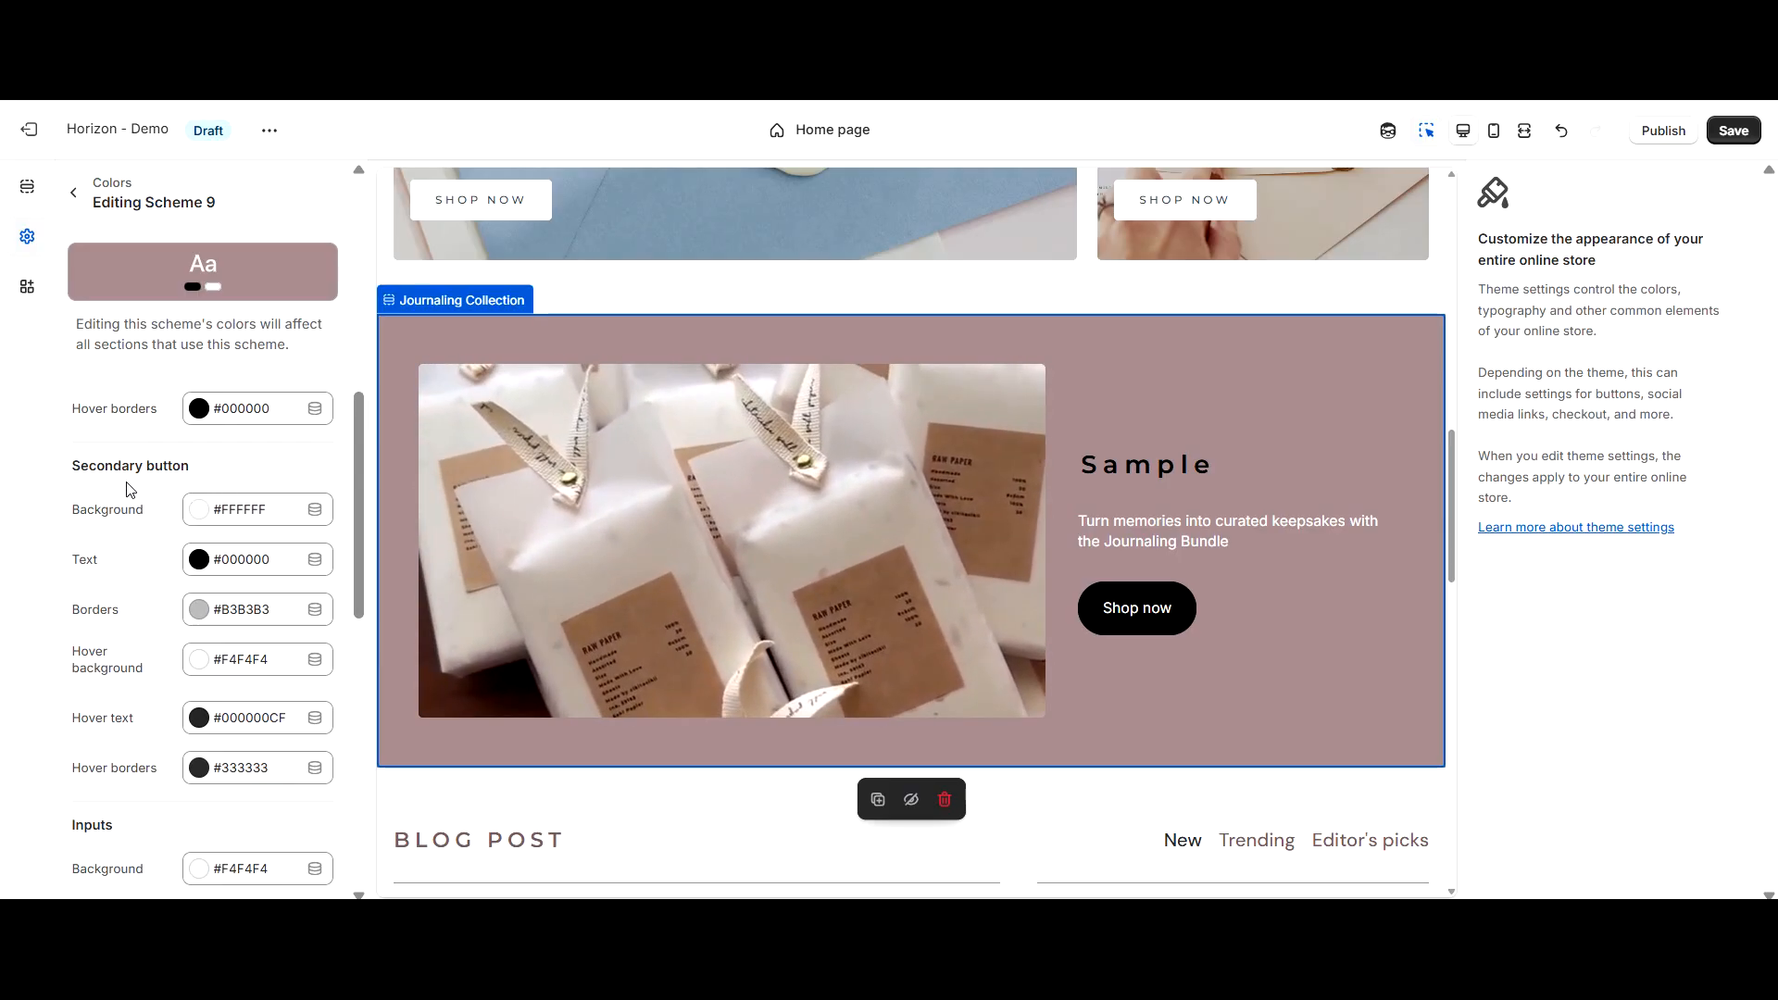
scroll(123, 554, "down", 1)
scroll(123, 553, "up", 1)
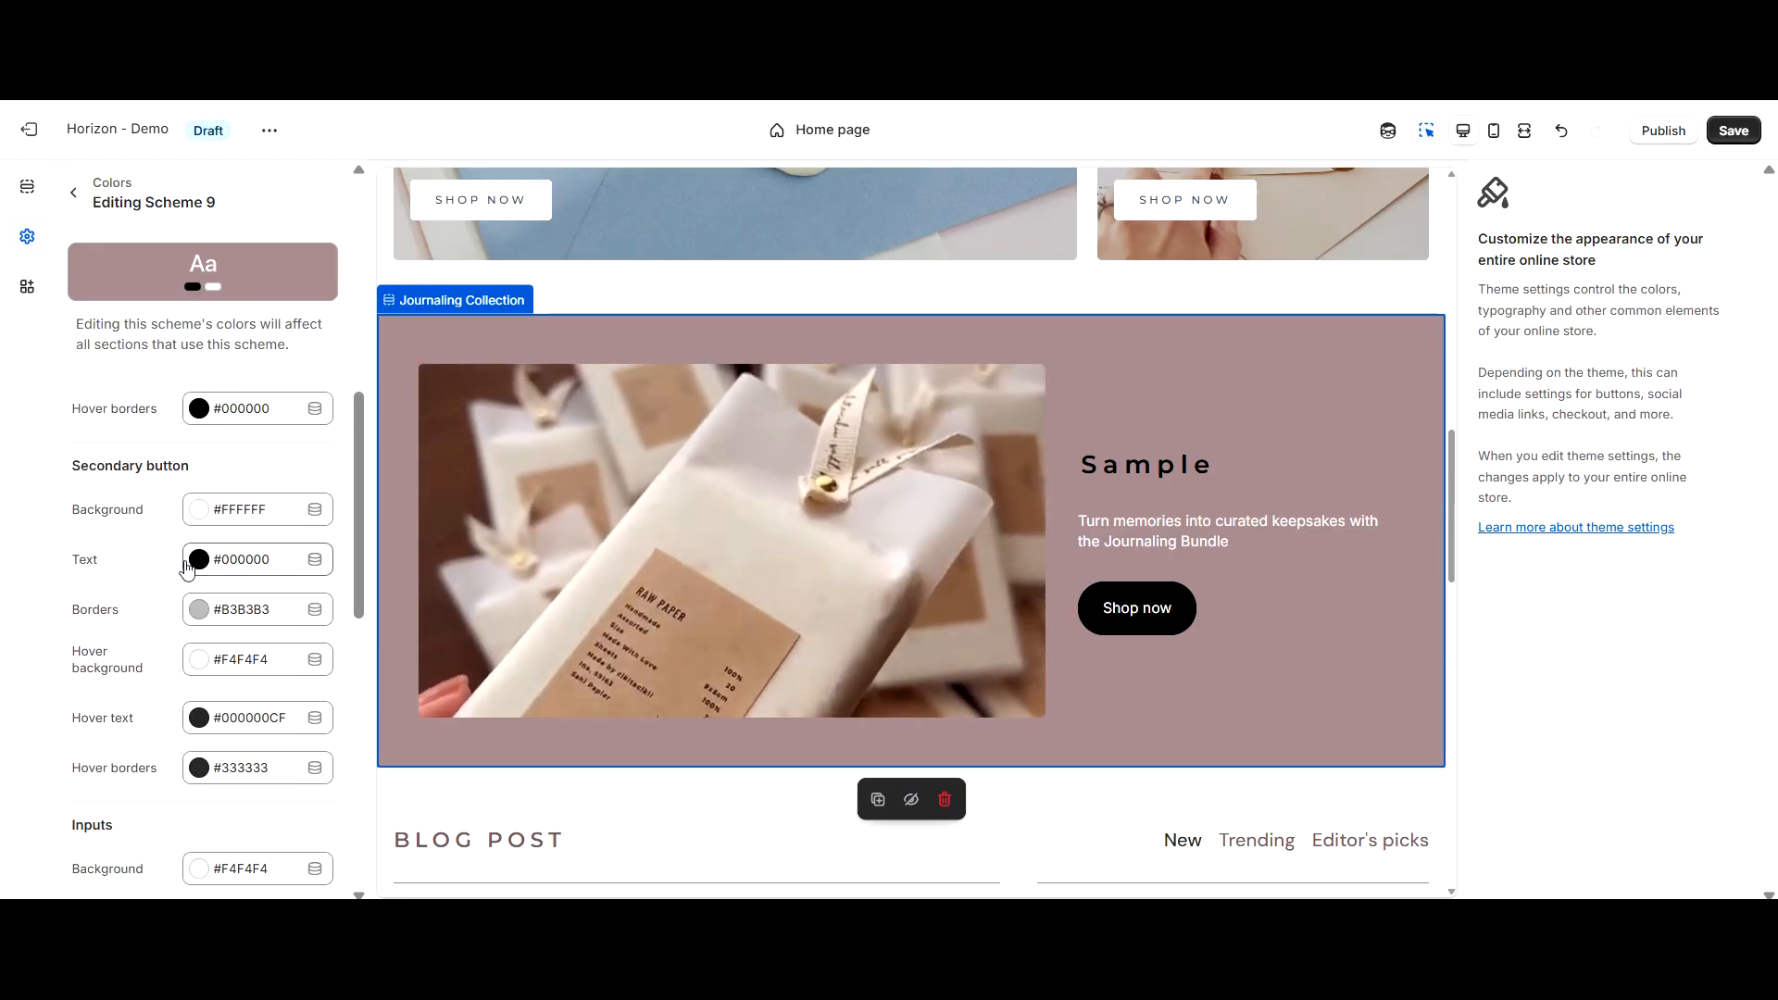
Copy the hex code of the secondary button's border color in Scheme 9 and close the color picker
left_click(222, 618)
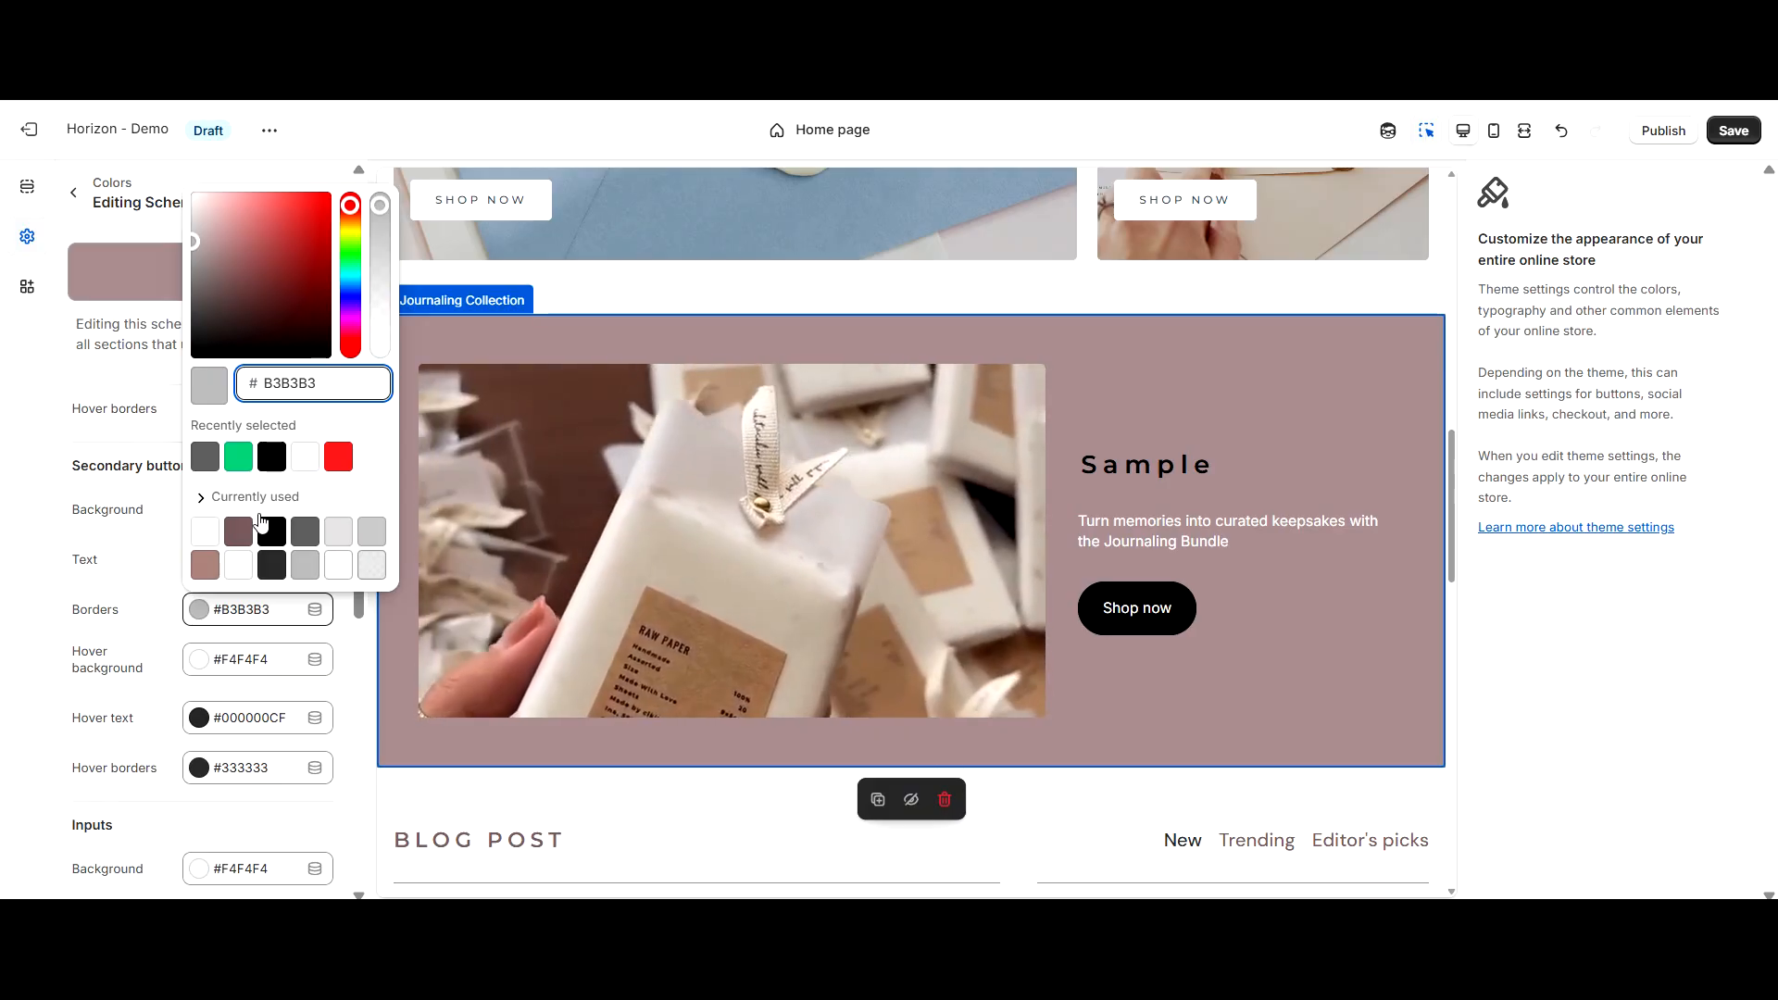
left_click_drag(316, 384, 262, 385)
key("ctrl+c")
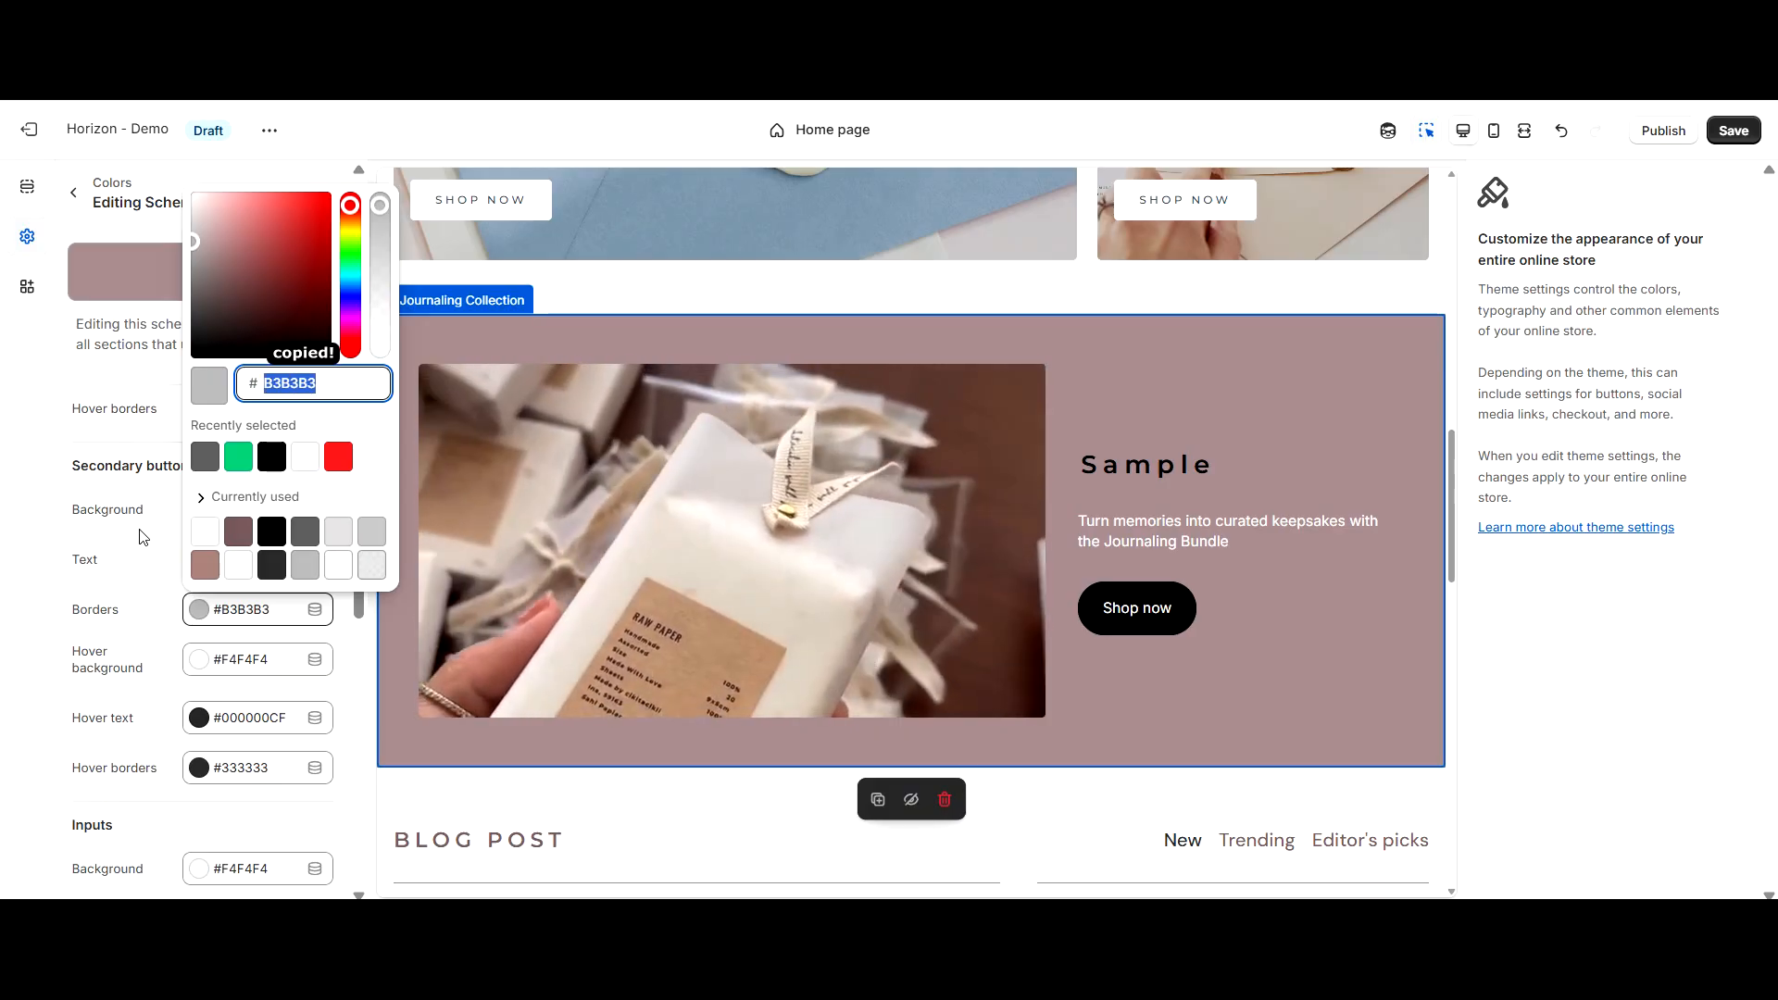
left_click(140, 545)
scroll(130, 574, "down", 1)
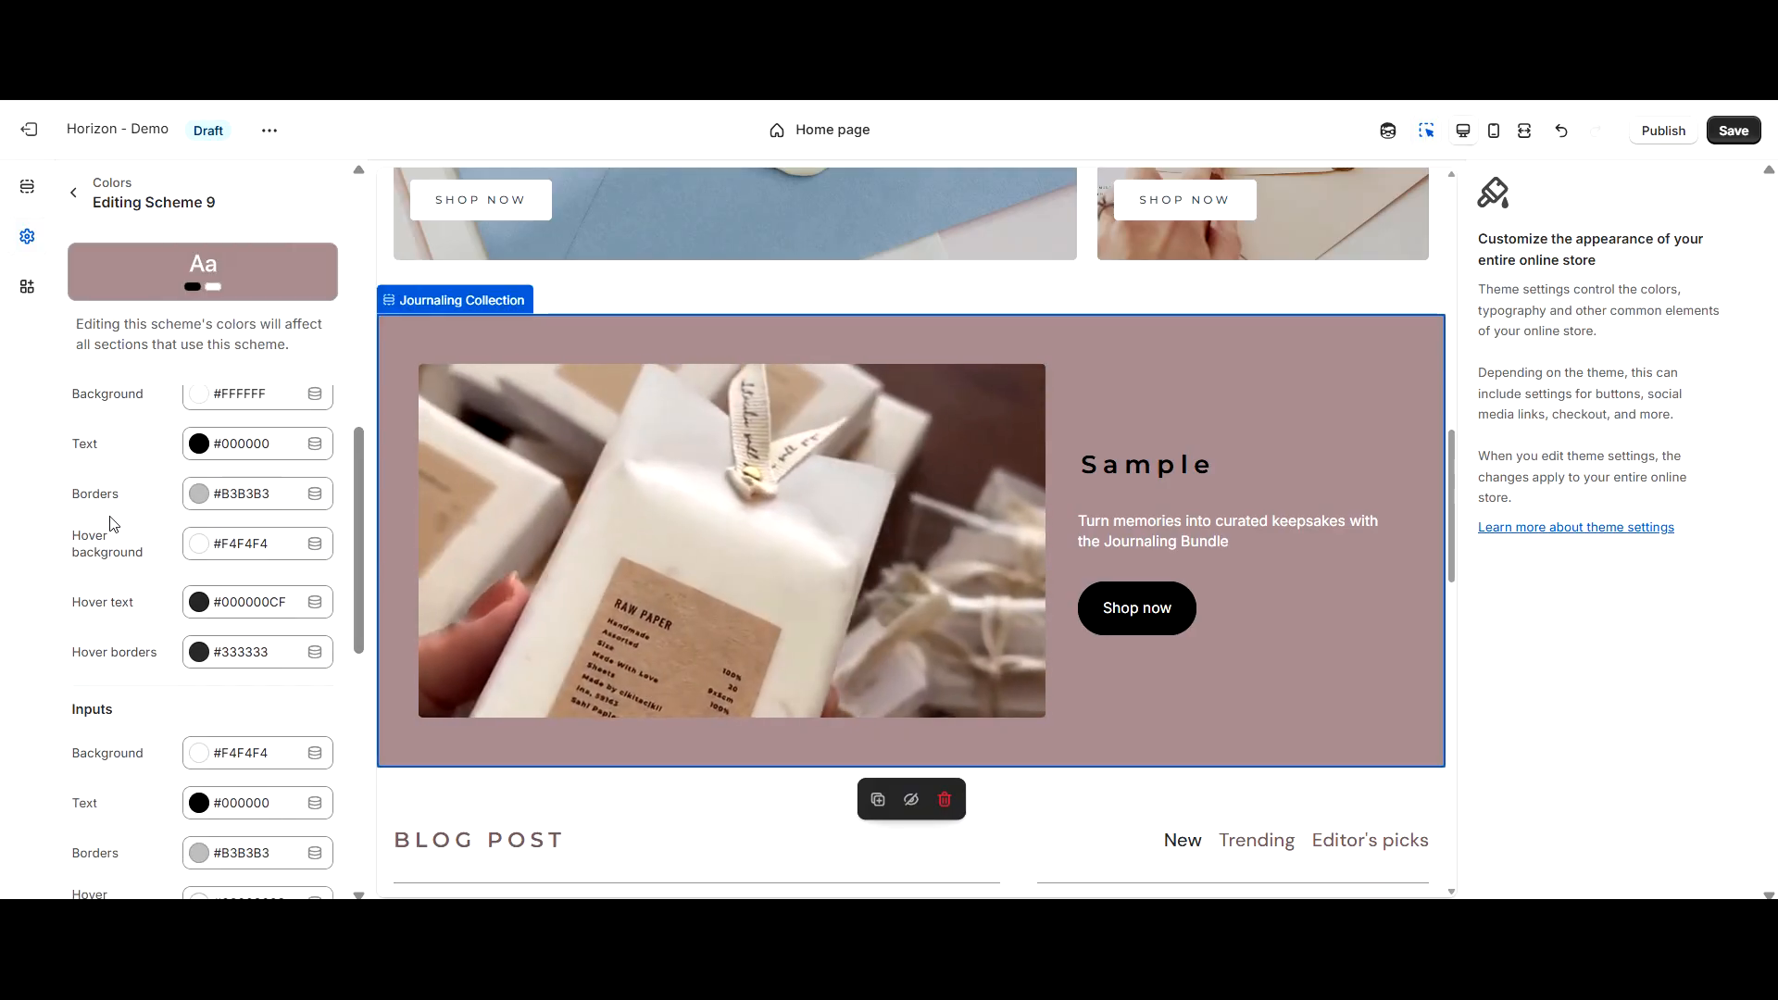
Review the Inputs and Variants colors of Scheme 9, including their hover colors
scroll(119, 622, "down", 2)
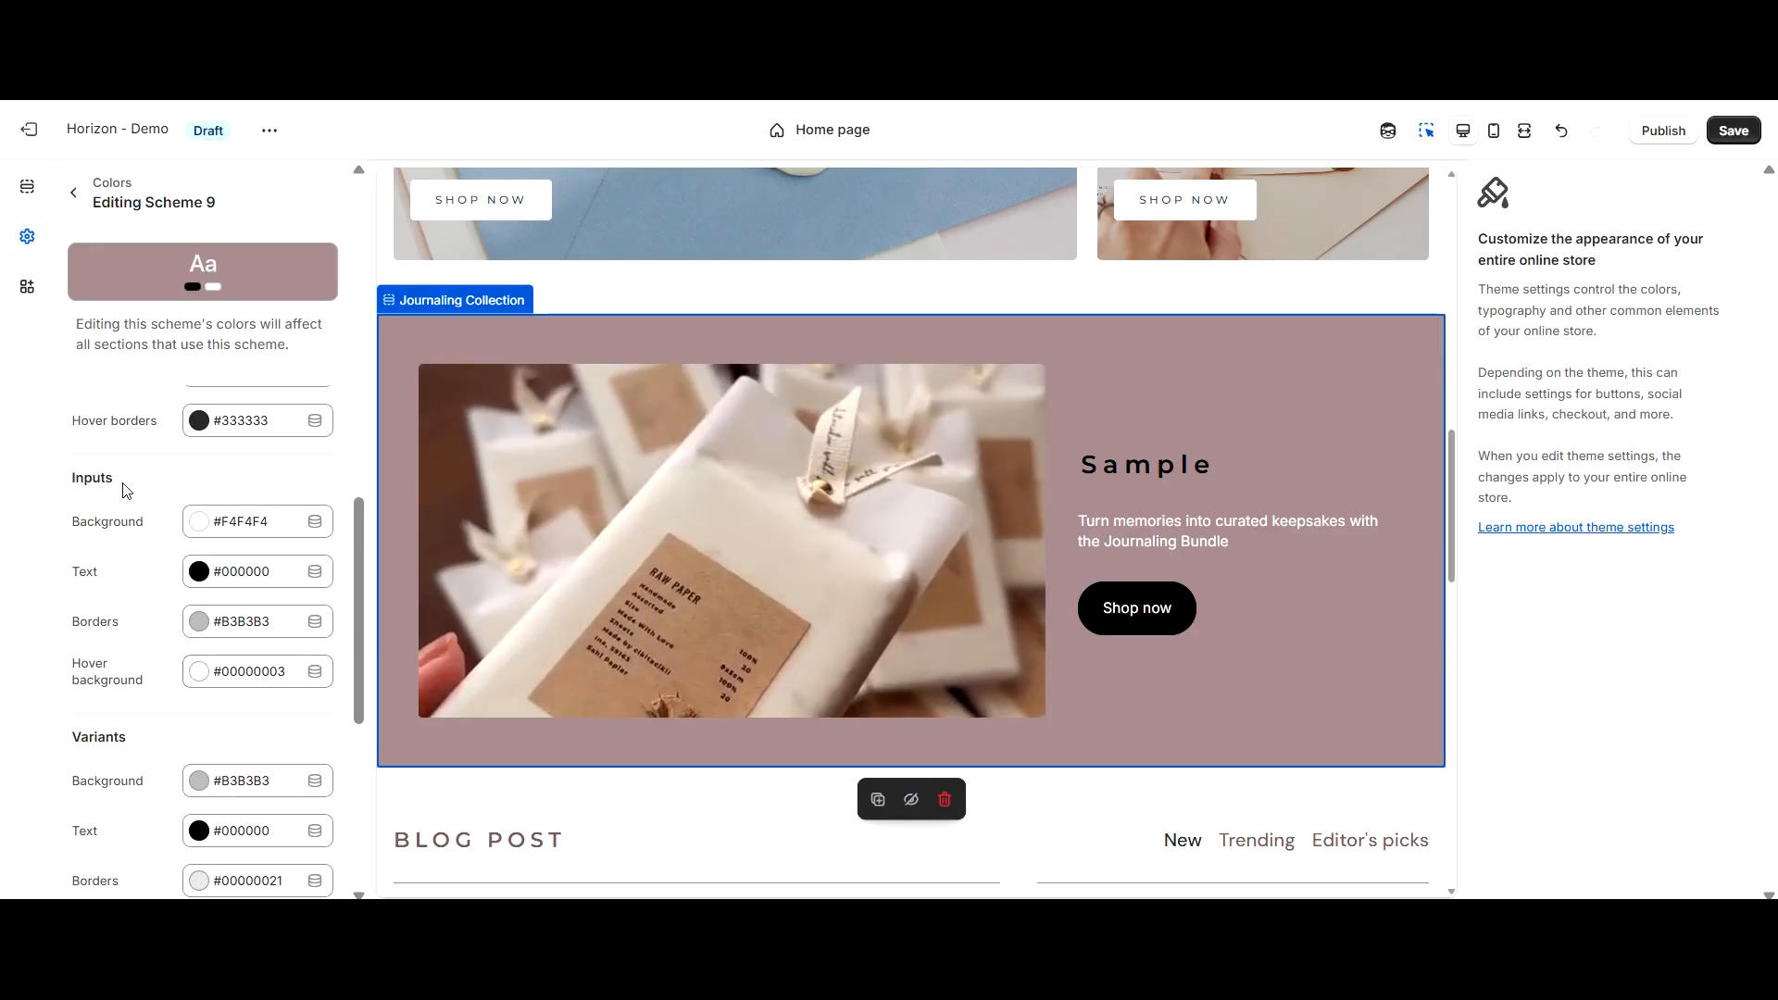
scroll(114, 630, "down", 5)
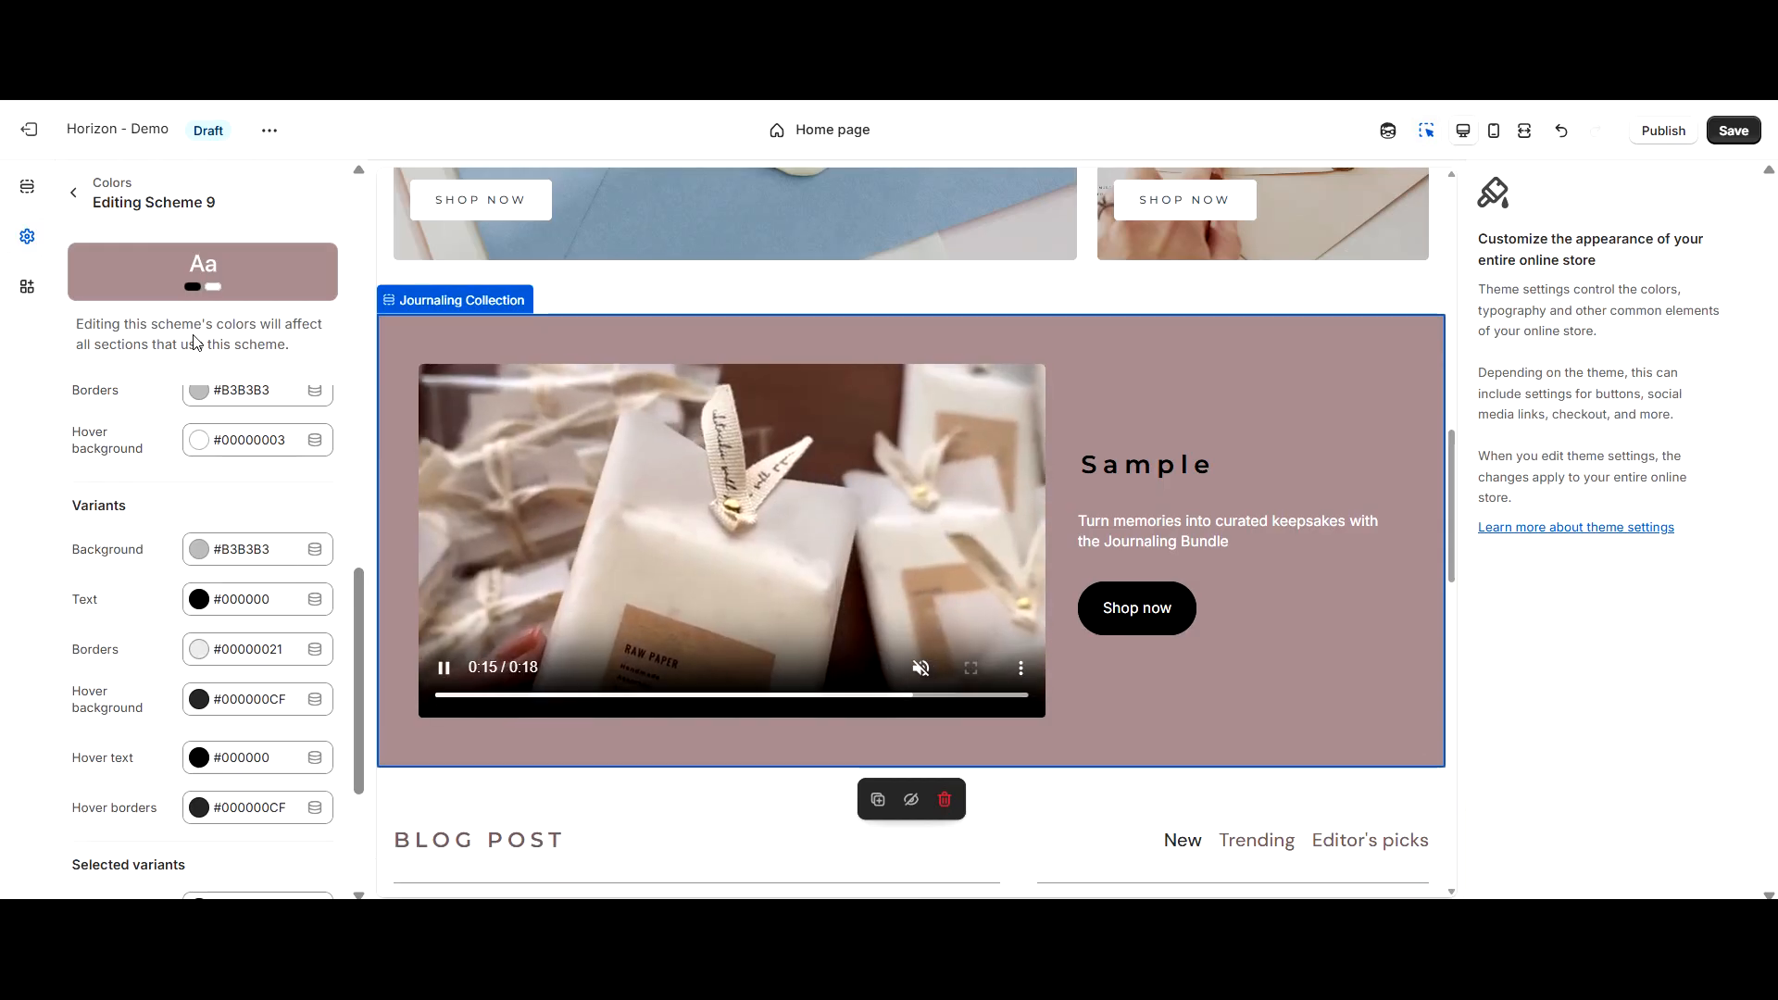
scroll(141, 520, "down", 2)
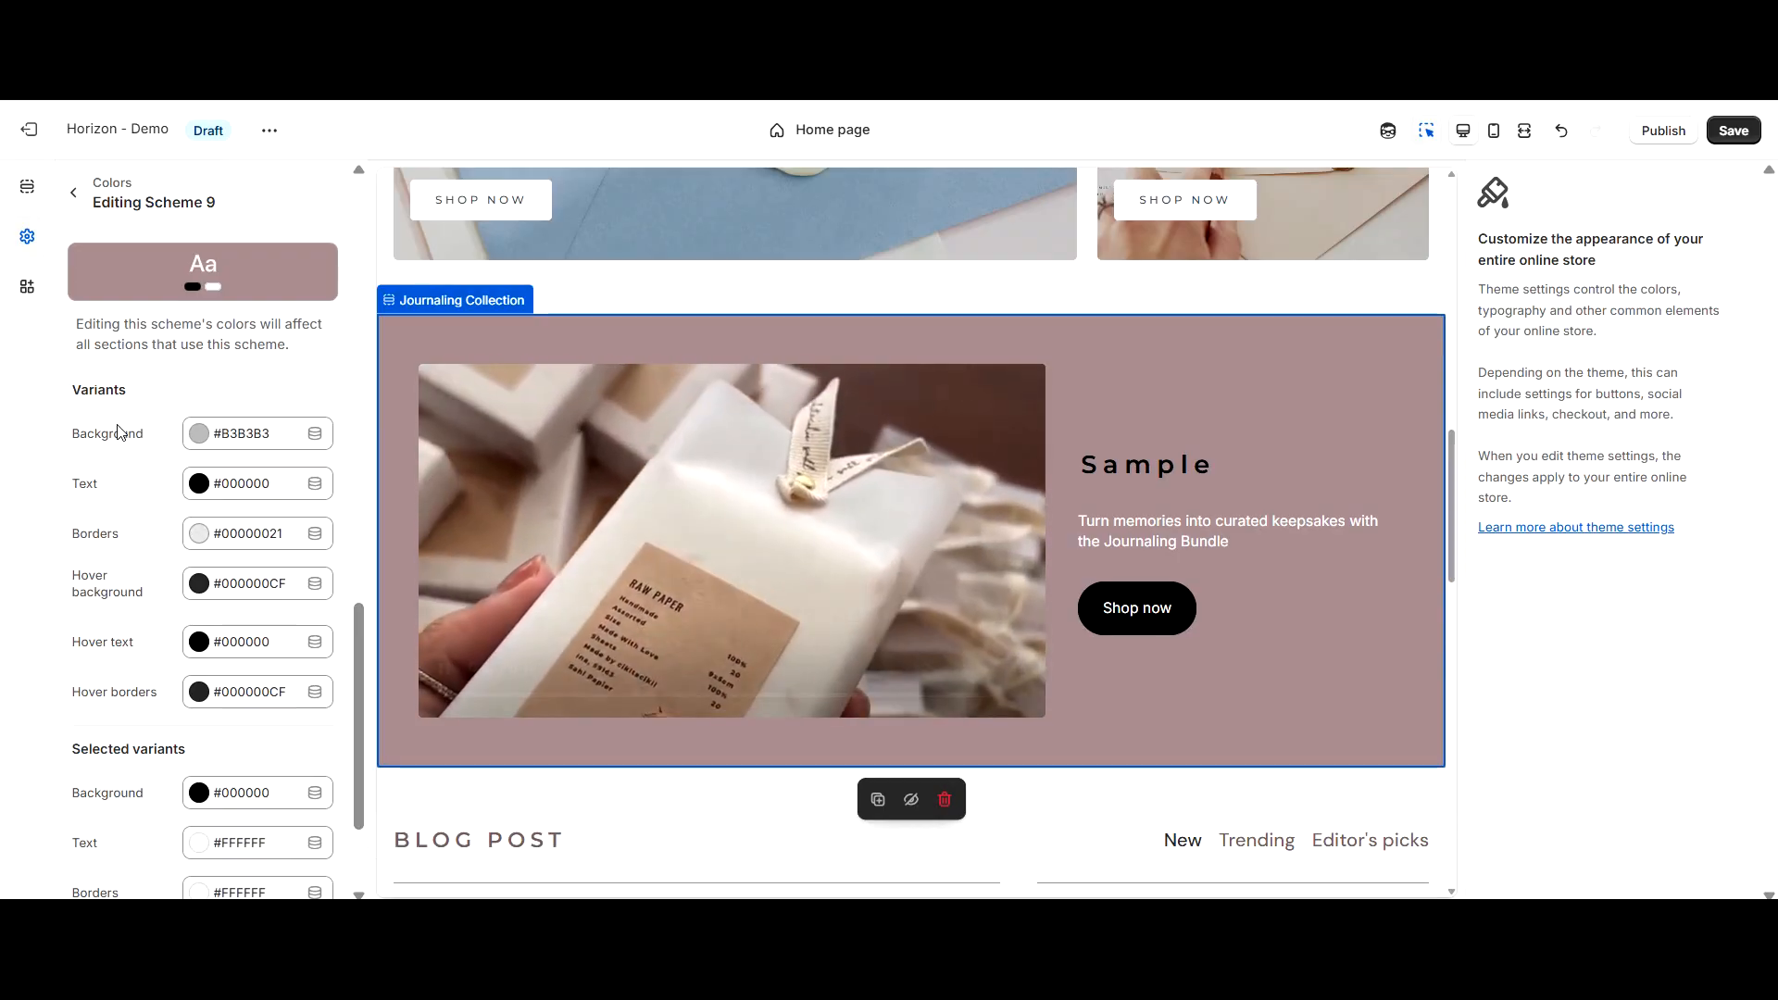
scroll(129, 441, "up", 1)
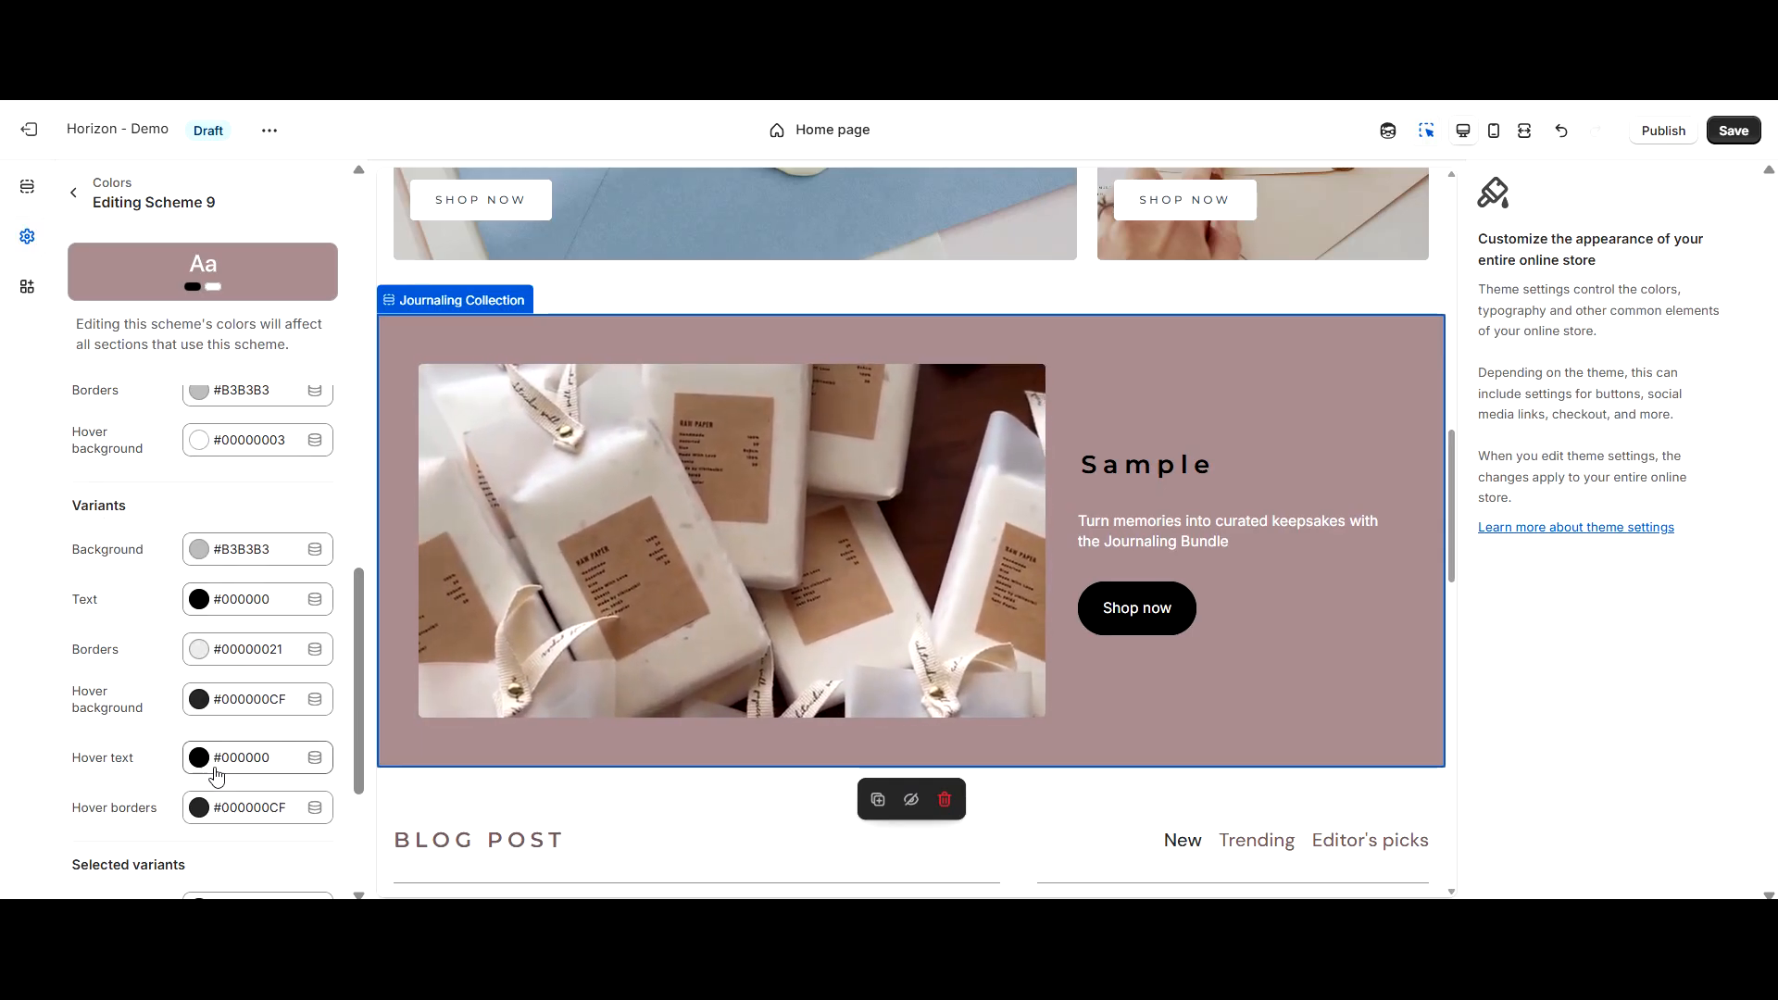
Review Scheme 9's Selected variants colors and compare them with the Sample Loop and Full Roll options on the washi tape product page
scroll(220, 806, "down", 2)
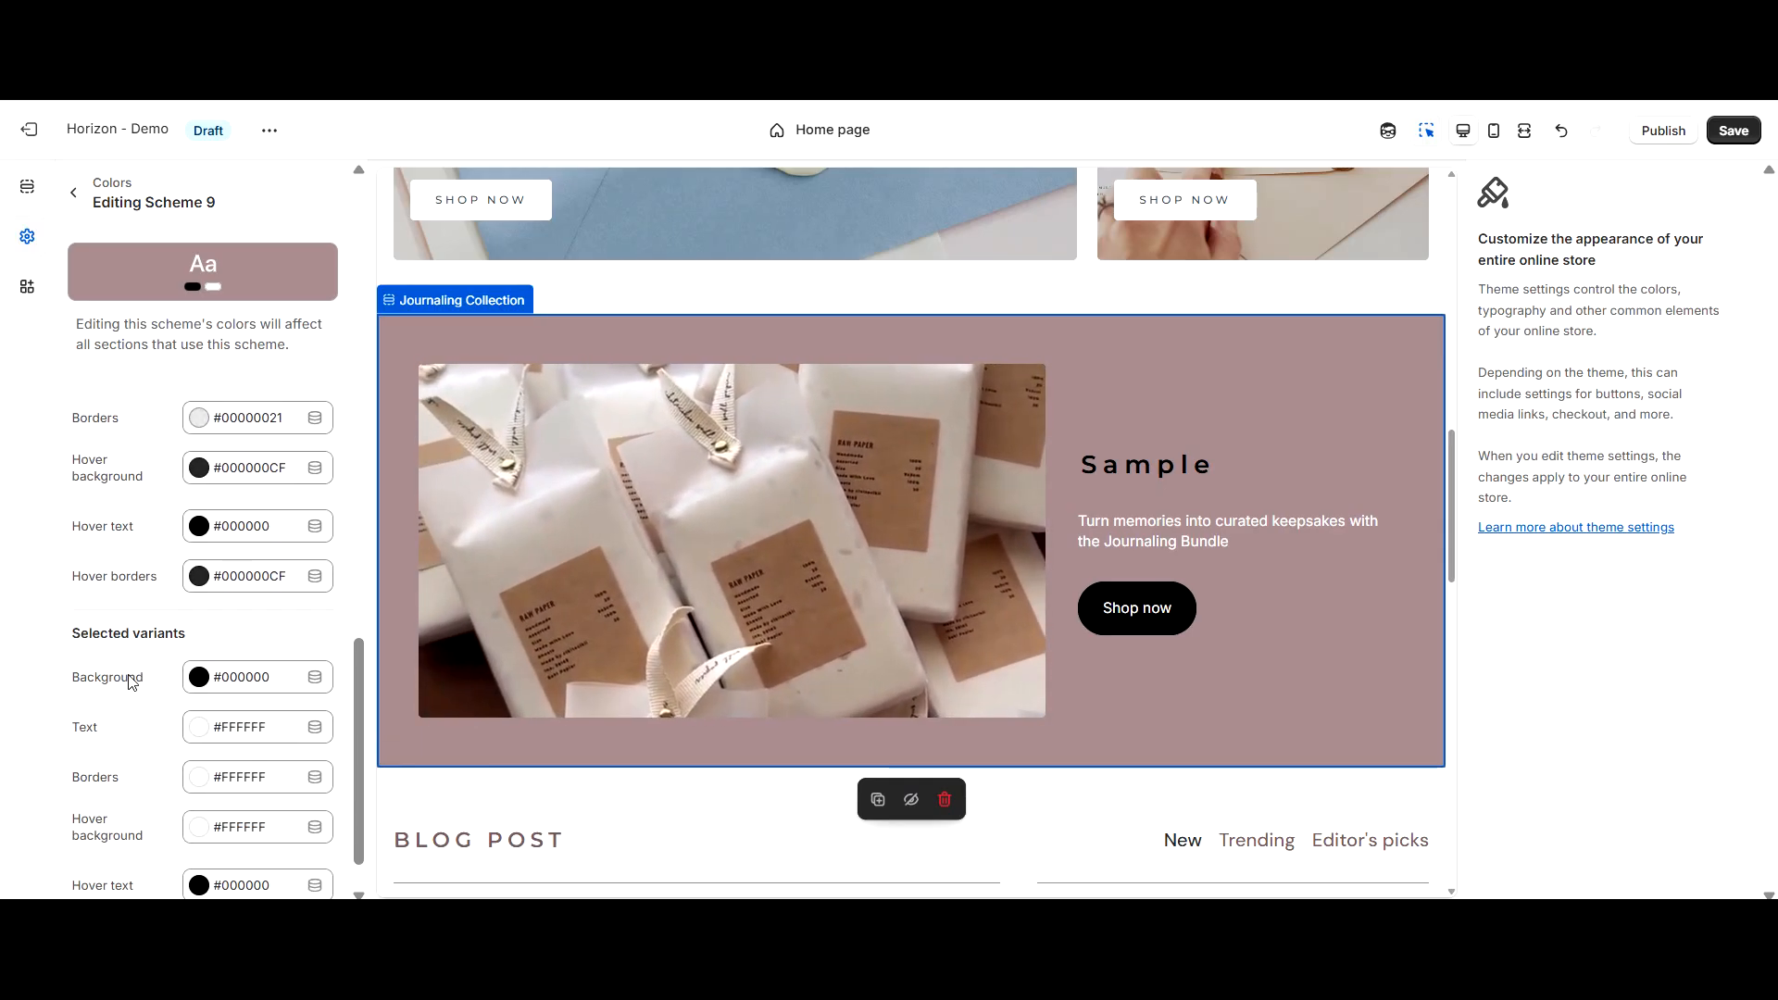
scroll(127, 671, "down", 2)
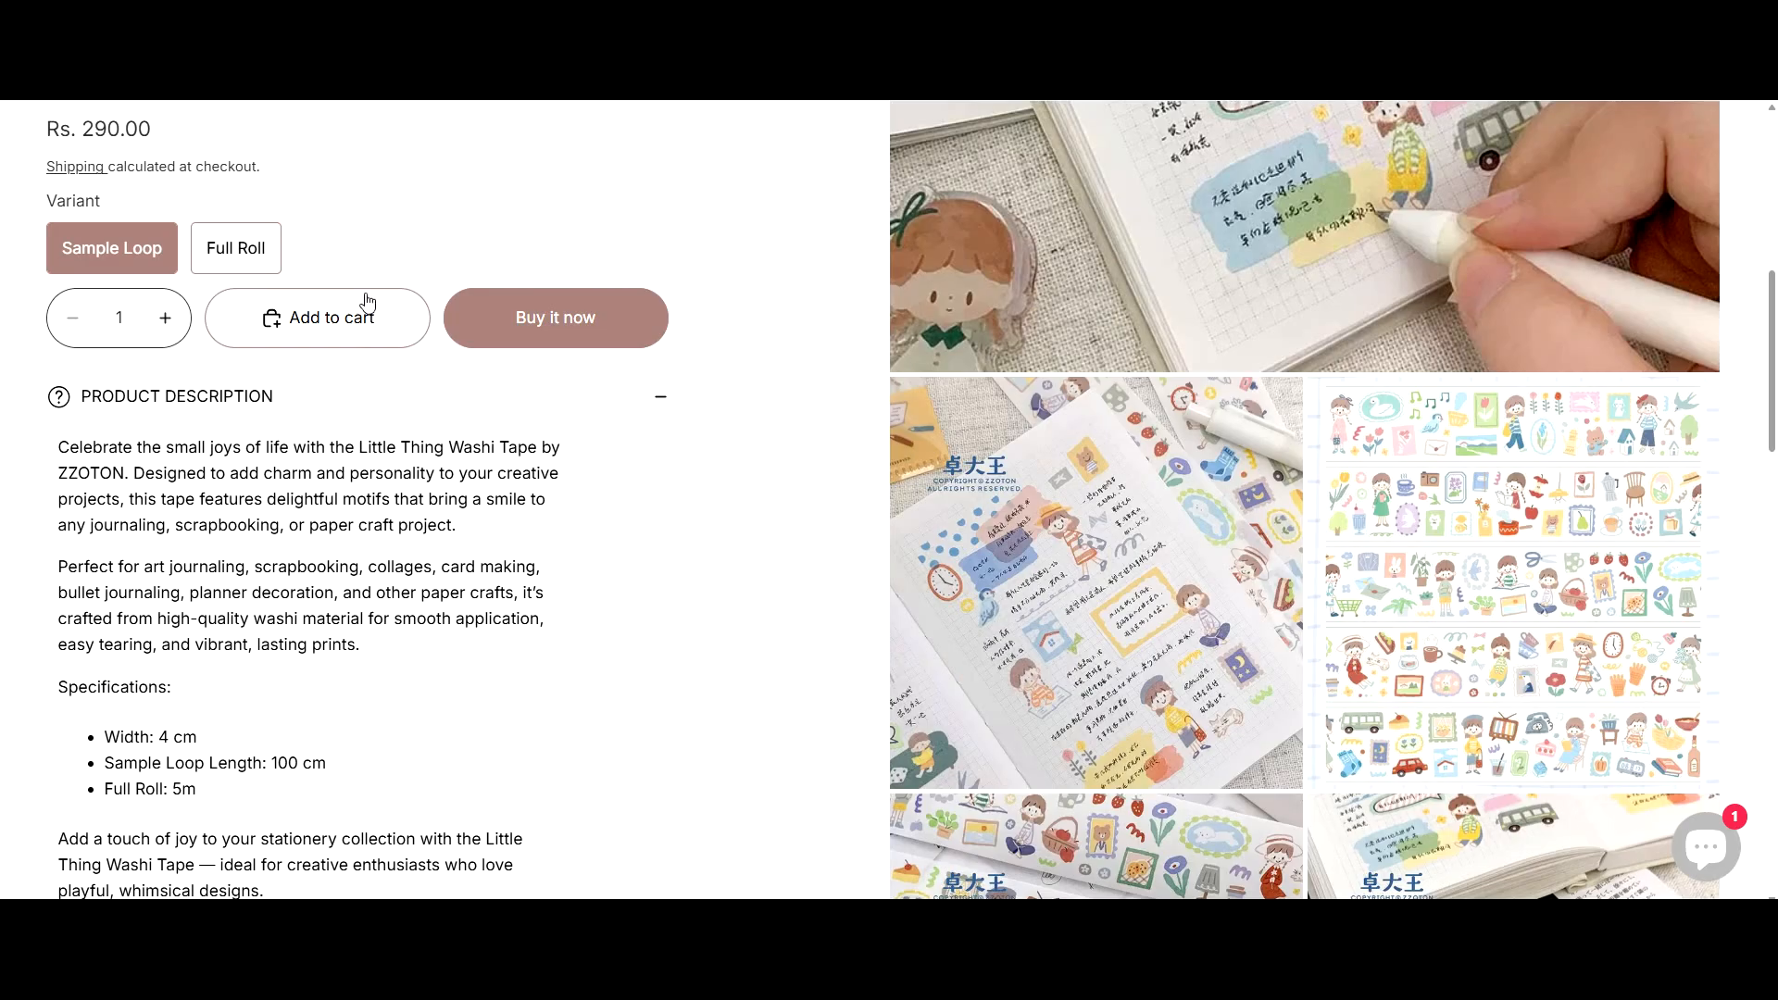
left_click(243, 271)
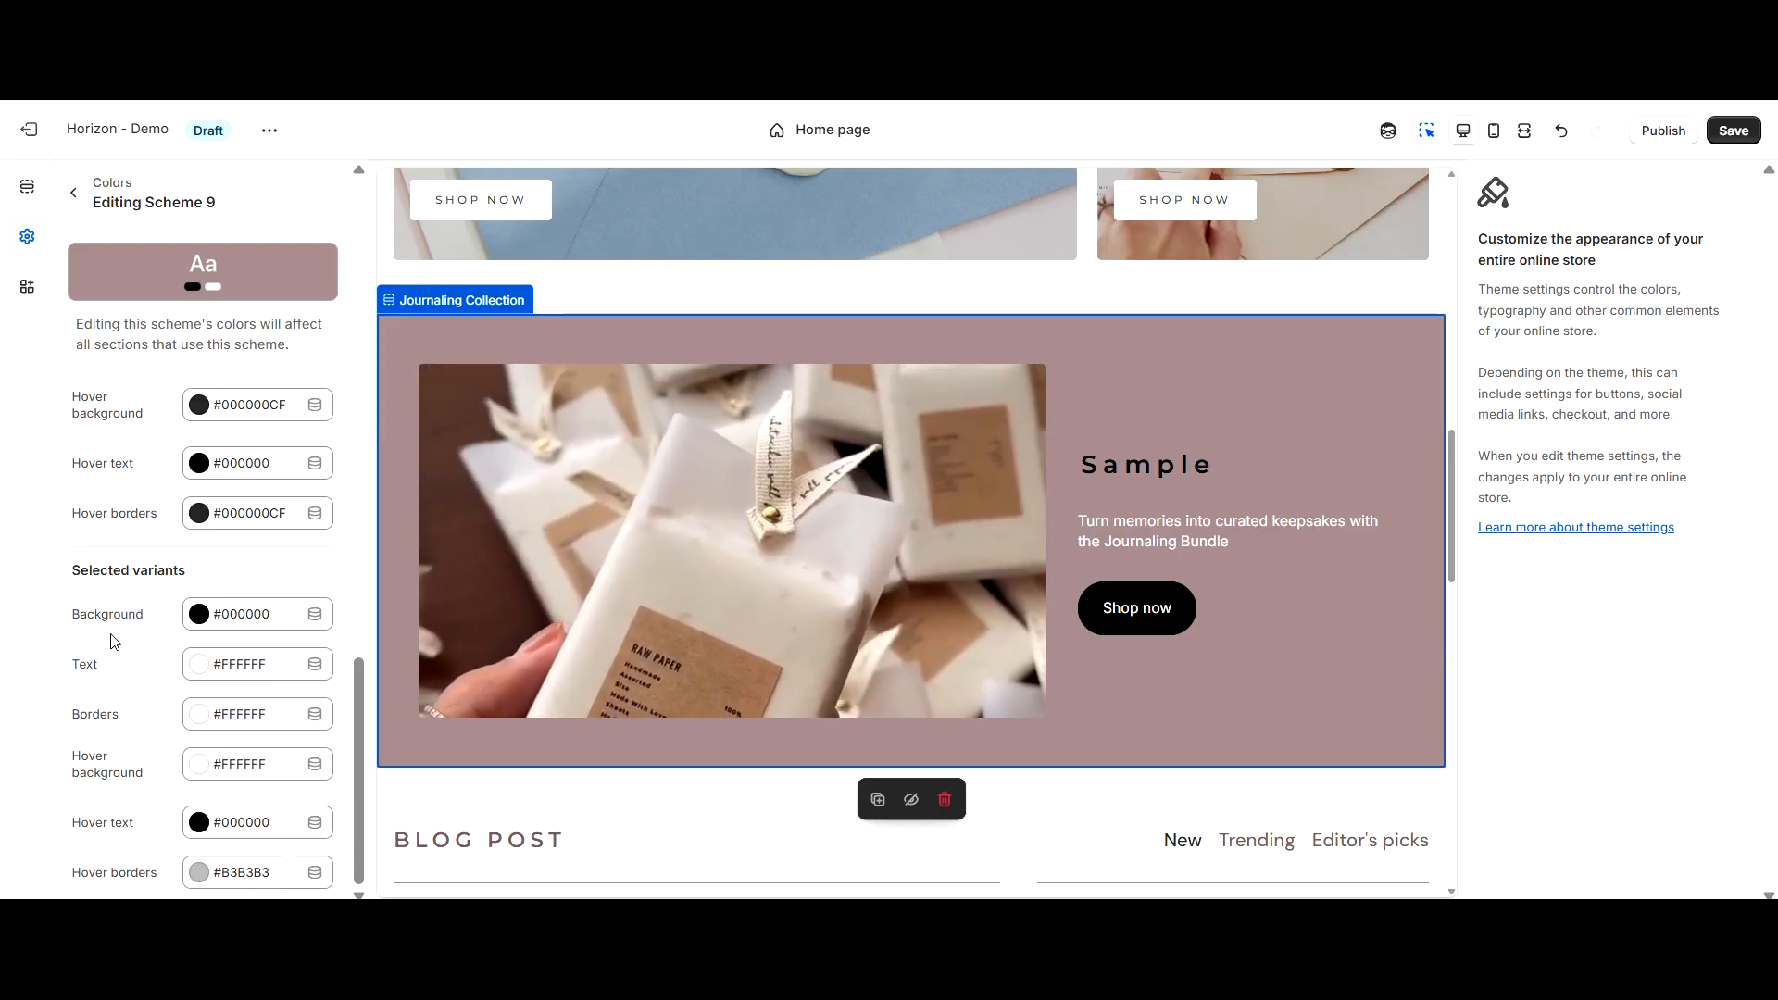
scroll(97, 630, "up", 15)
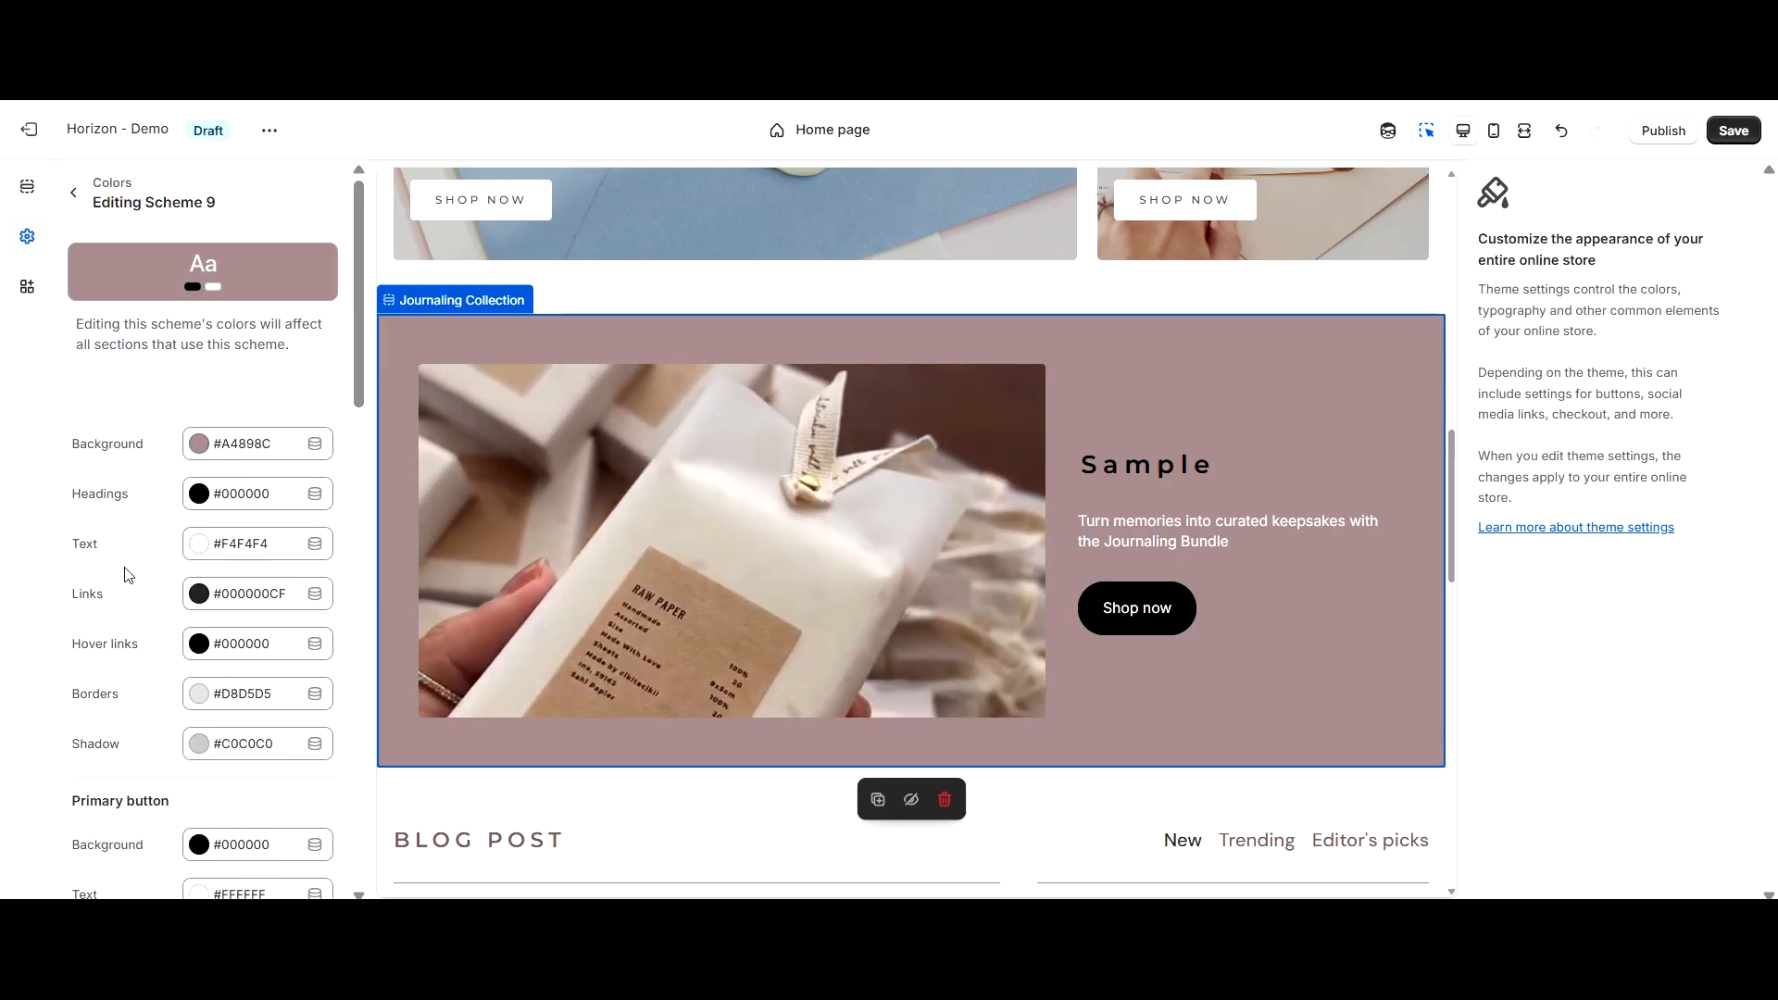
Leave the Scheme 9 settings and apply Scheme 1 to the Journaling Collection section
left_click(73, 193)
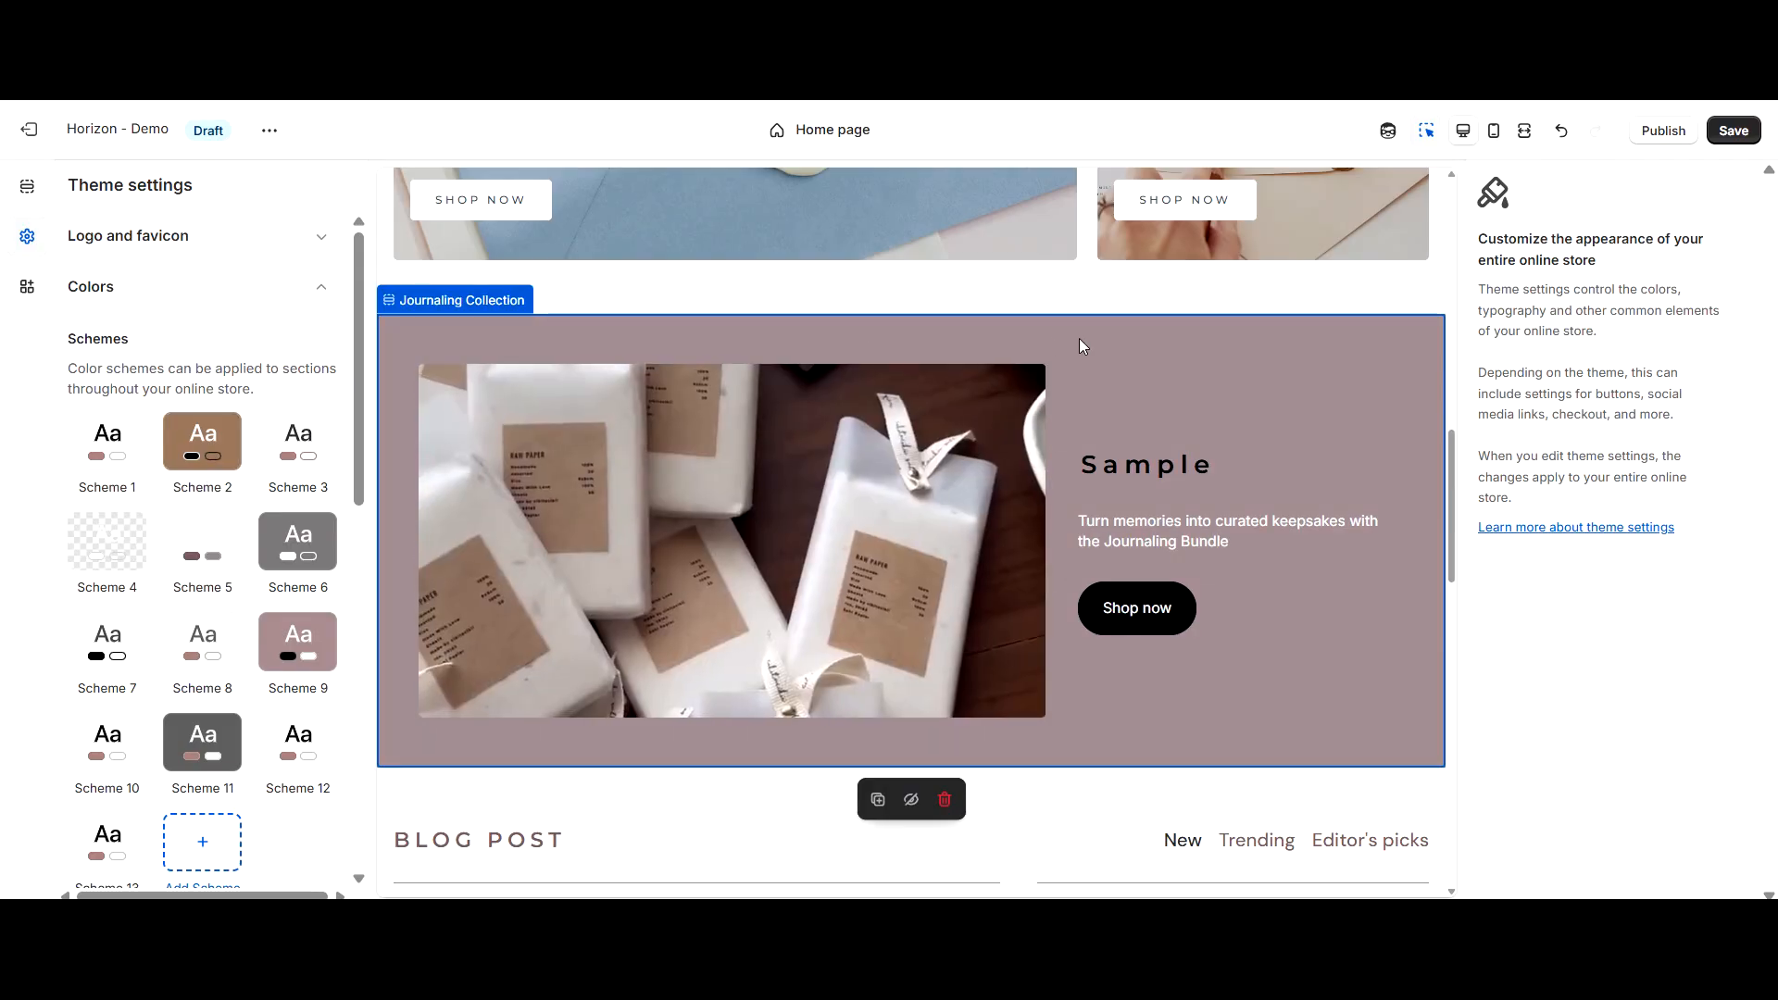
left_click(1080, 342)
left_click(1725, 759)
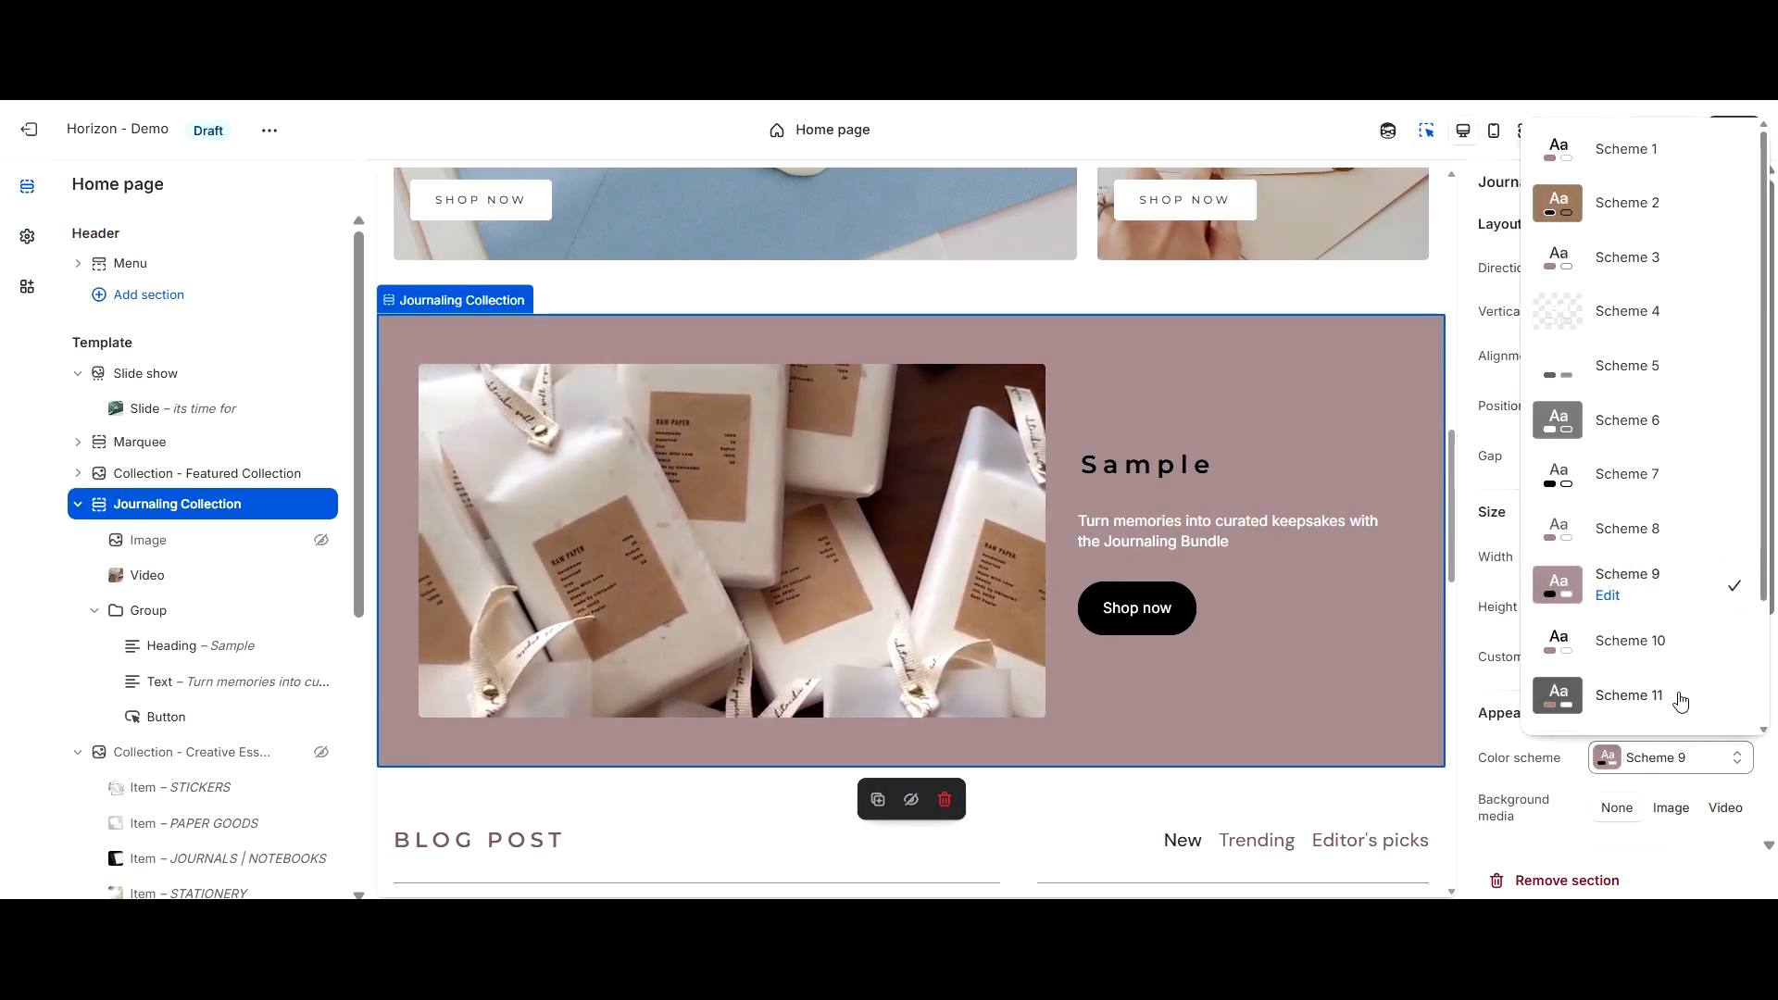
left_click(1605, 163)
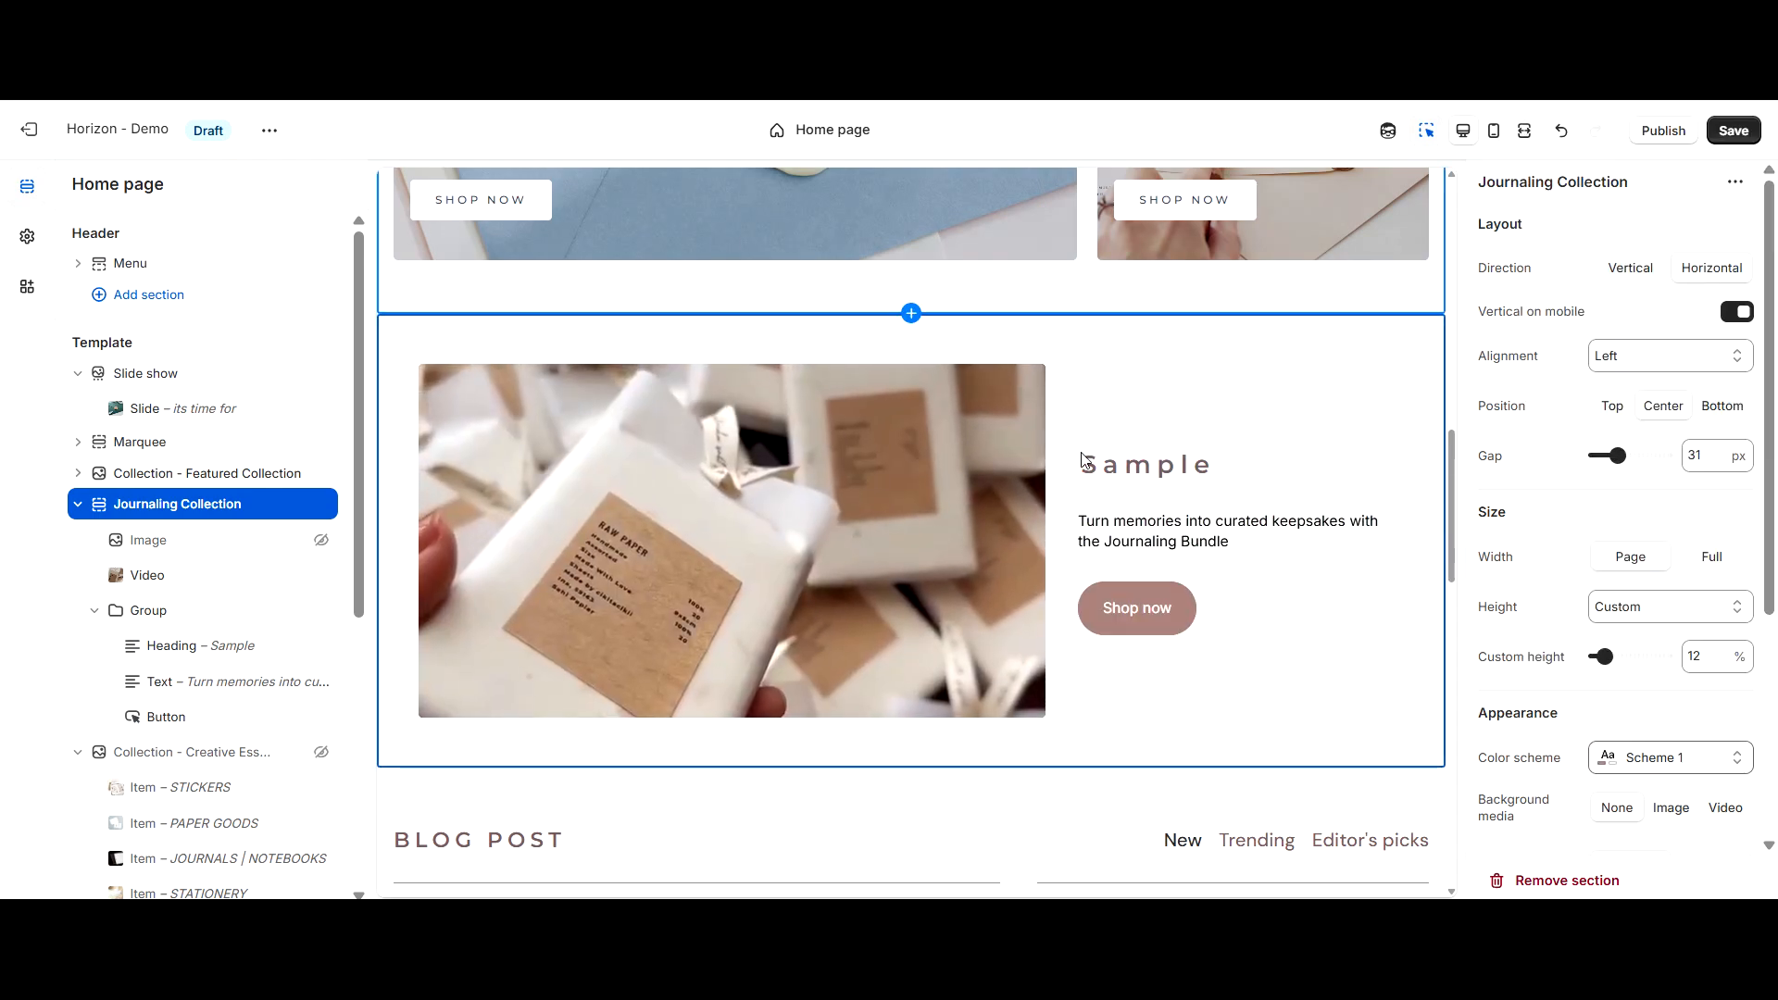
View Scheme 1's colors through the Journaling Collection section's color scheme setting, and close the scheme editor
left_click(1627, 767)
left_click(1498, 251)
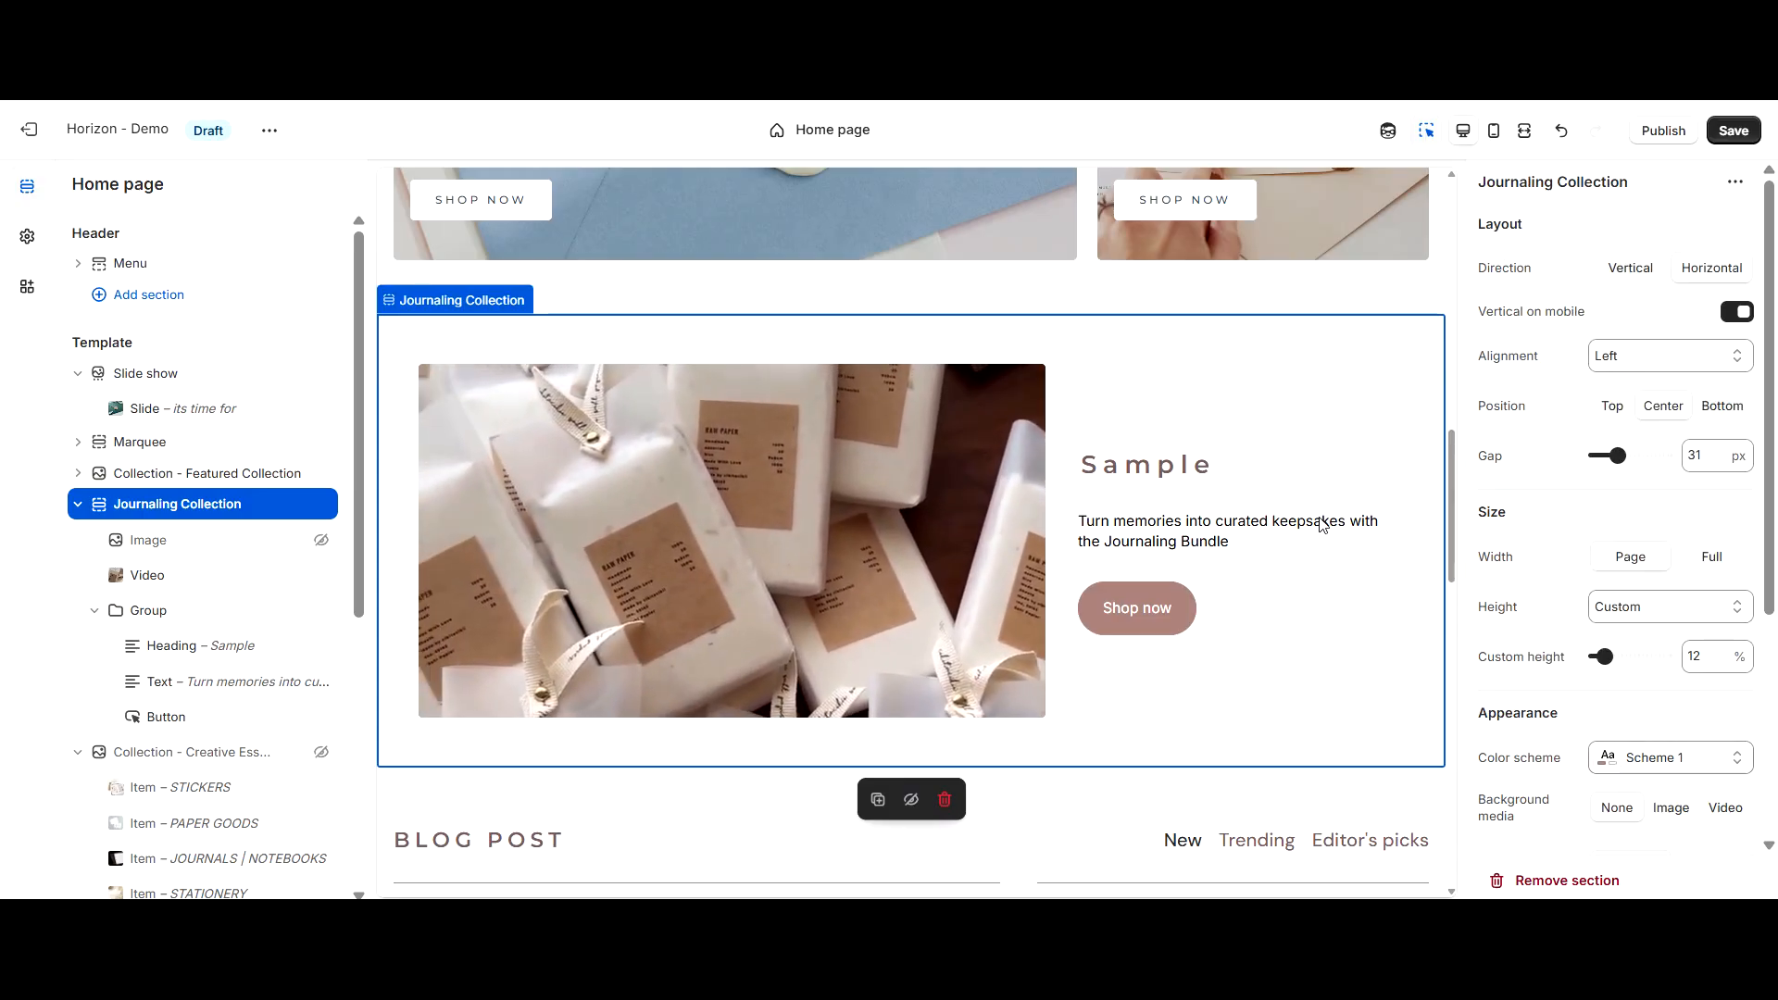
left_click(1624, 760)
left_click(1608, 163)
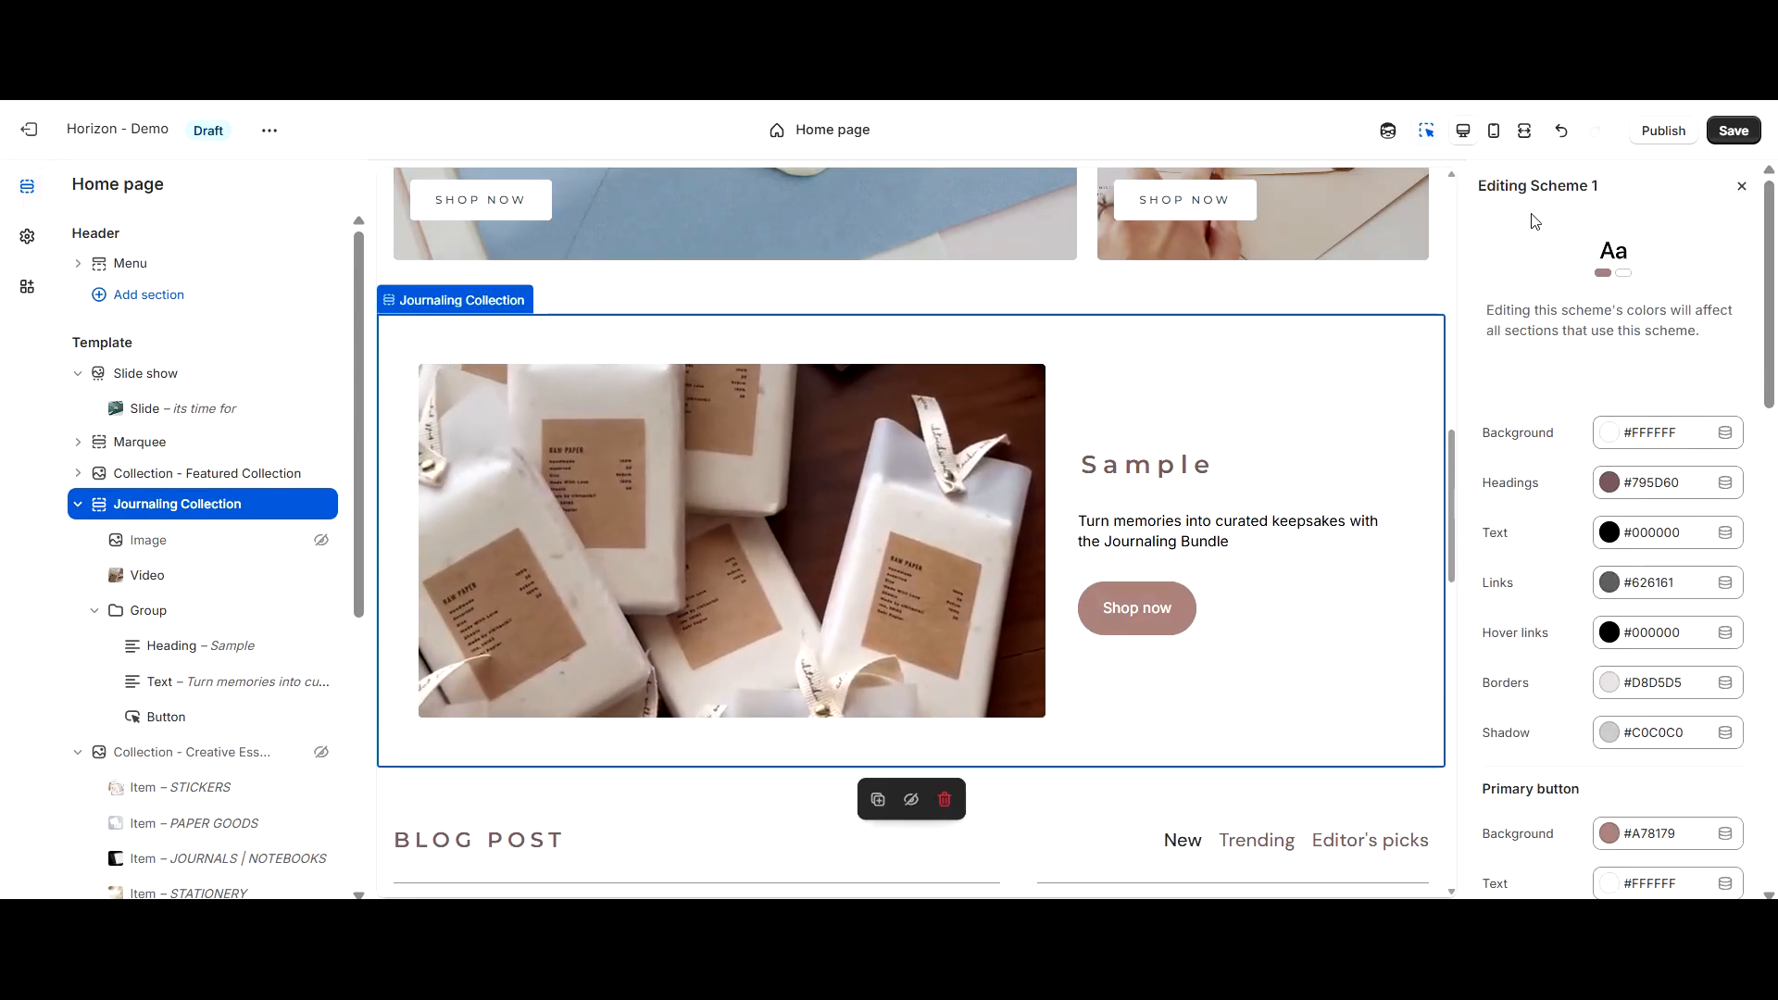
left_click(1741, 186)
Set Scheme 1's background color to the recently used green #00C776 in the theme settings, and return to the scheme list
left_click(28, 238)
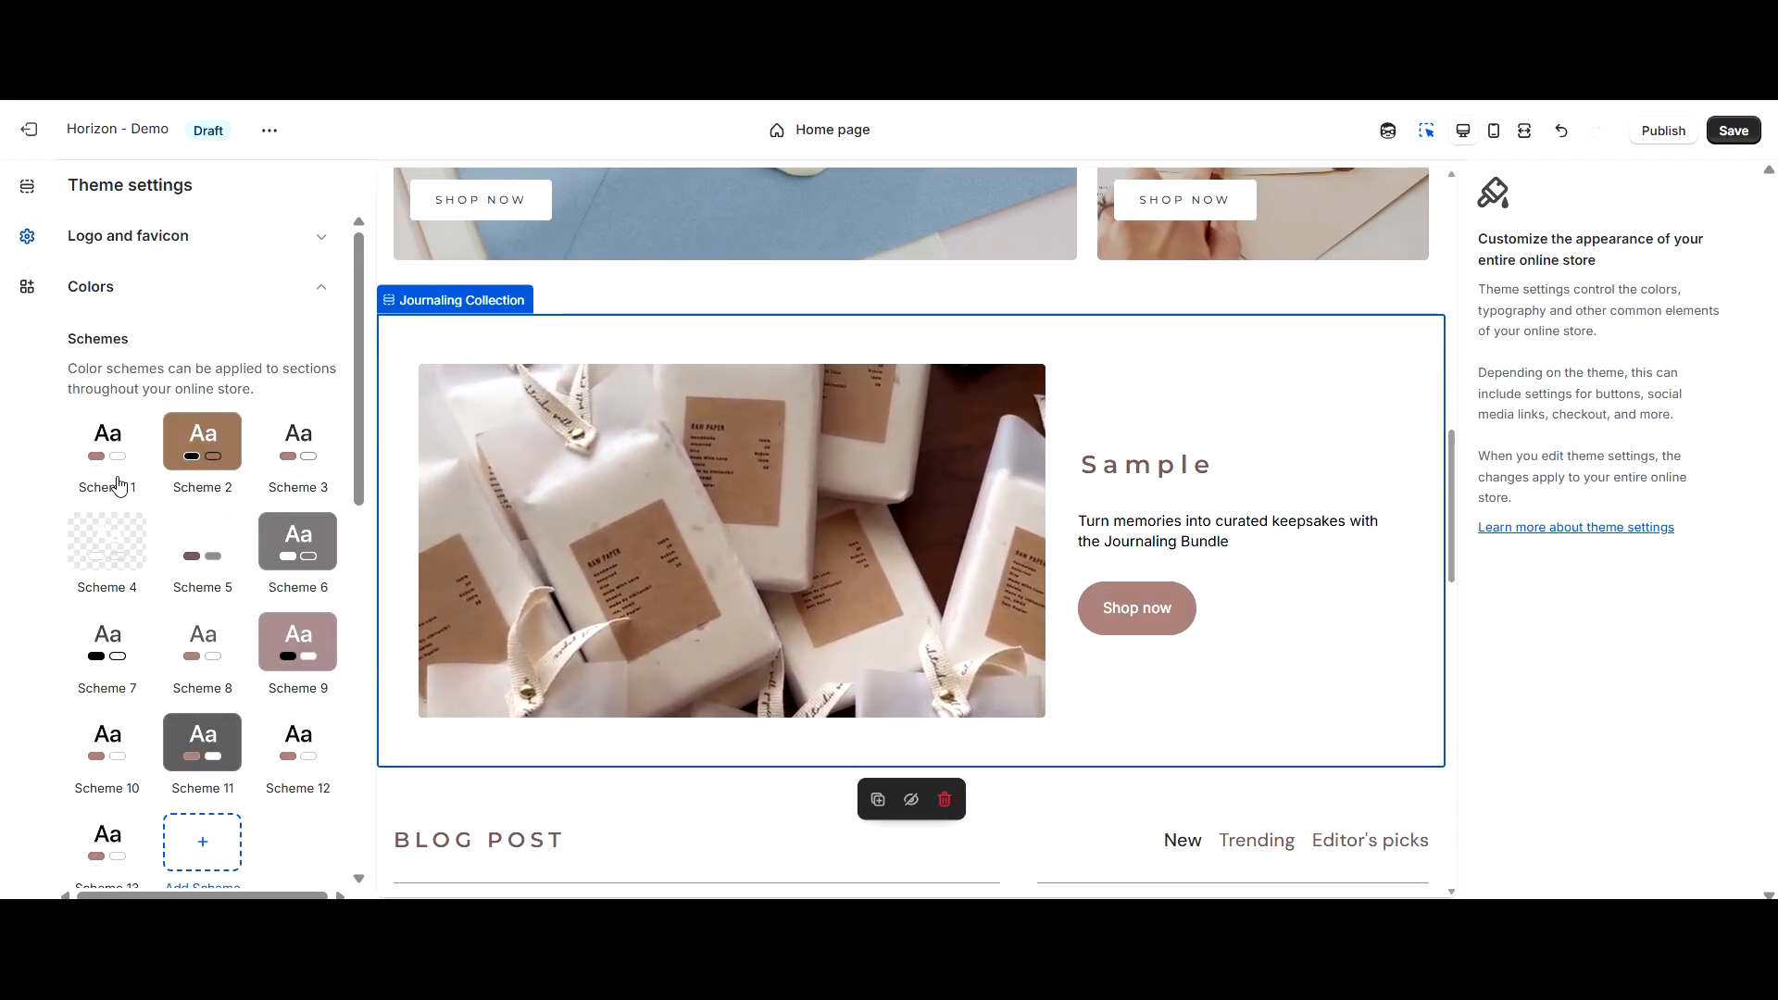
left_click(104, 451)
left_click(193, 453)
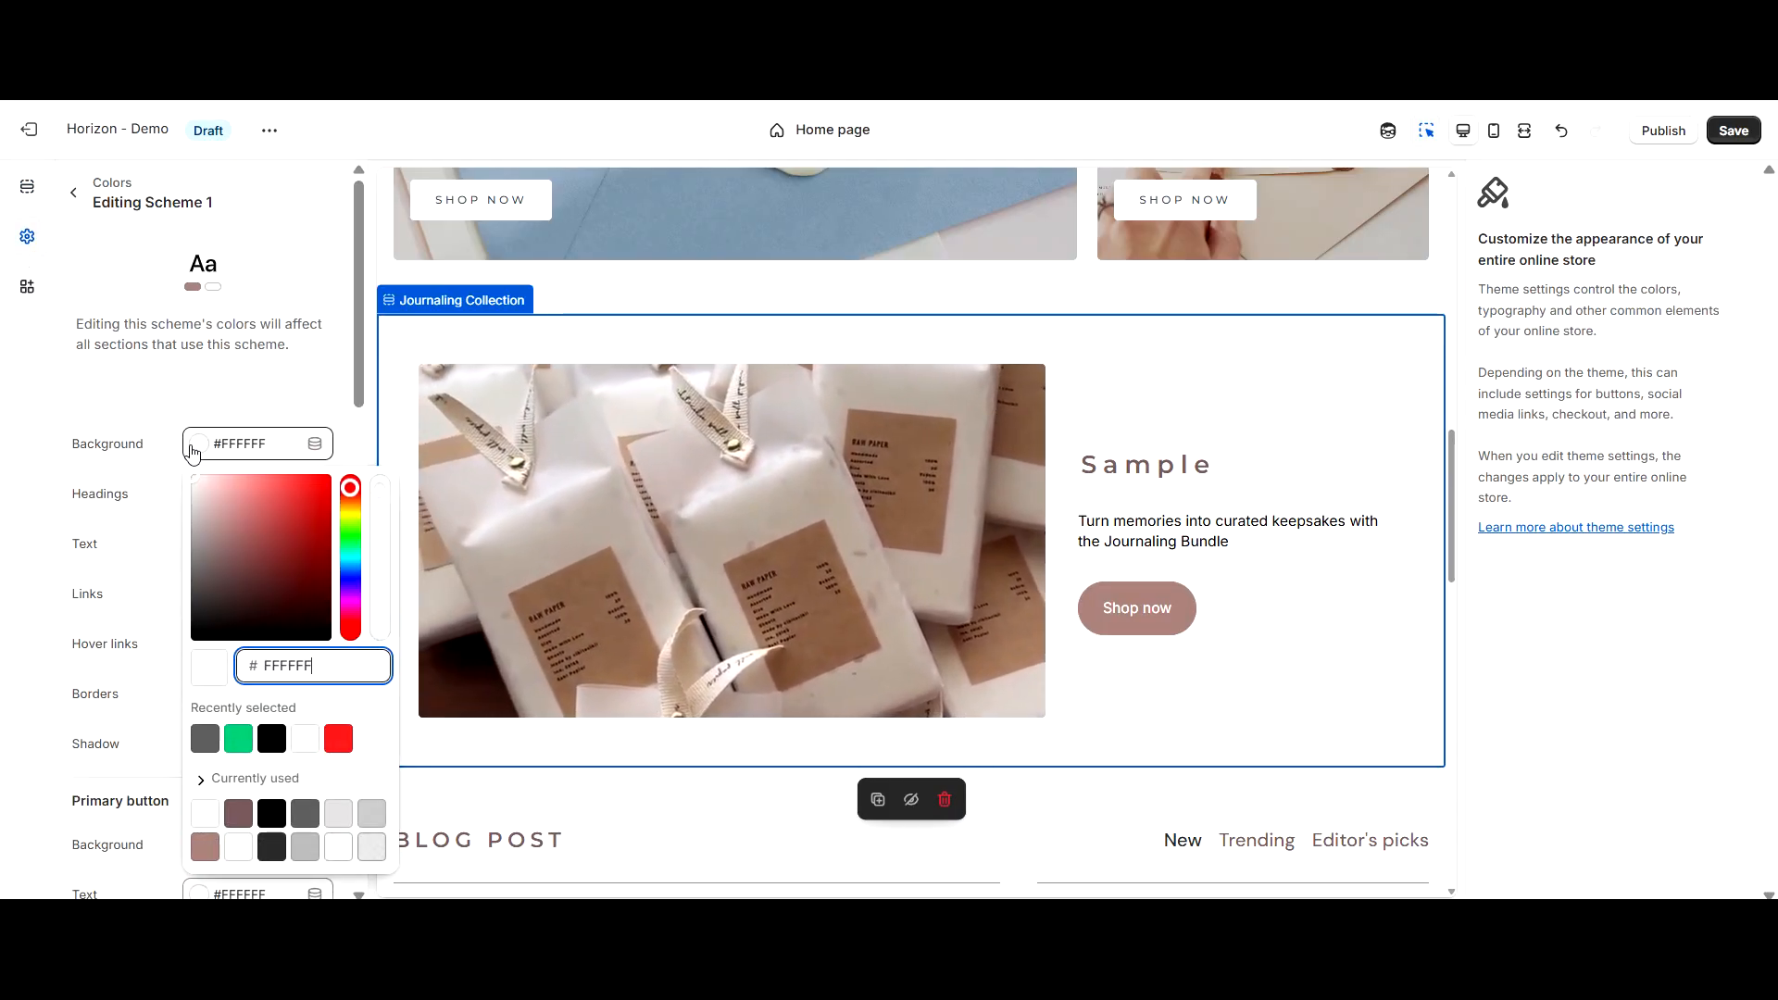
left_click(238, 738)
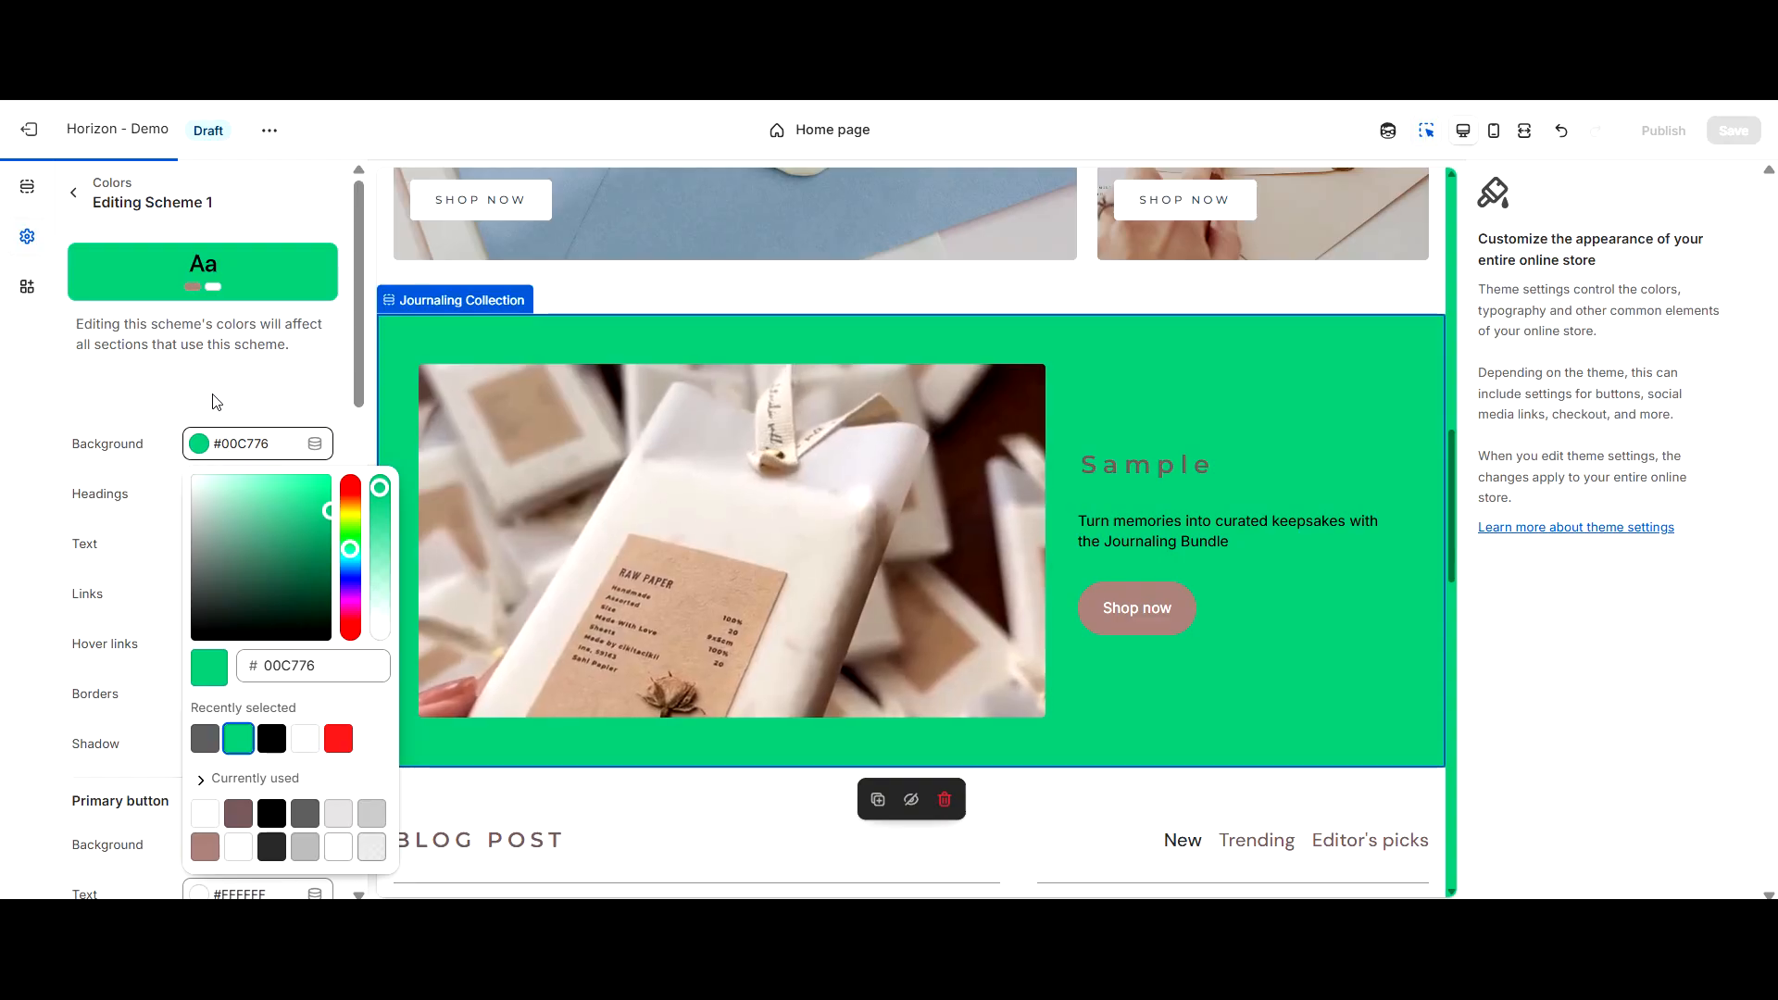
left_click(147, 296)
left_click(75, 198)
Try Scheme 2 on the Journaling Collection section and replace it with Scheme 3
scroll(1153, 377, "up", 2)
scroll(1155, 377, "down", 2)
left_click(1216, 386)
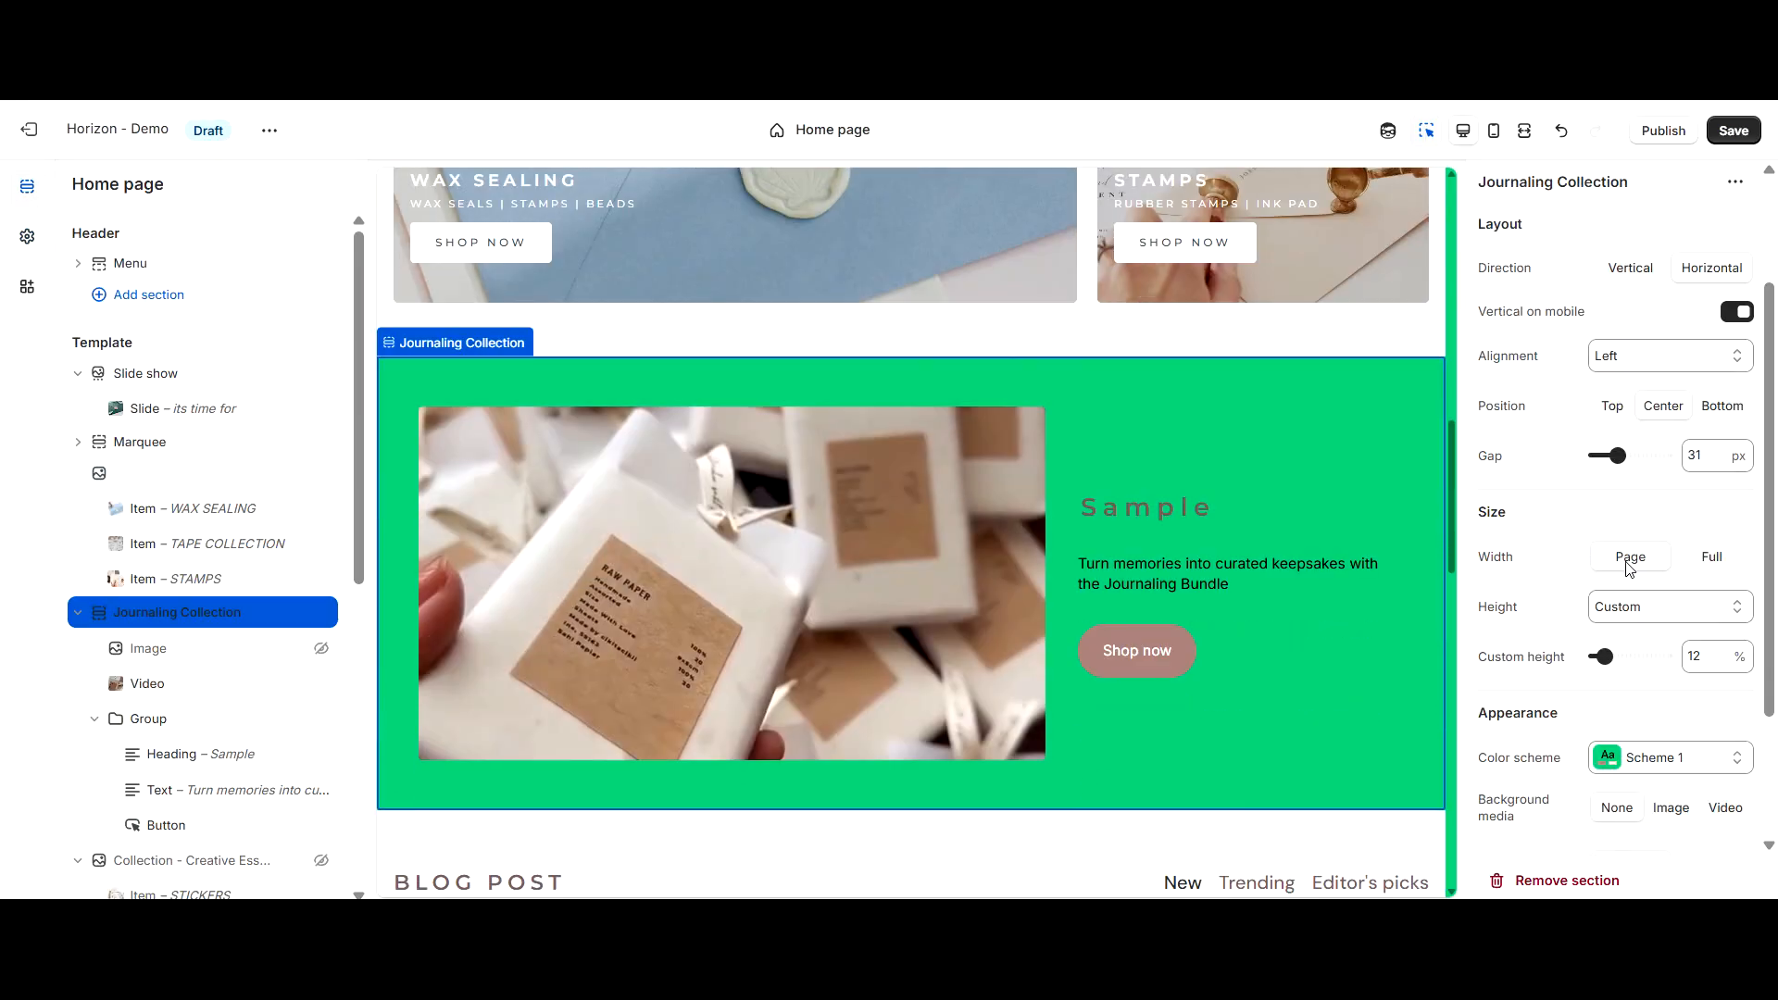
scroll(1621, 575, "down", 2)
left_click(1672, 593)
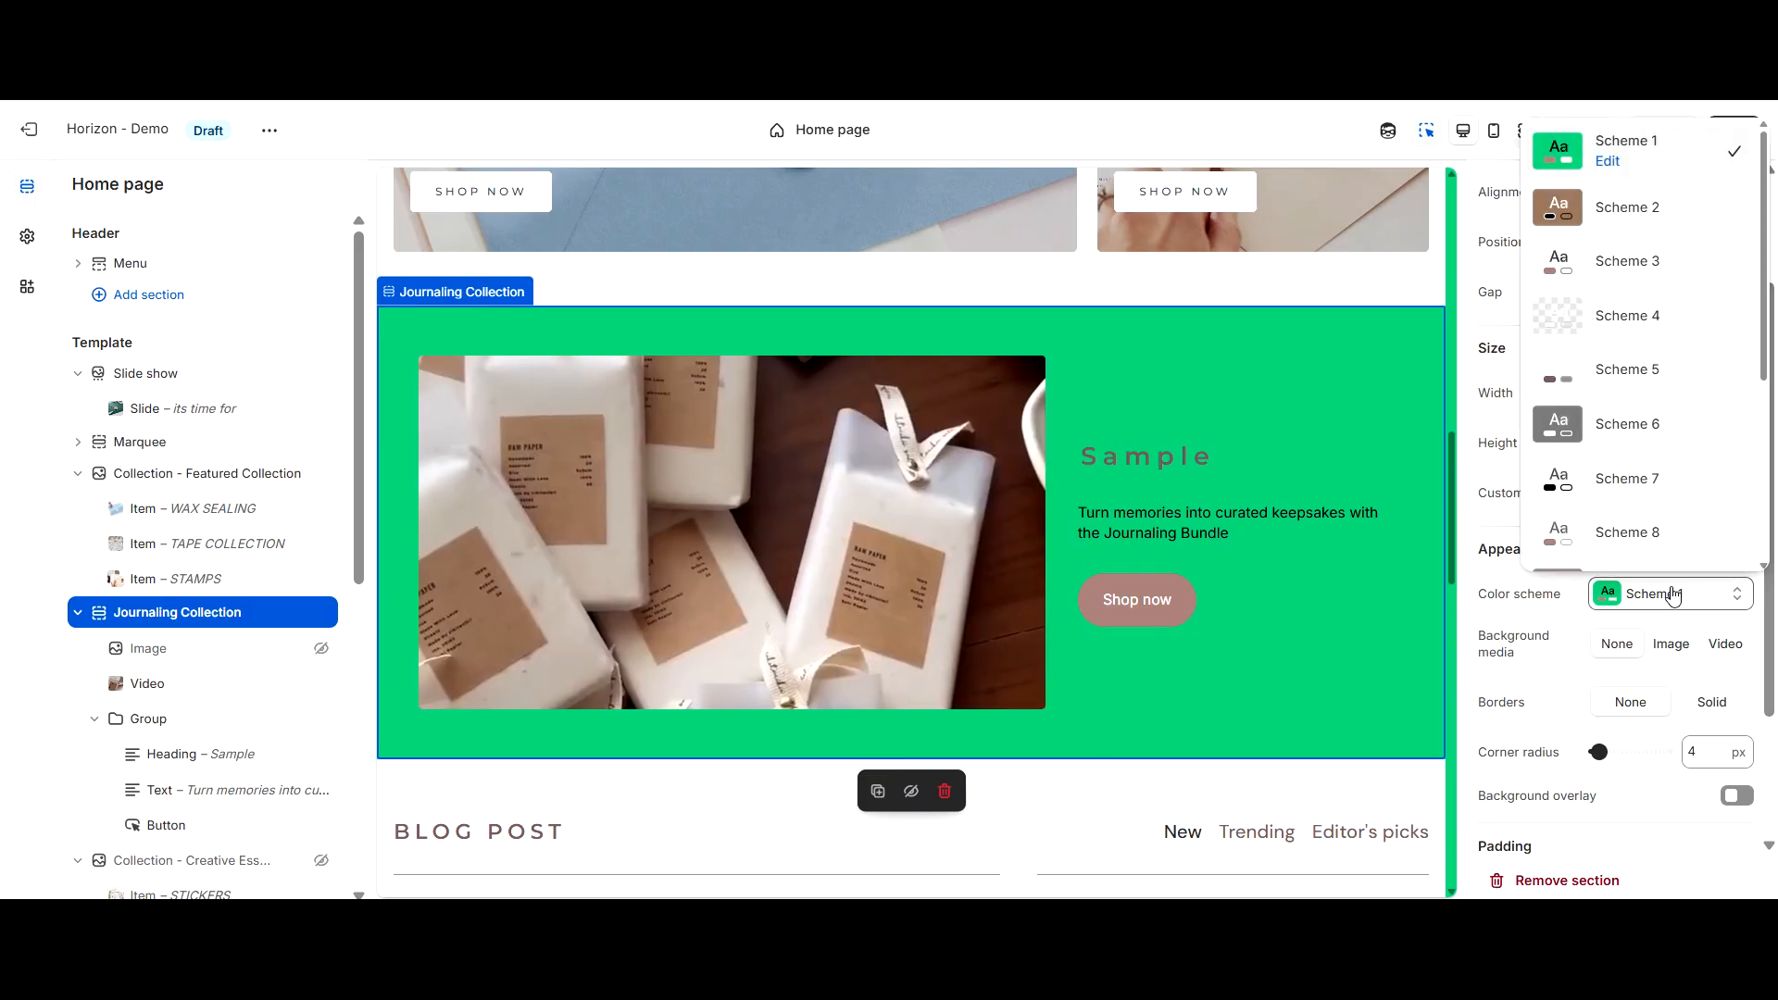
left_click(1616, 211)
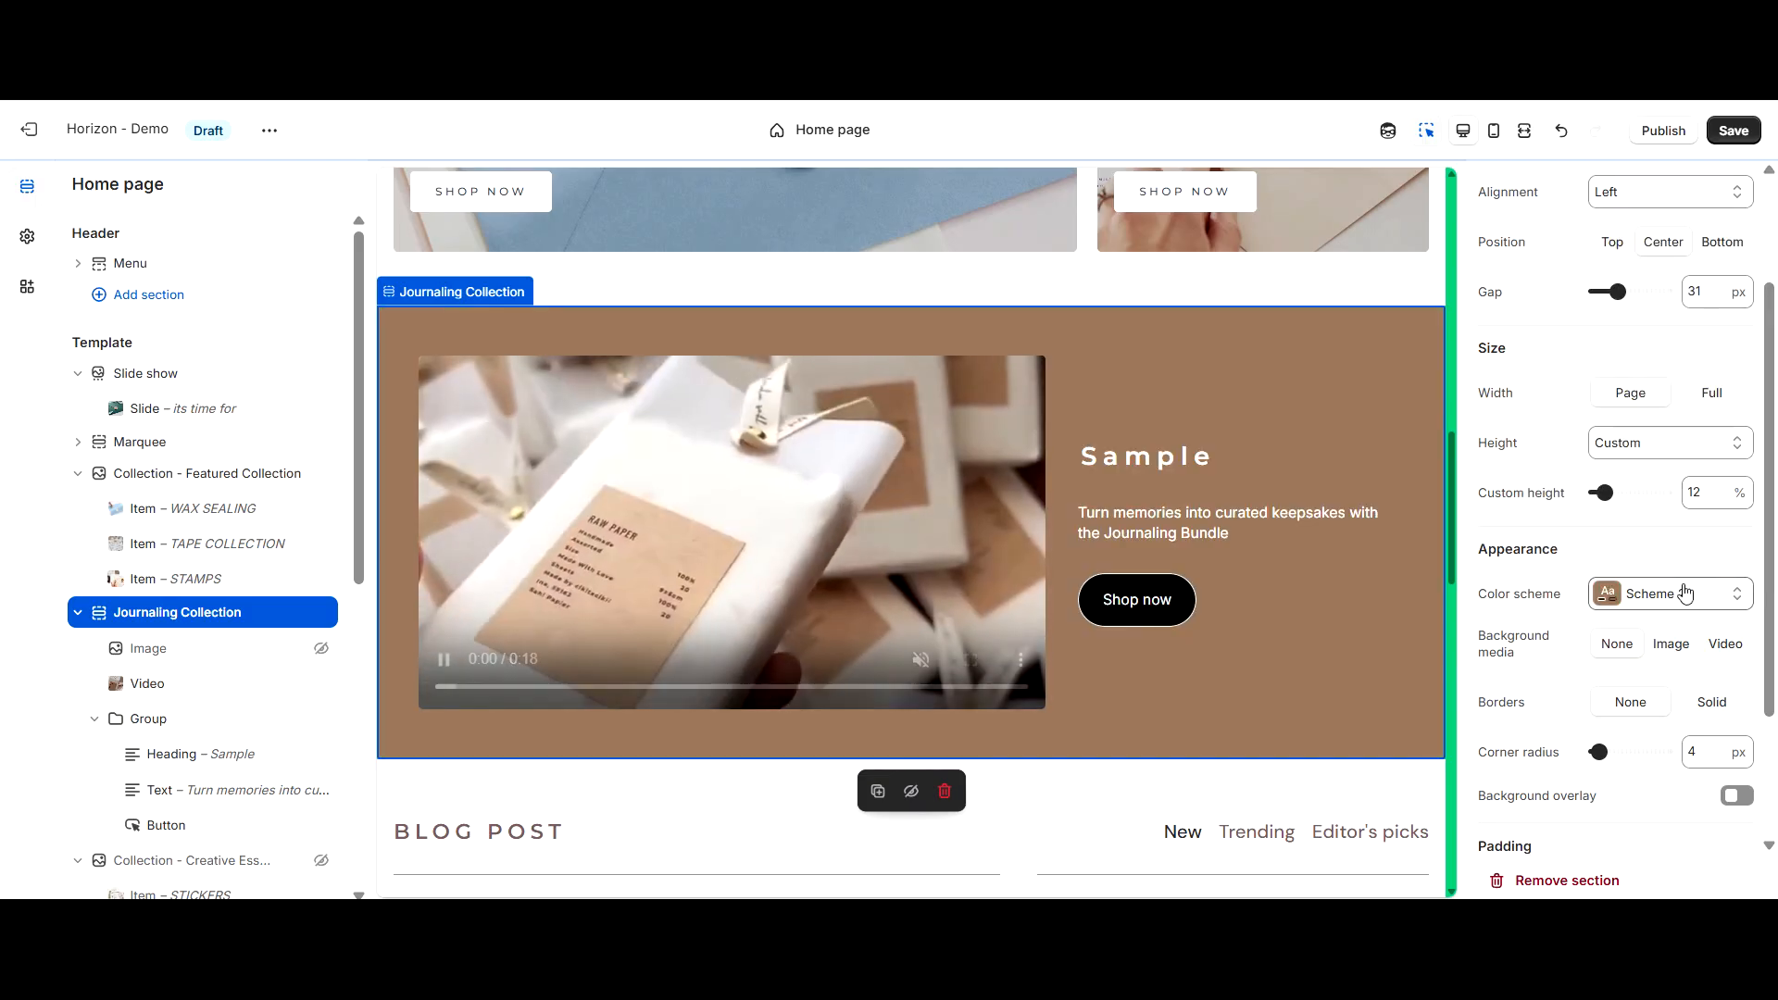
left_click(1664, 600)
left_click(1627, 263)
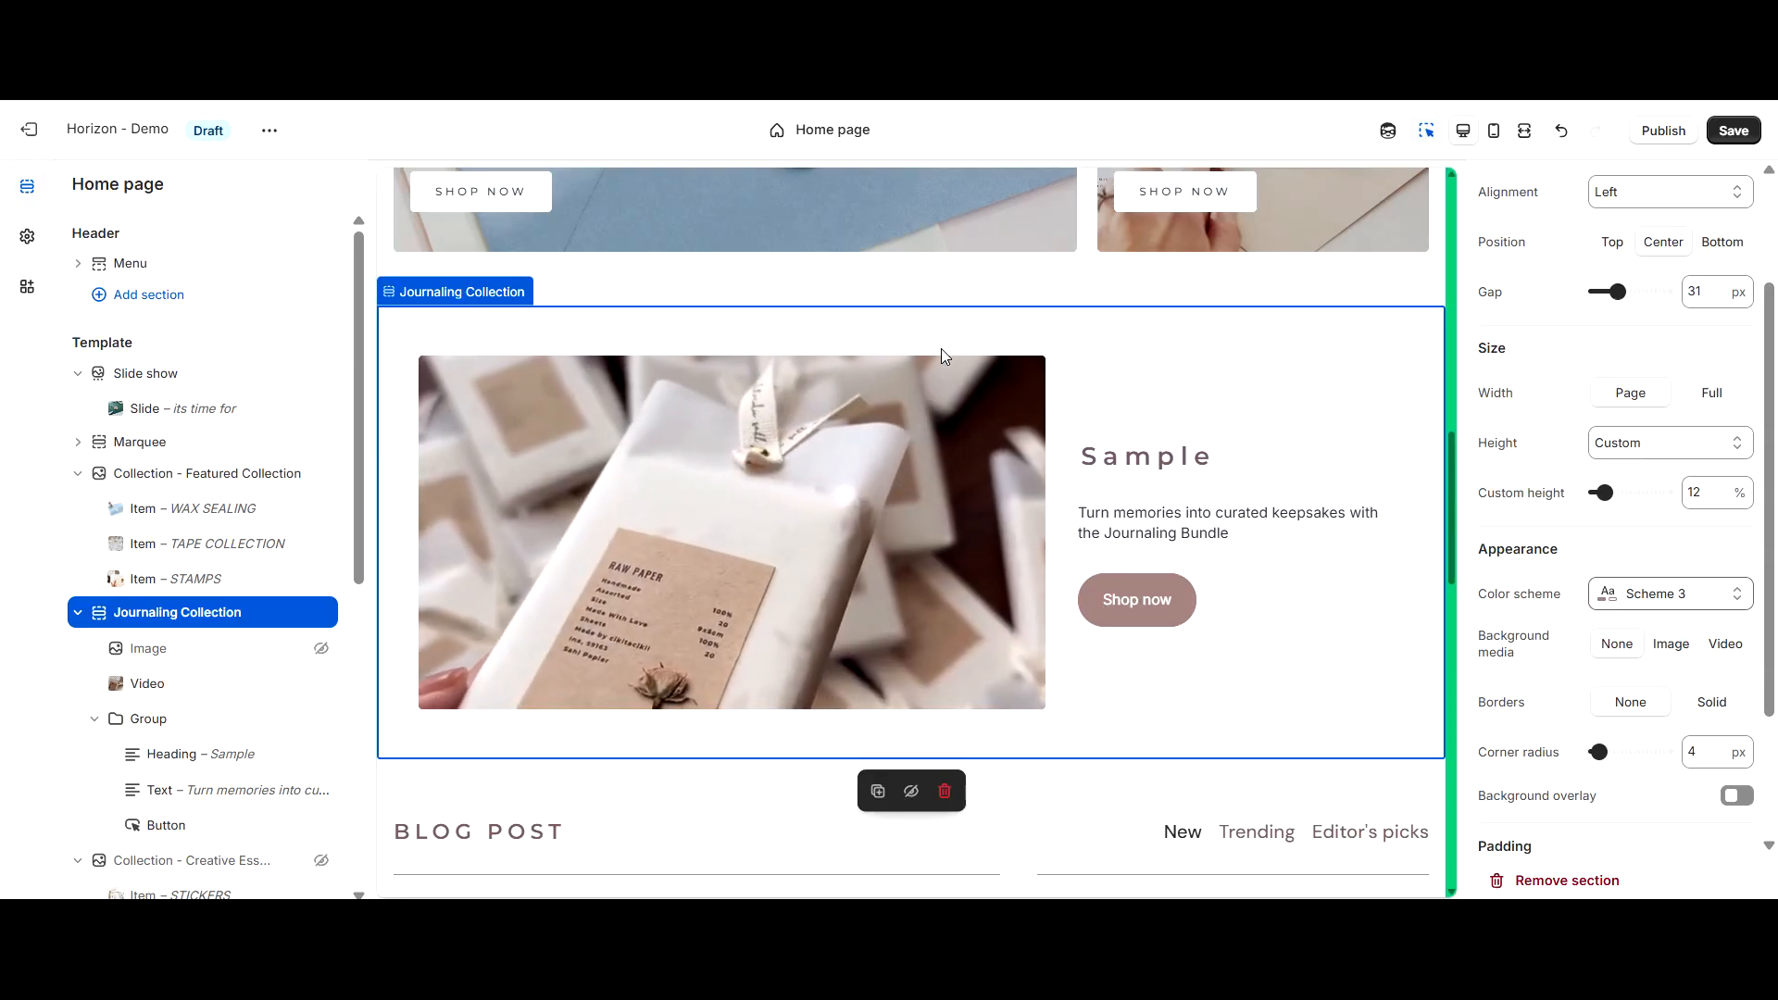
Look over all the color schemes in the theme settings
left_click(26, 236)
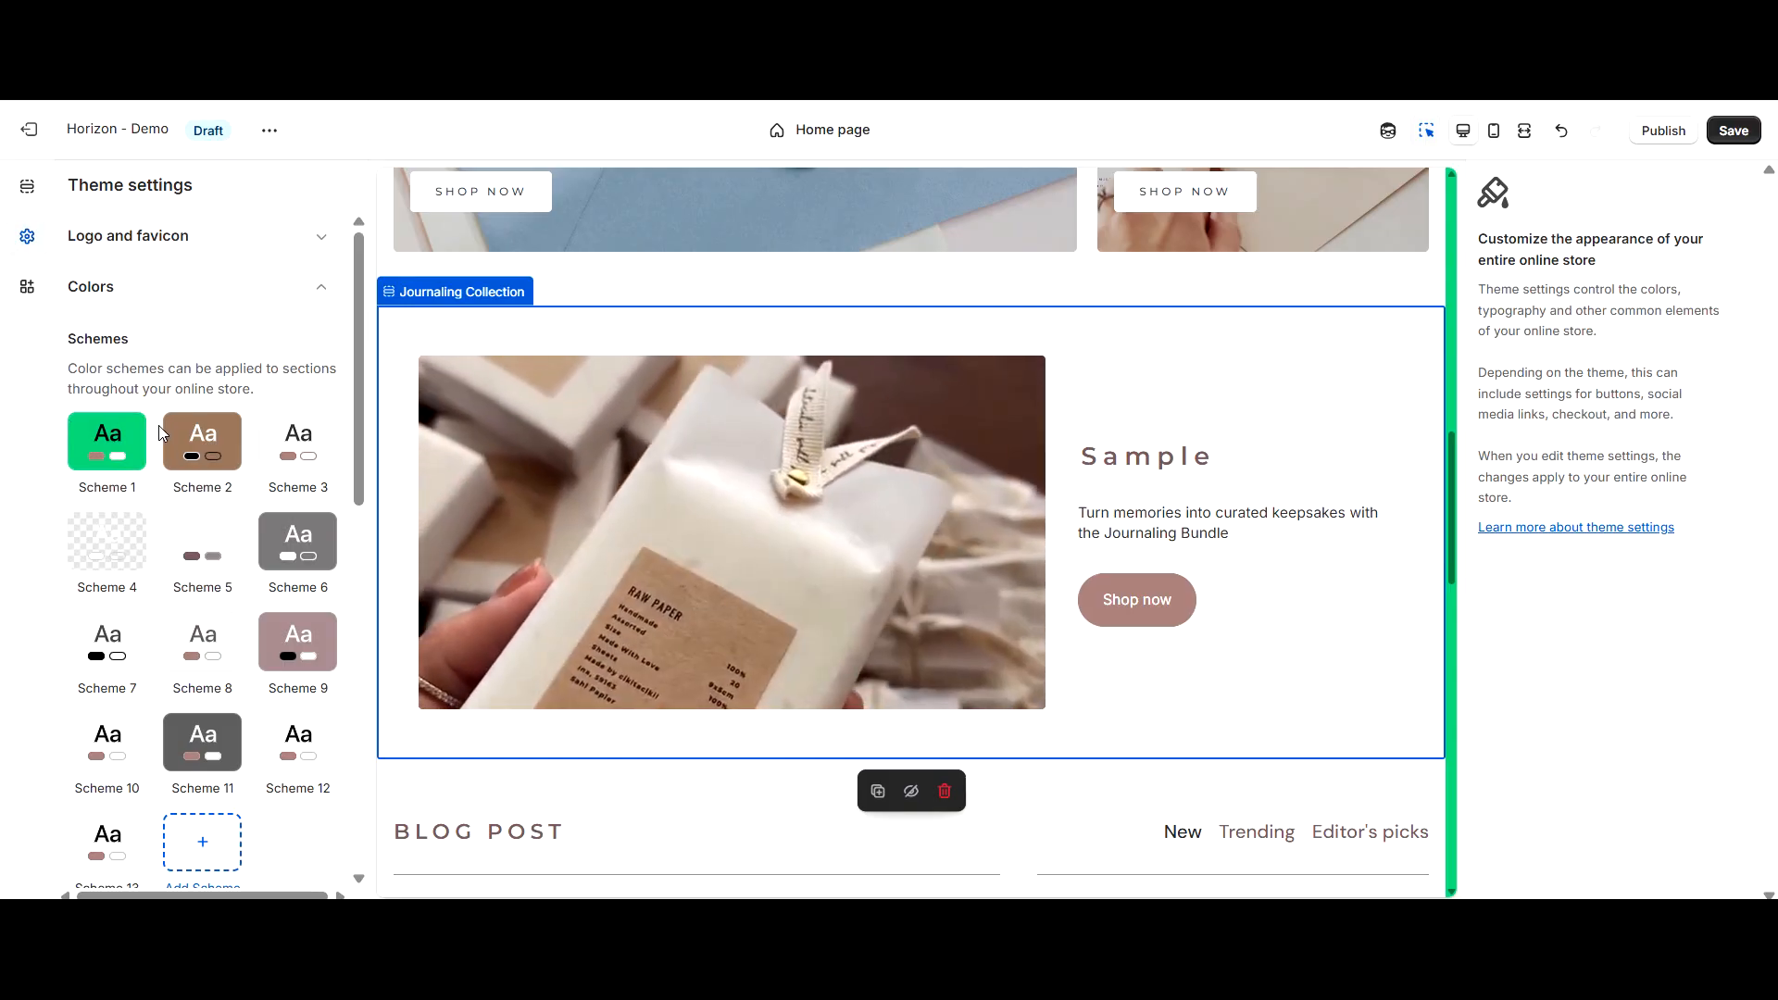
scroll(177, 530, "down", 1)
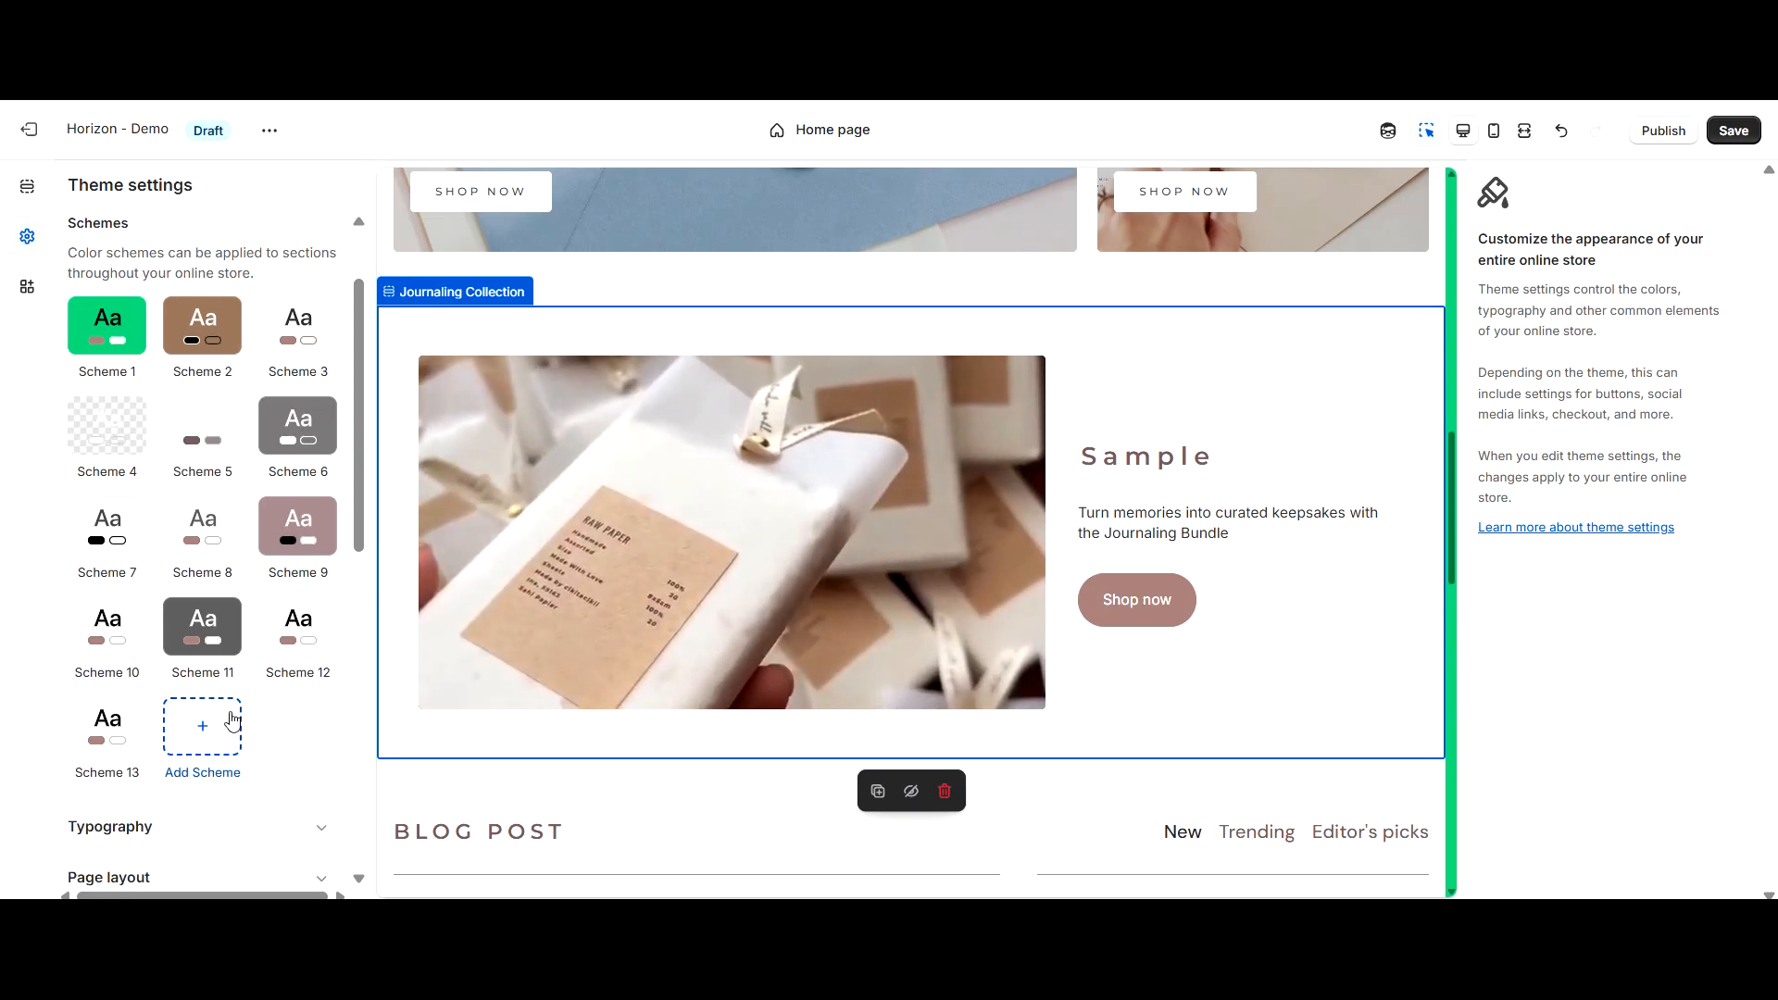
scroll(215, 736, "up", 1)
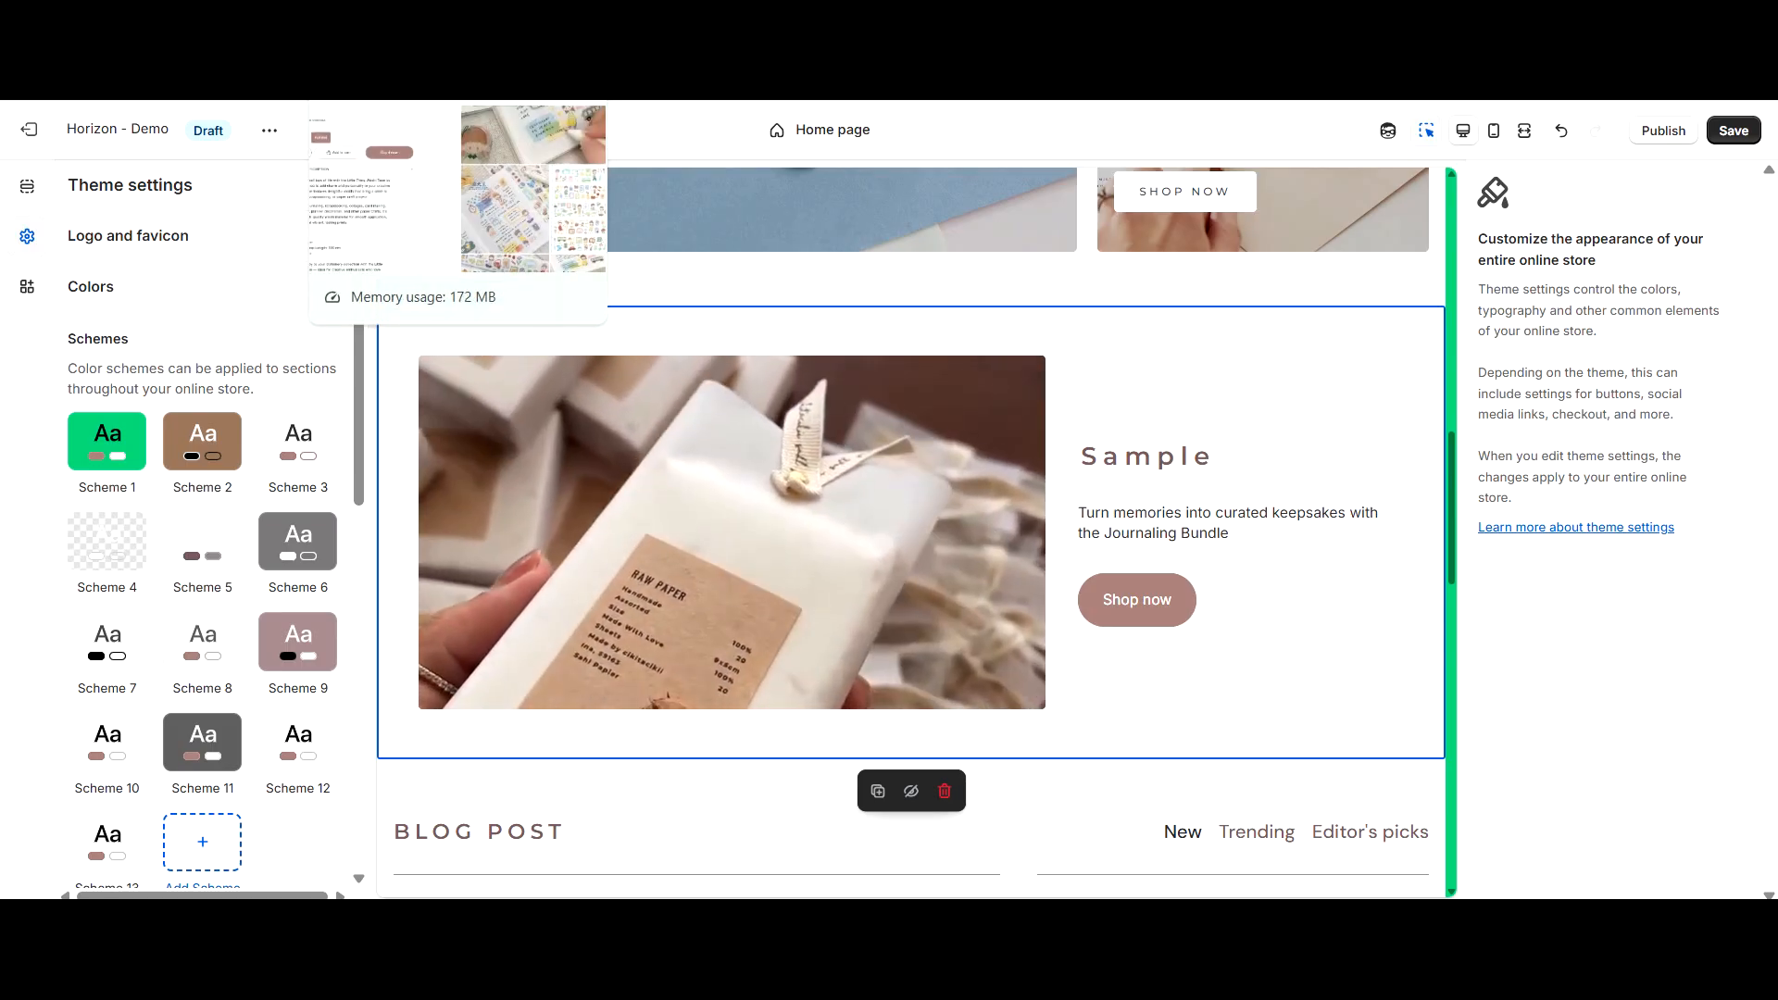
Check which color schemes can be chosen for the Journaling Collection section, and close the choices
left_click(1155, 340)
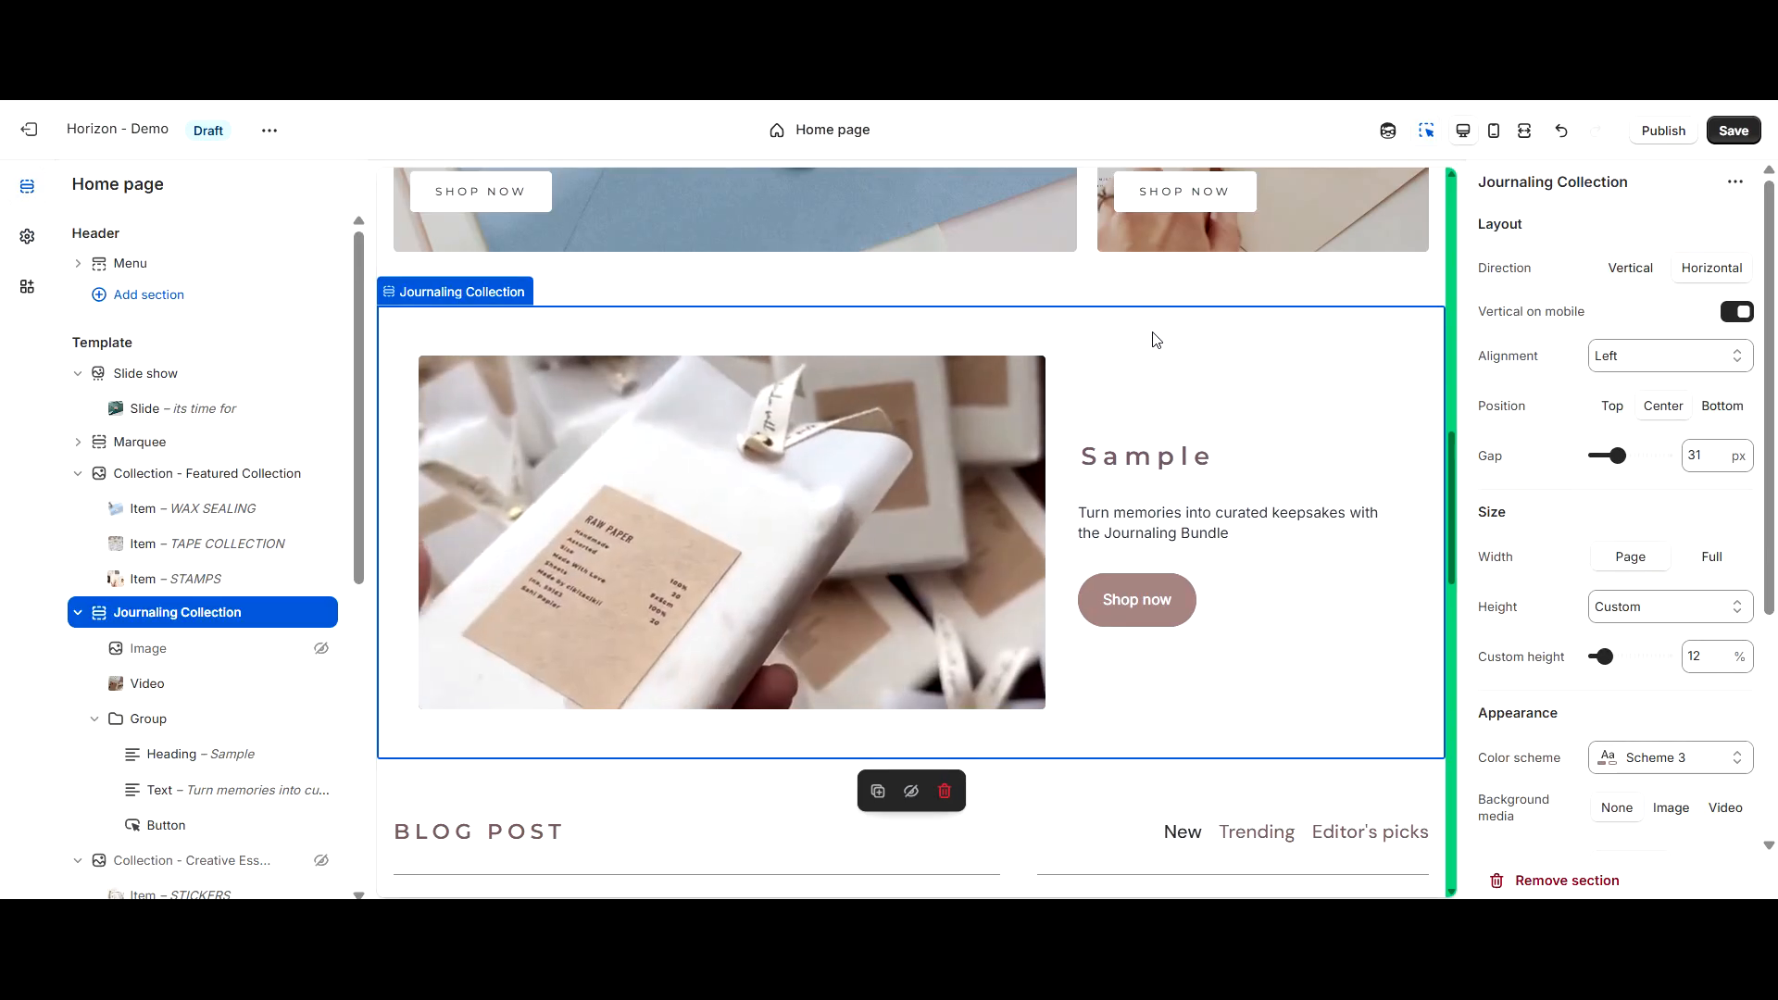
scroll(1619, 637, "down", 3)
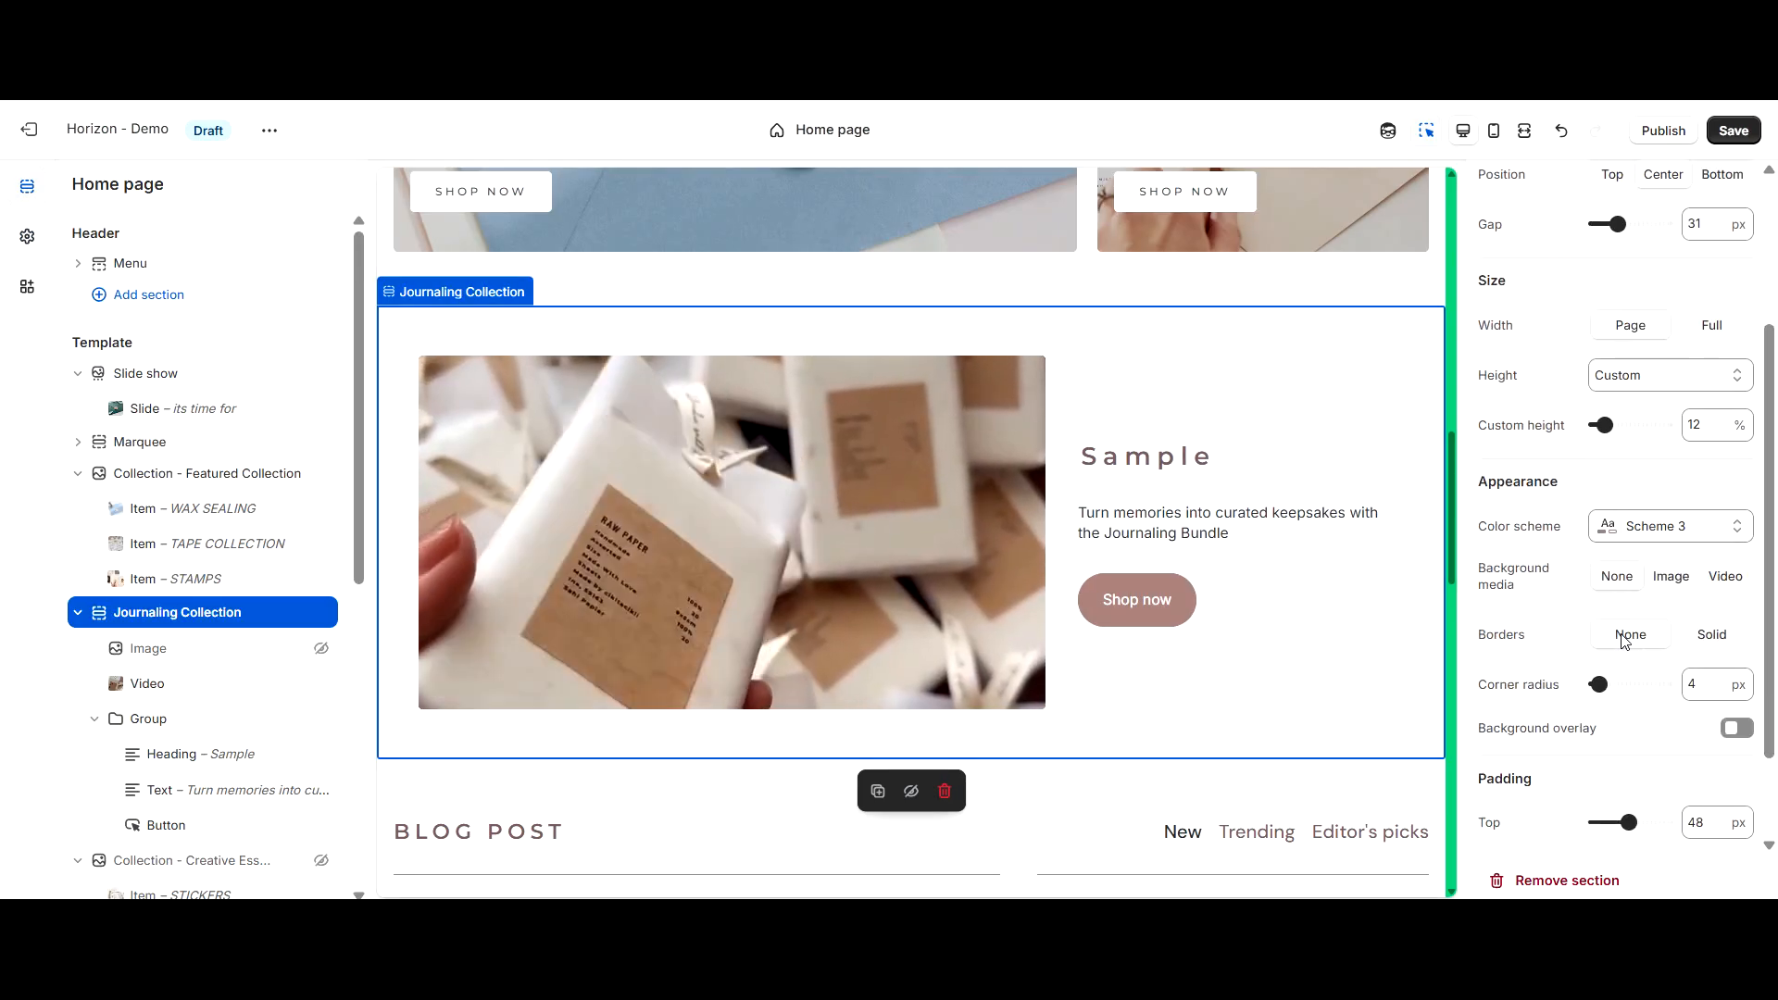
left_click(1655, 537)
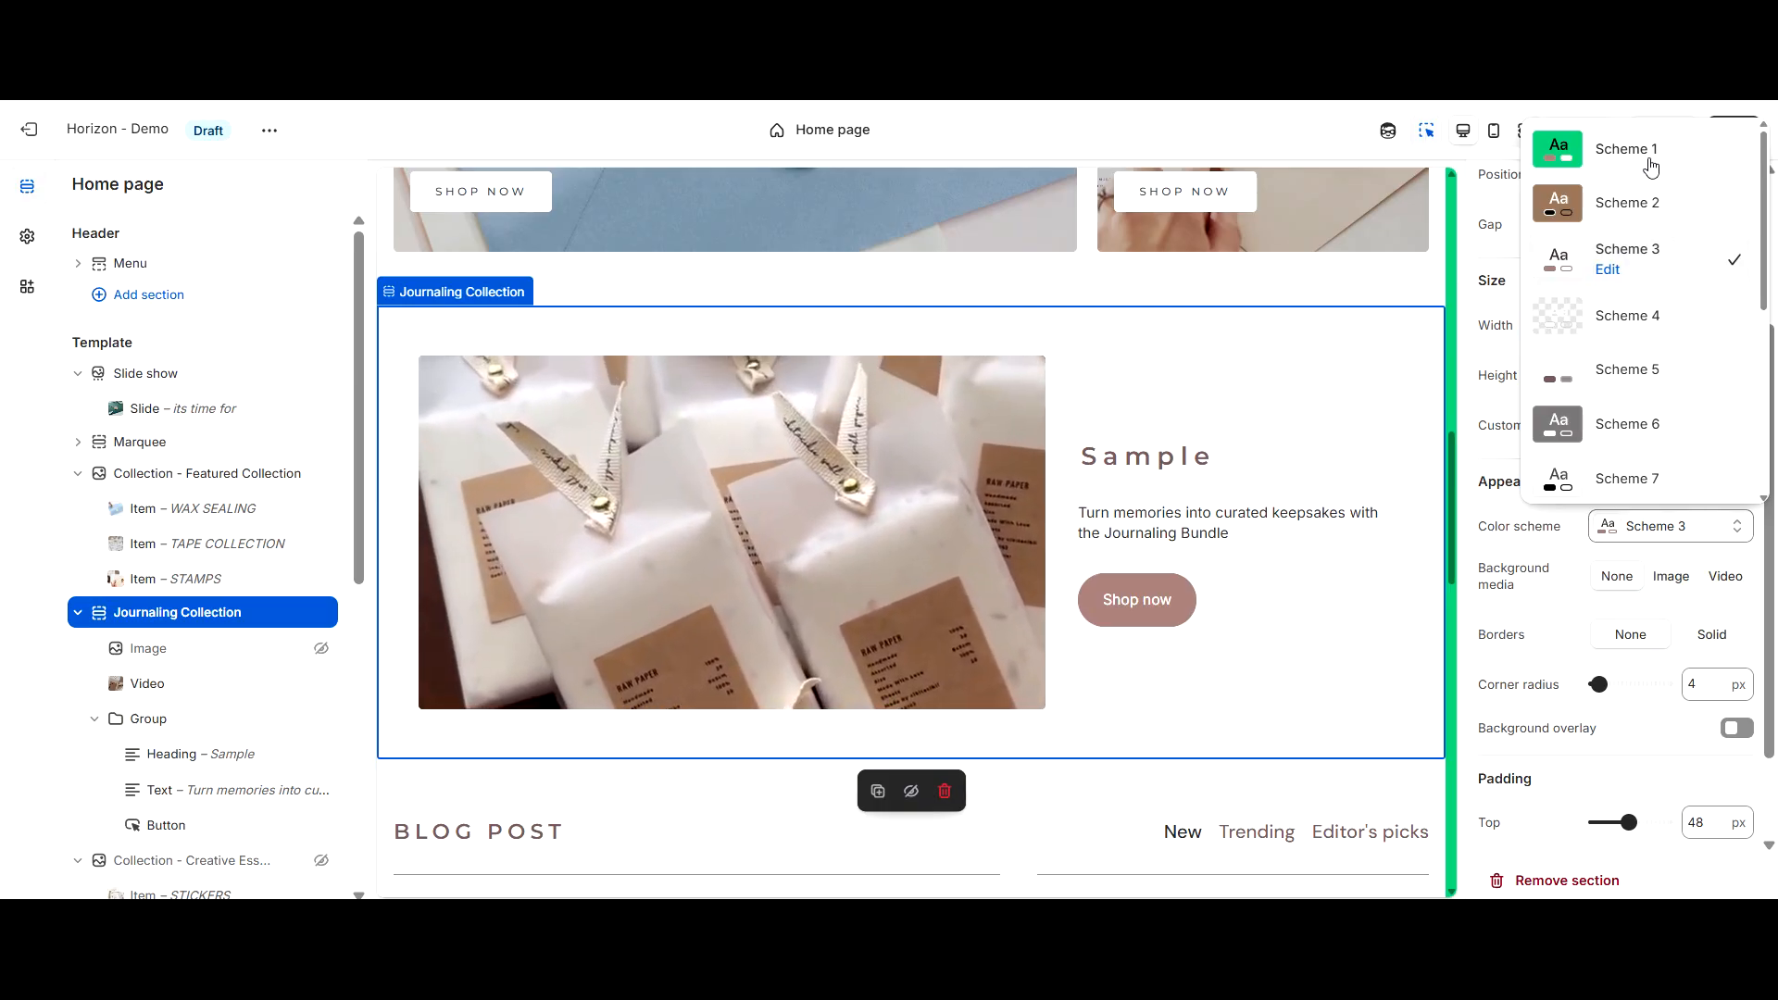
left_click(1535, 554)
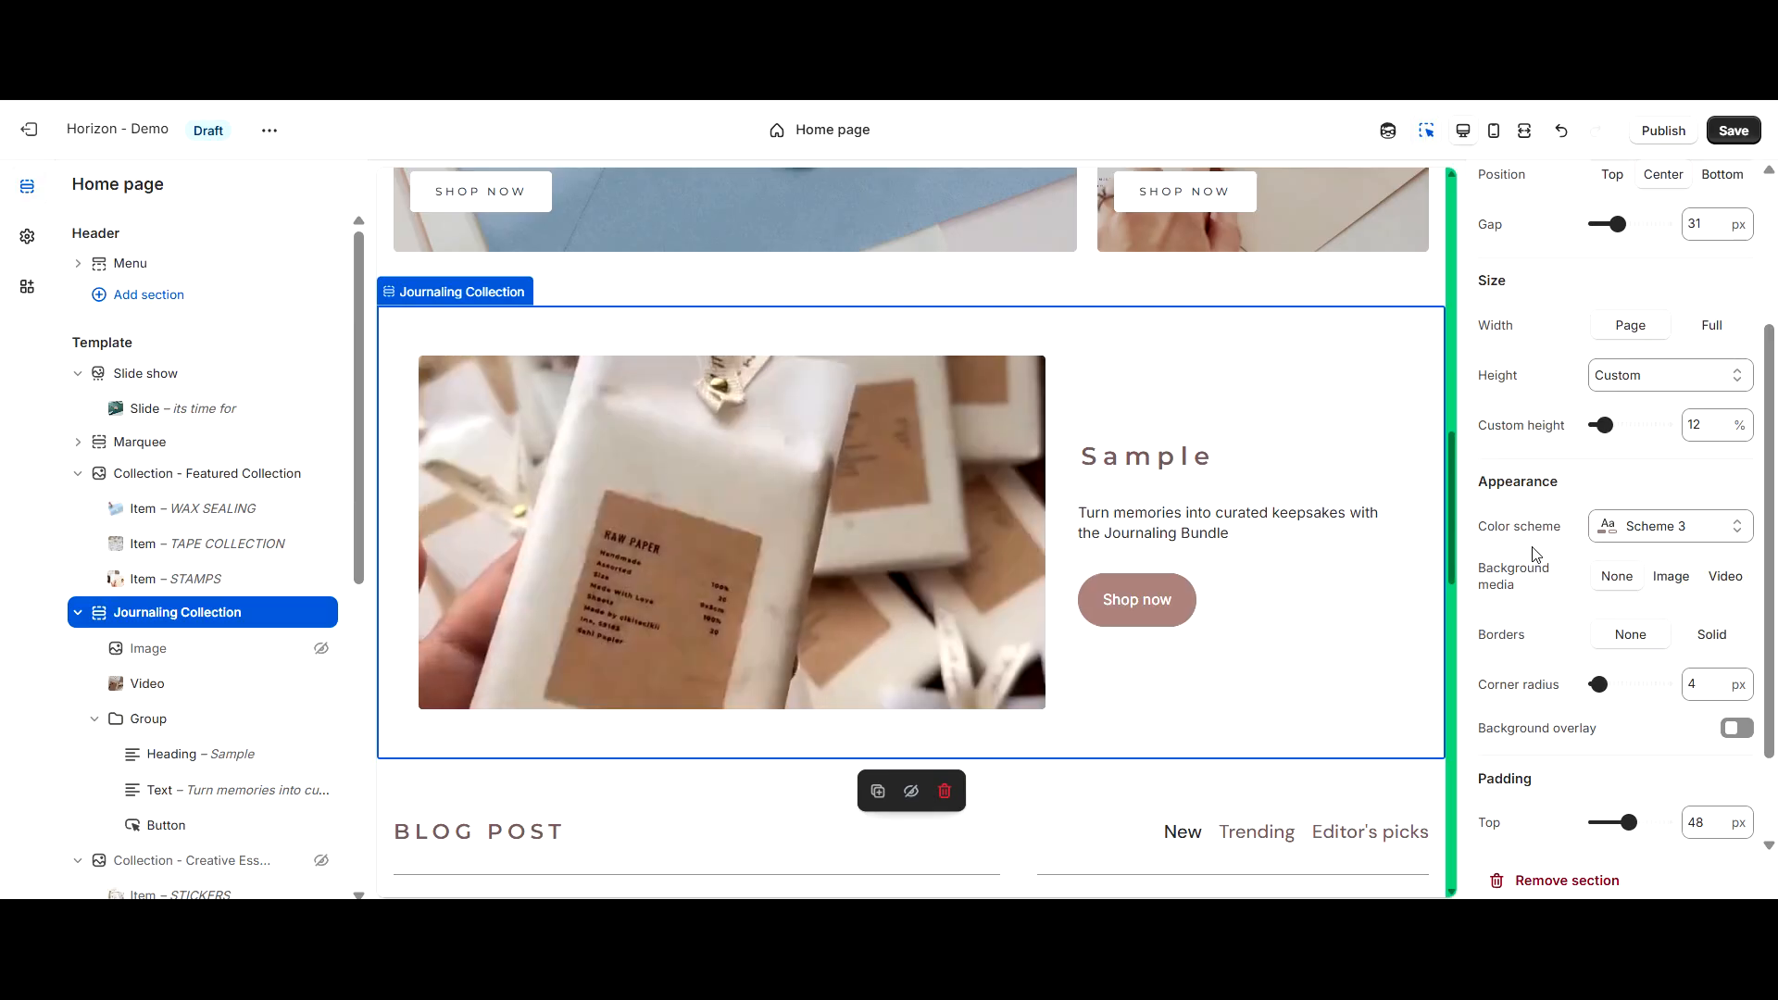
Go back to the theme-wide Colors settings and examine the list of schemes up to Add Scheme
left_click(27, 239)
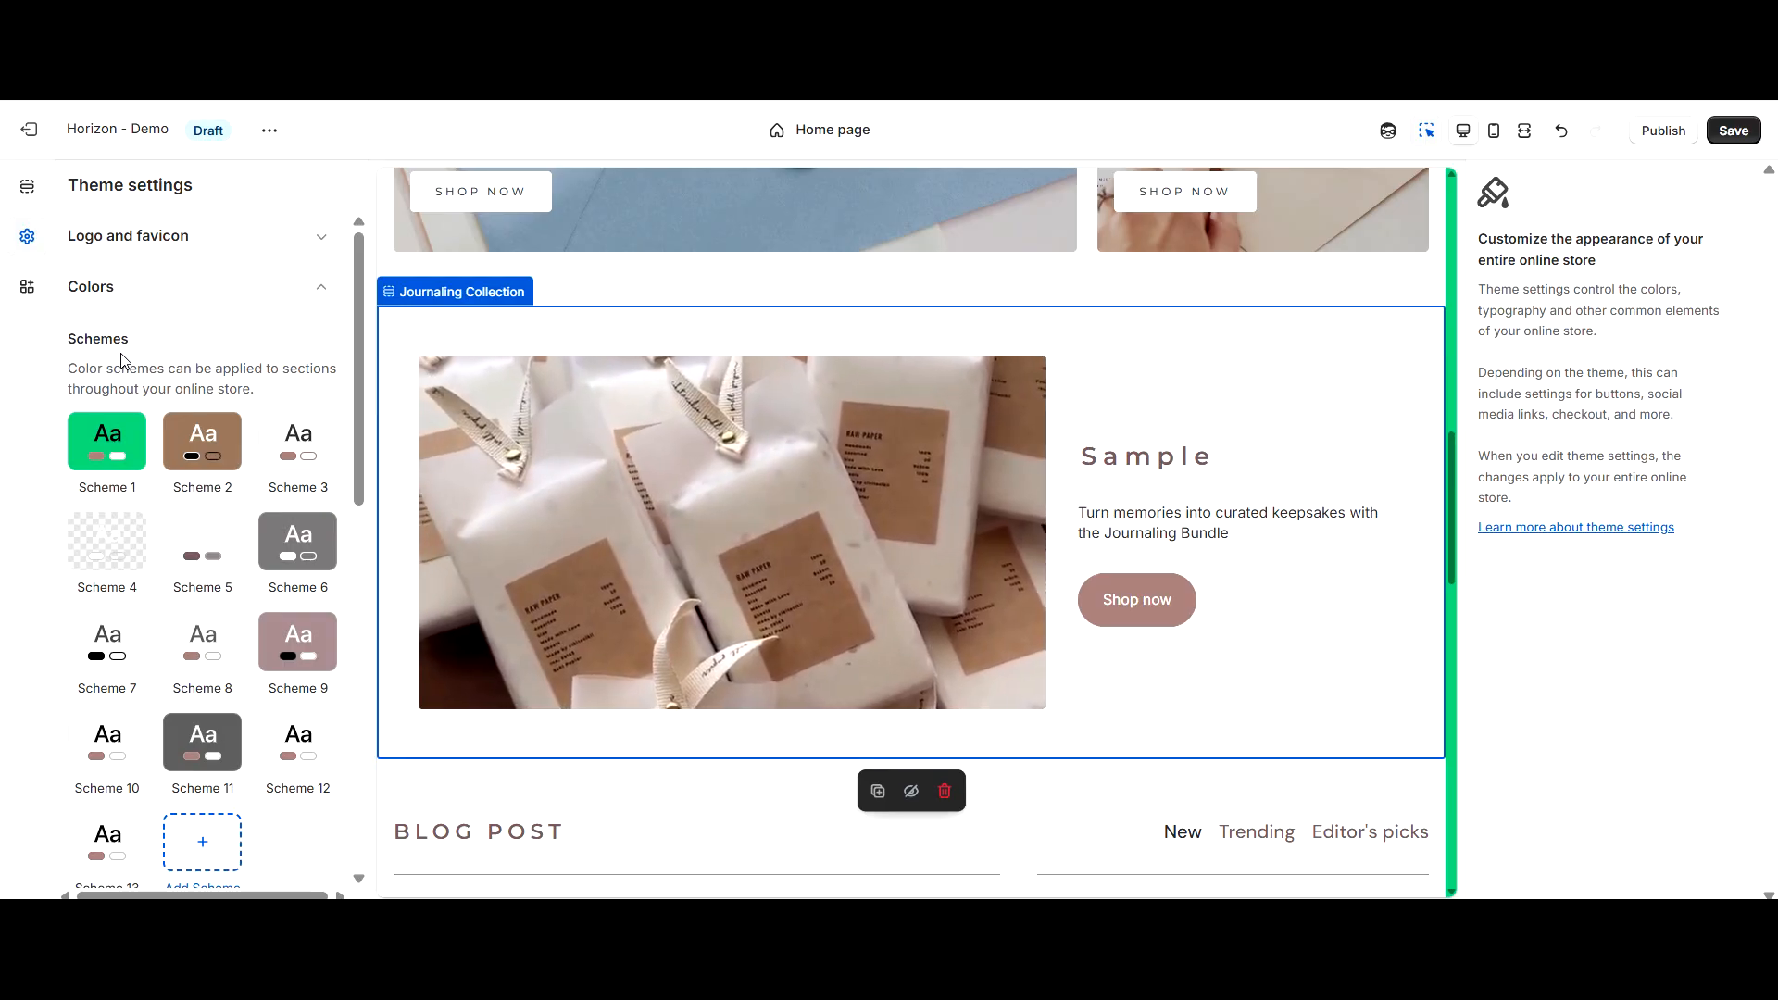
left_click(133, 296)
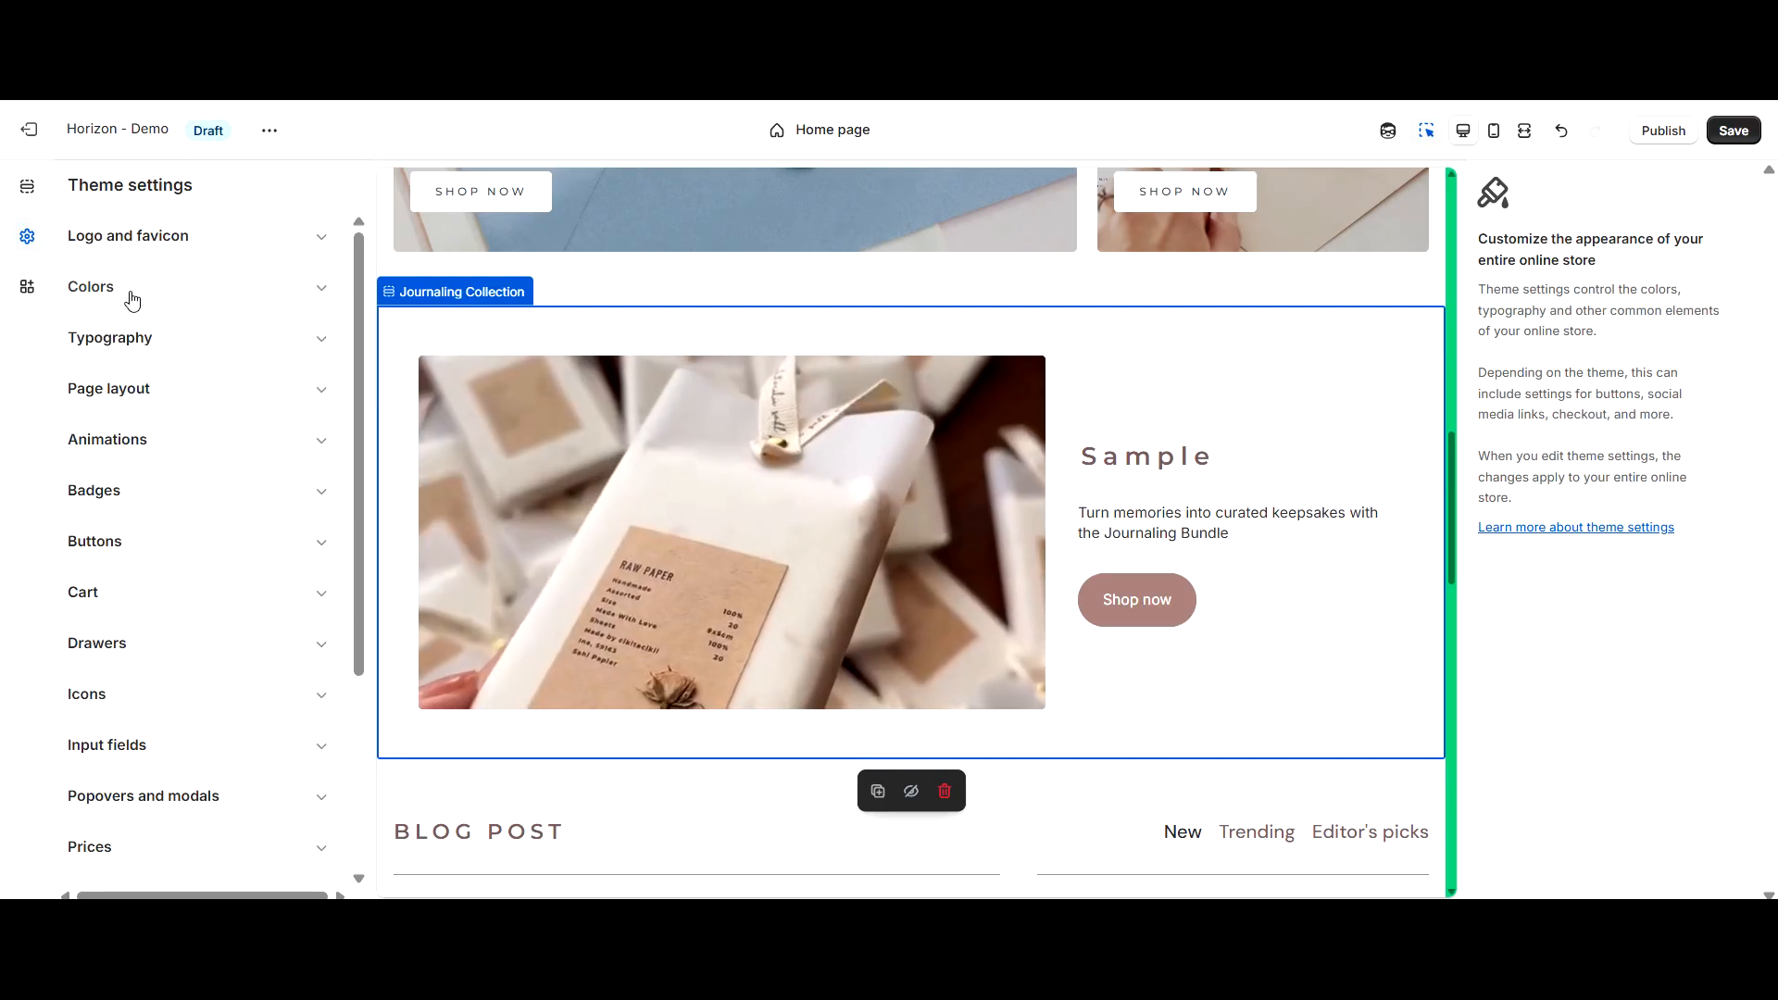
left_click(132, 296)
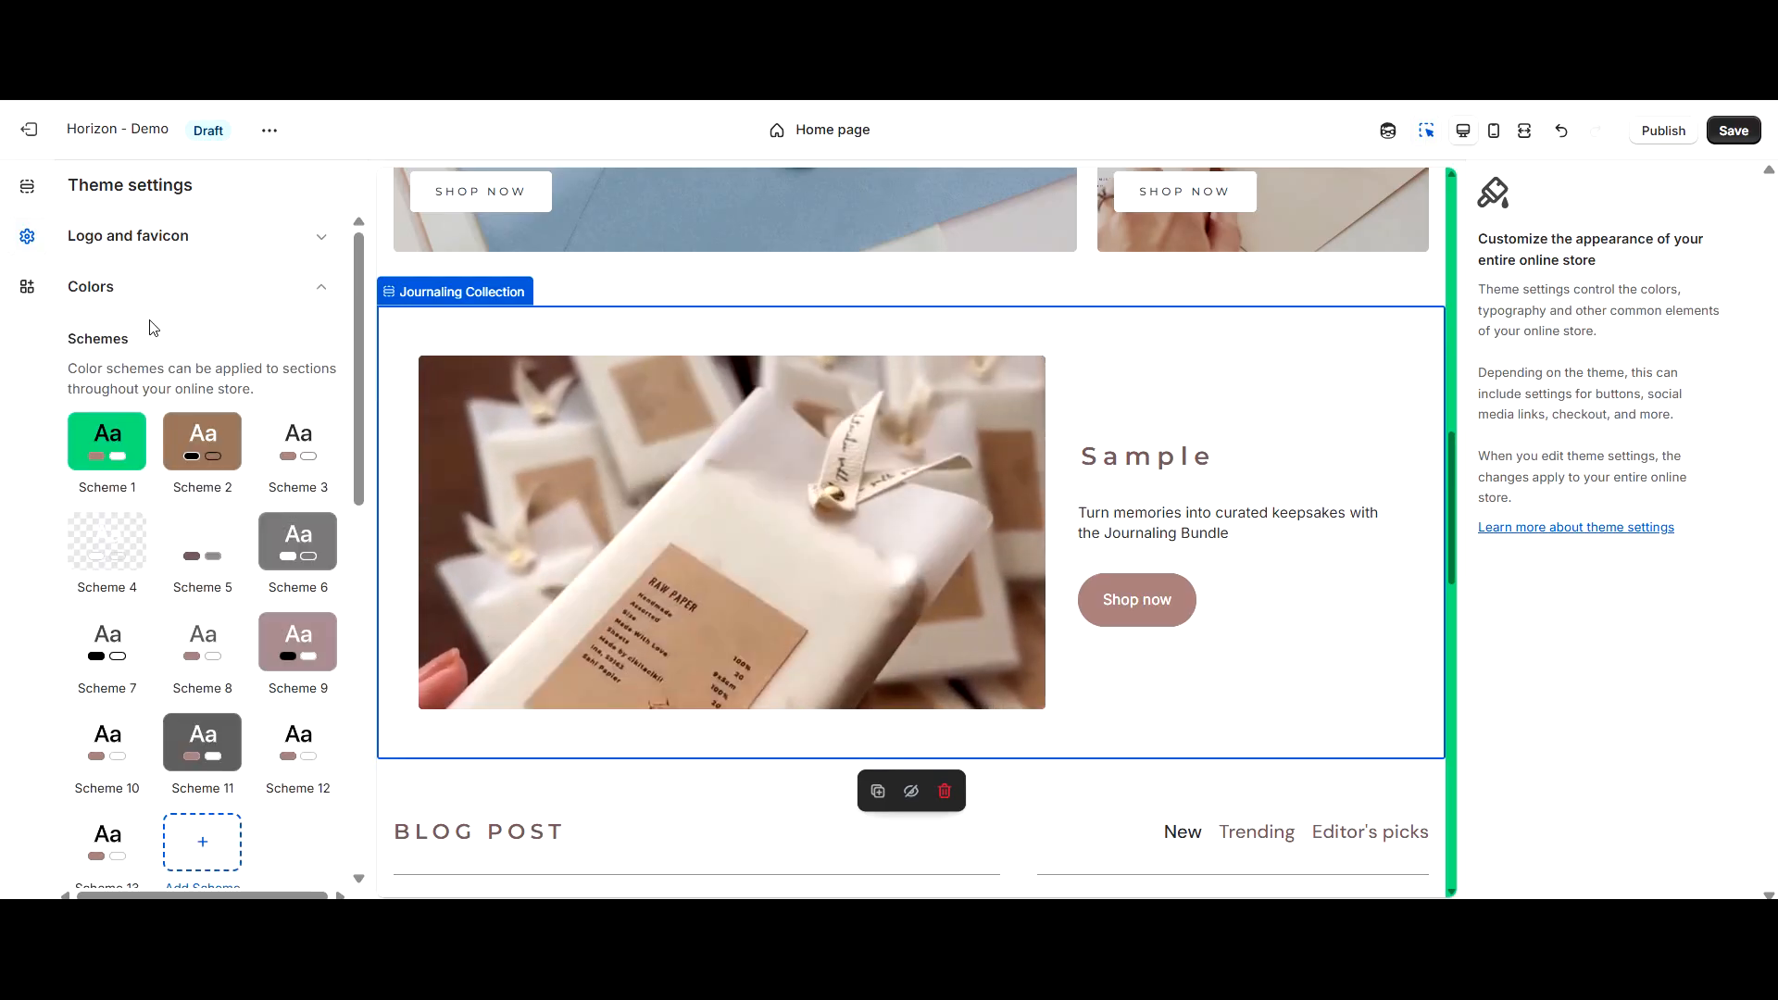
scroll(154, 327, "down", 2)
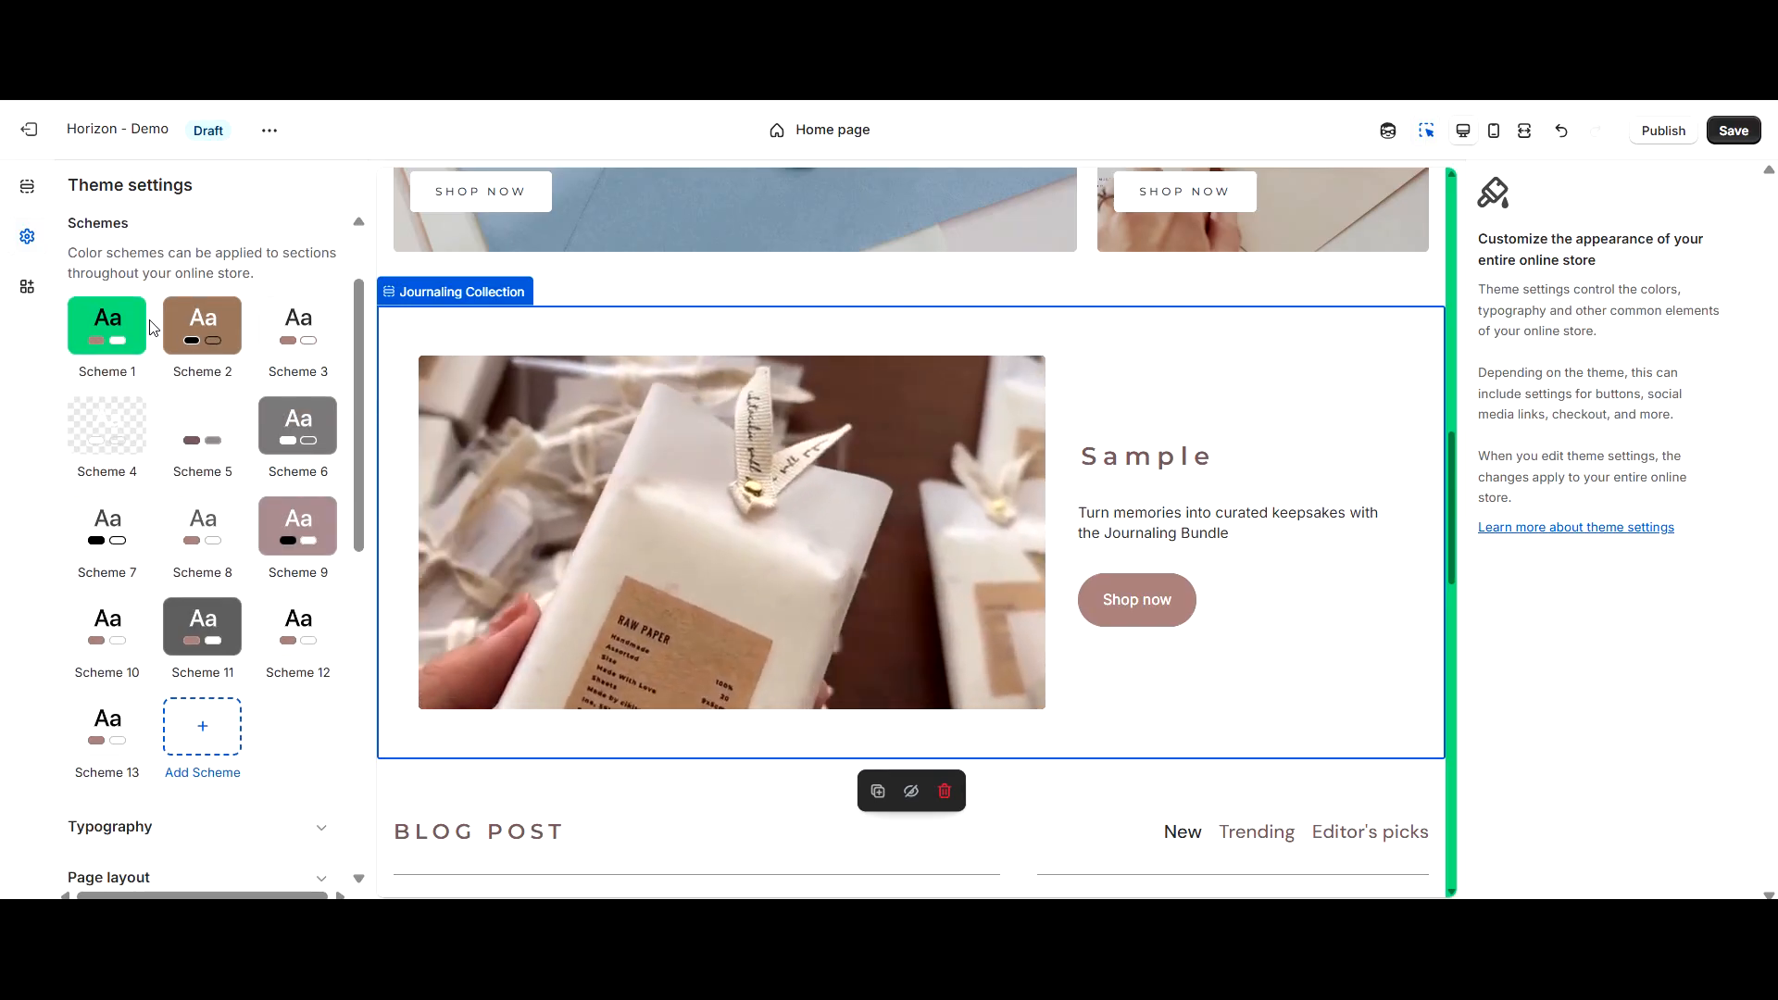
scroll(153, 327, "up", 2)
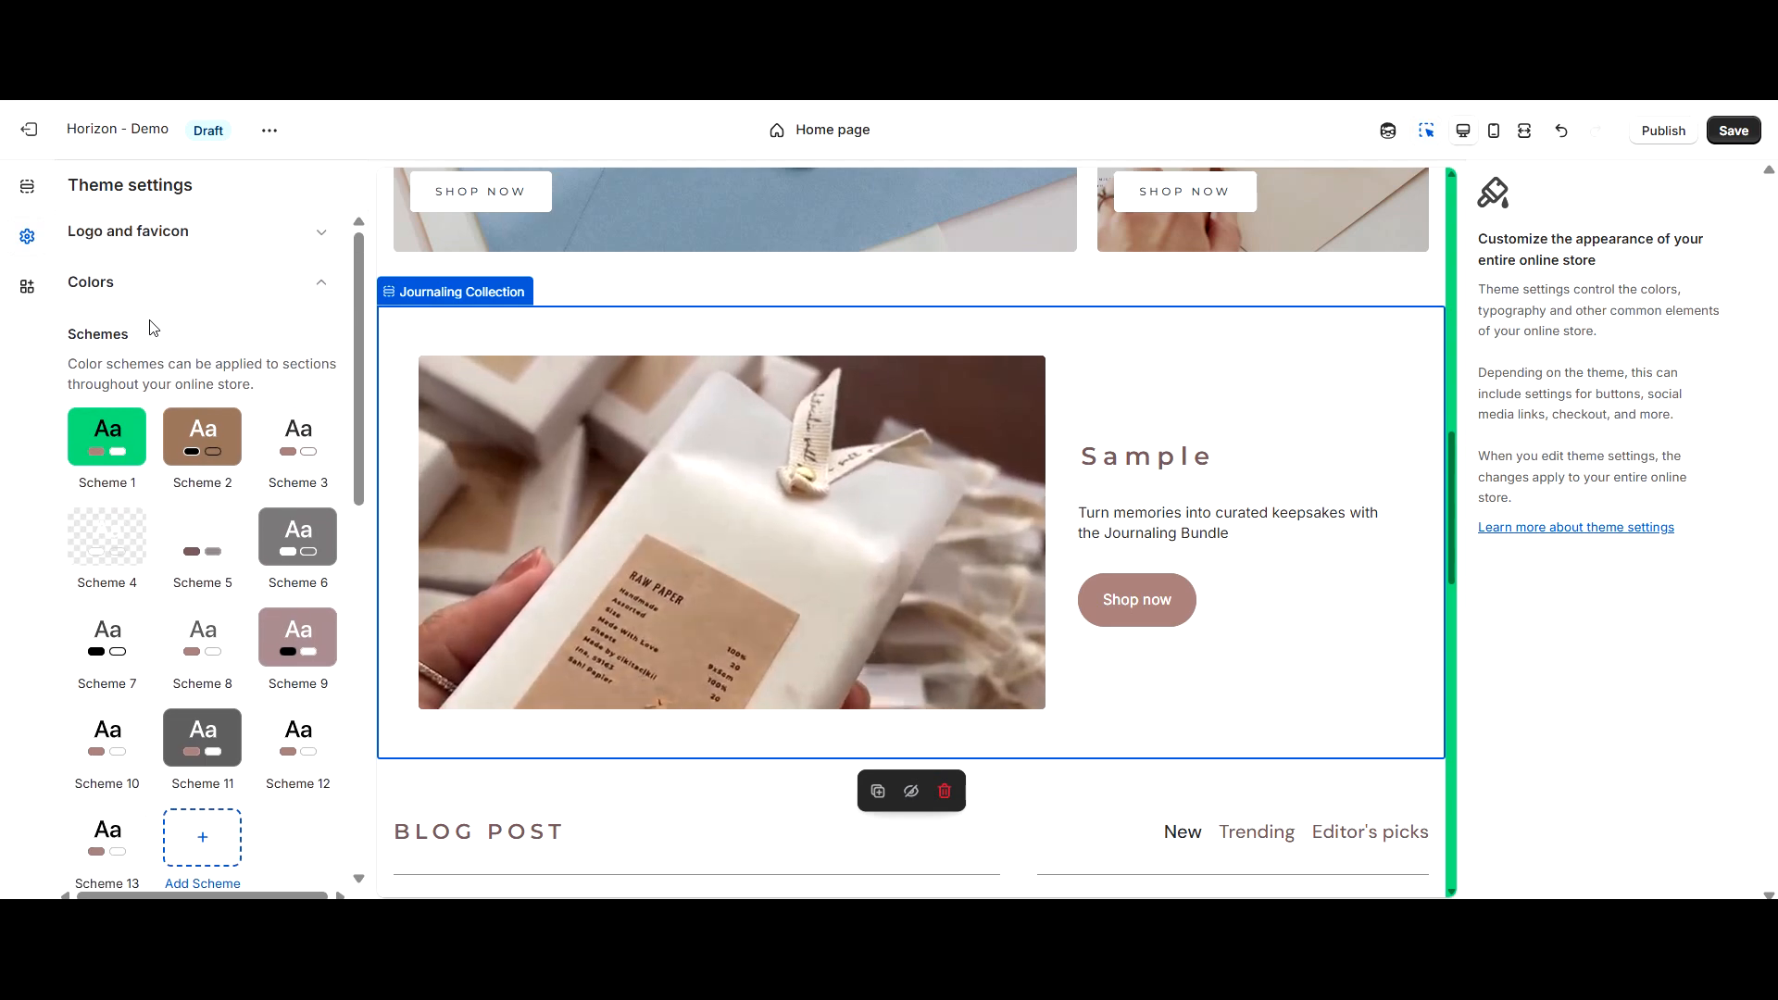